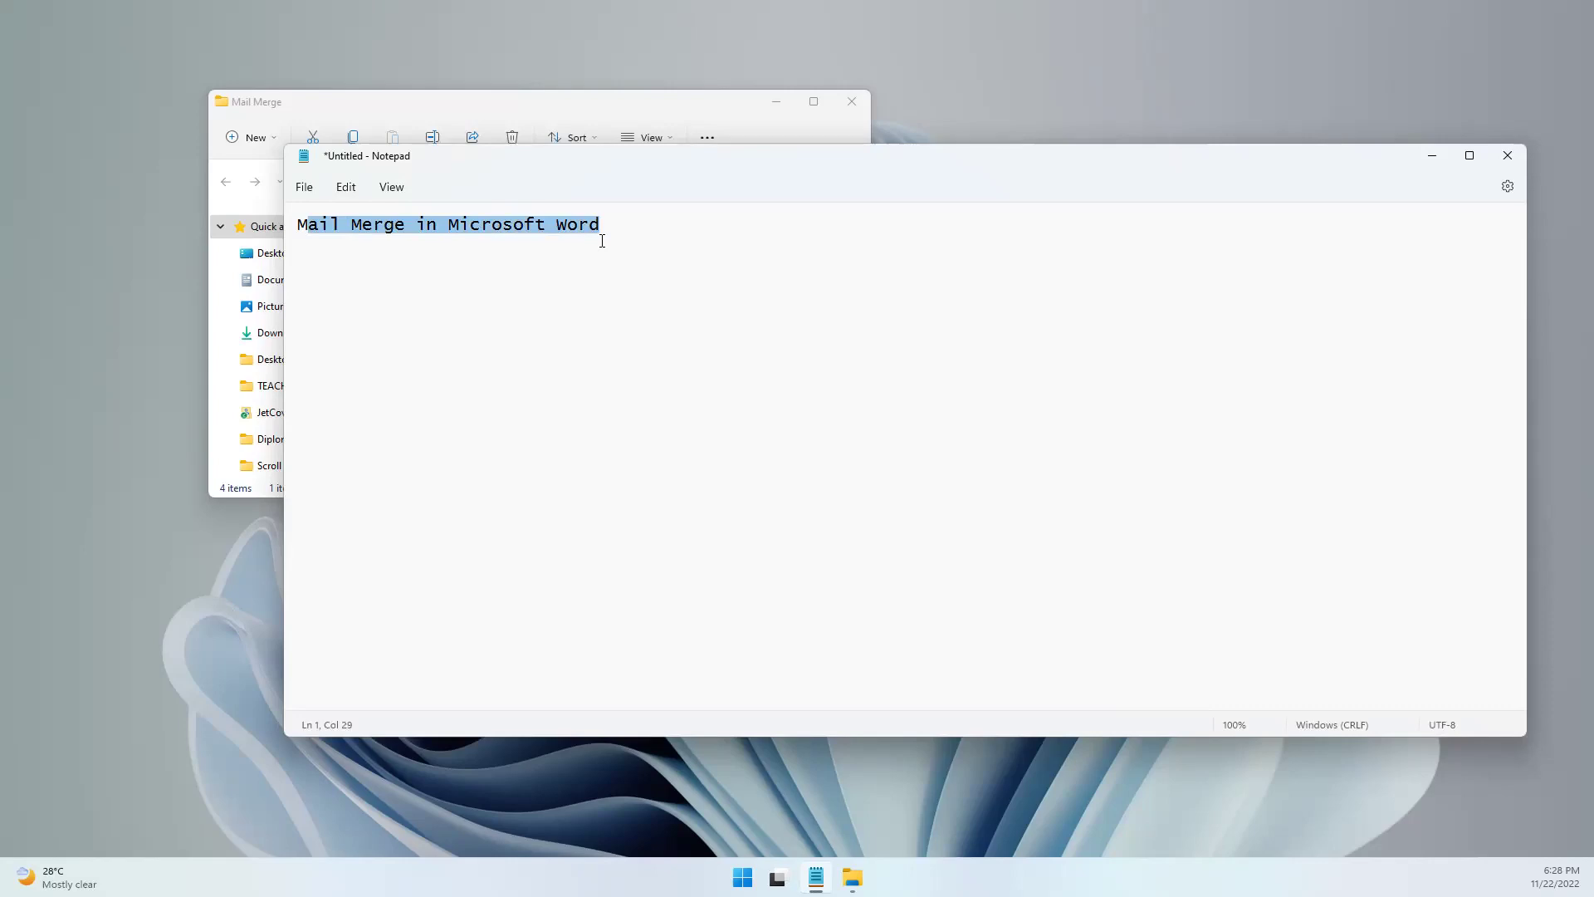
# - Put the Notepad window away and open the letter document Mail Merge Assignment 1 from the Mail Merge folder
pyautogui.moveTo(359, 226); pyautogui.dragTo(416, 226)
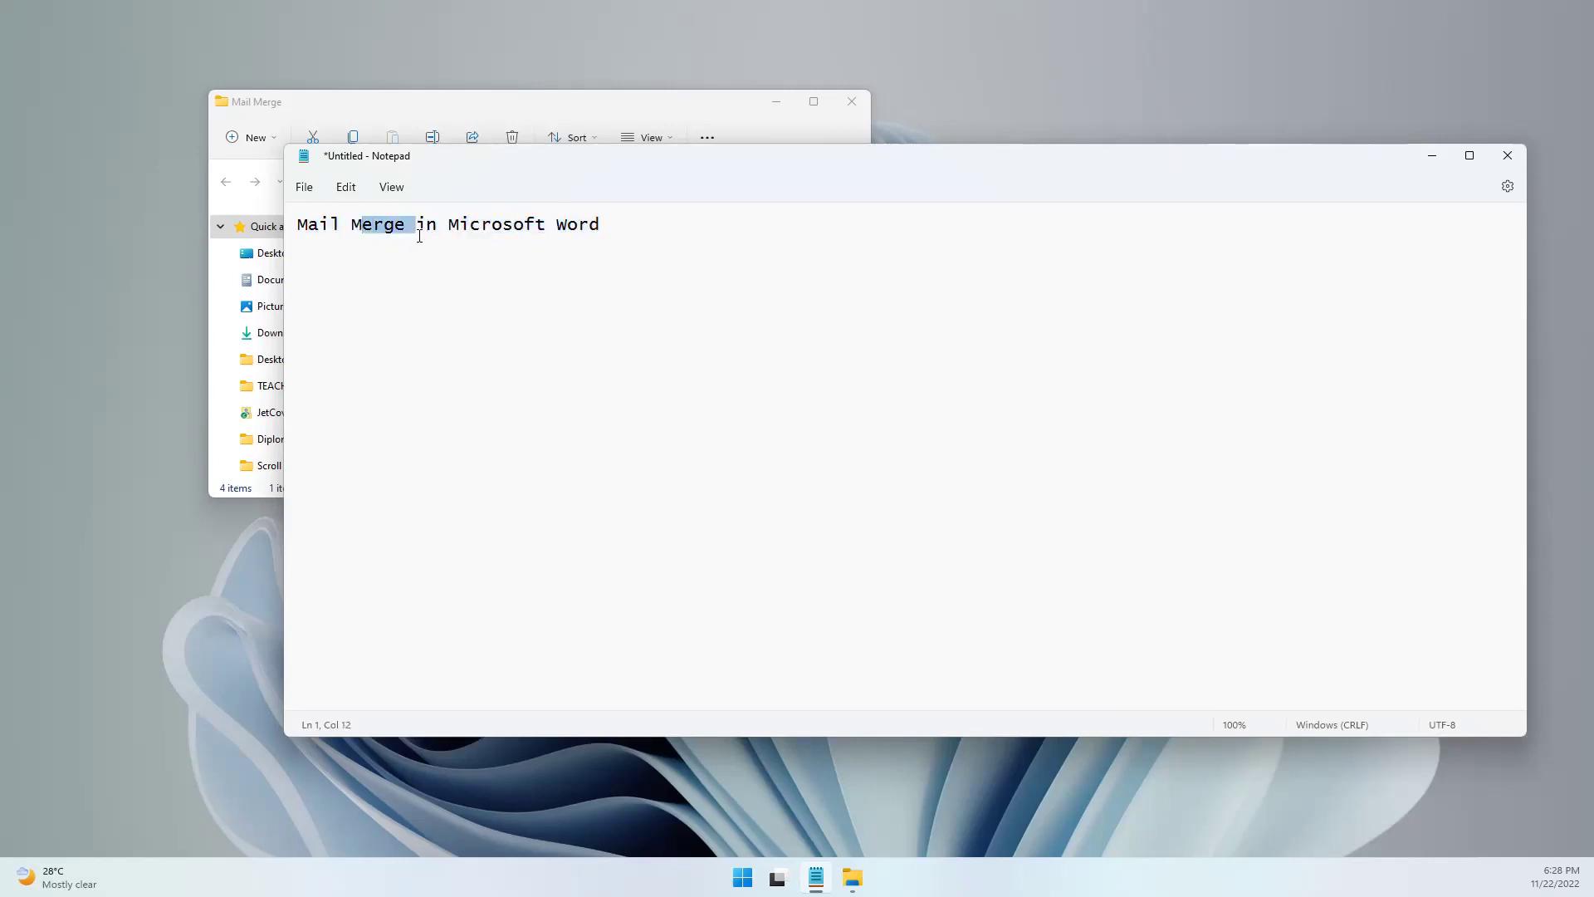
pyautogui.click(1420, 162)
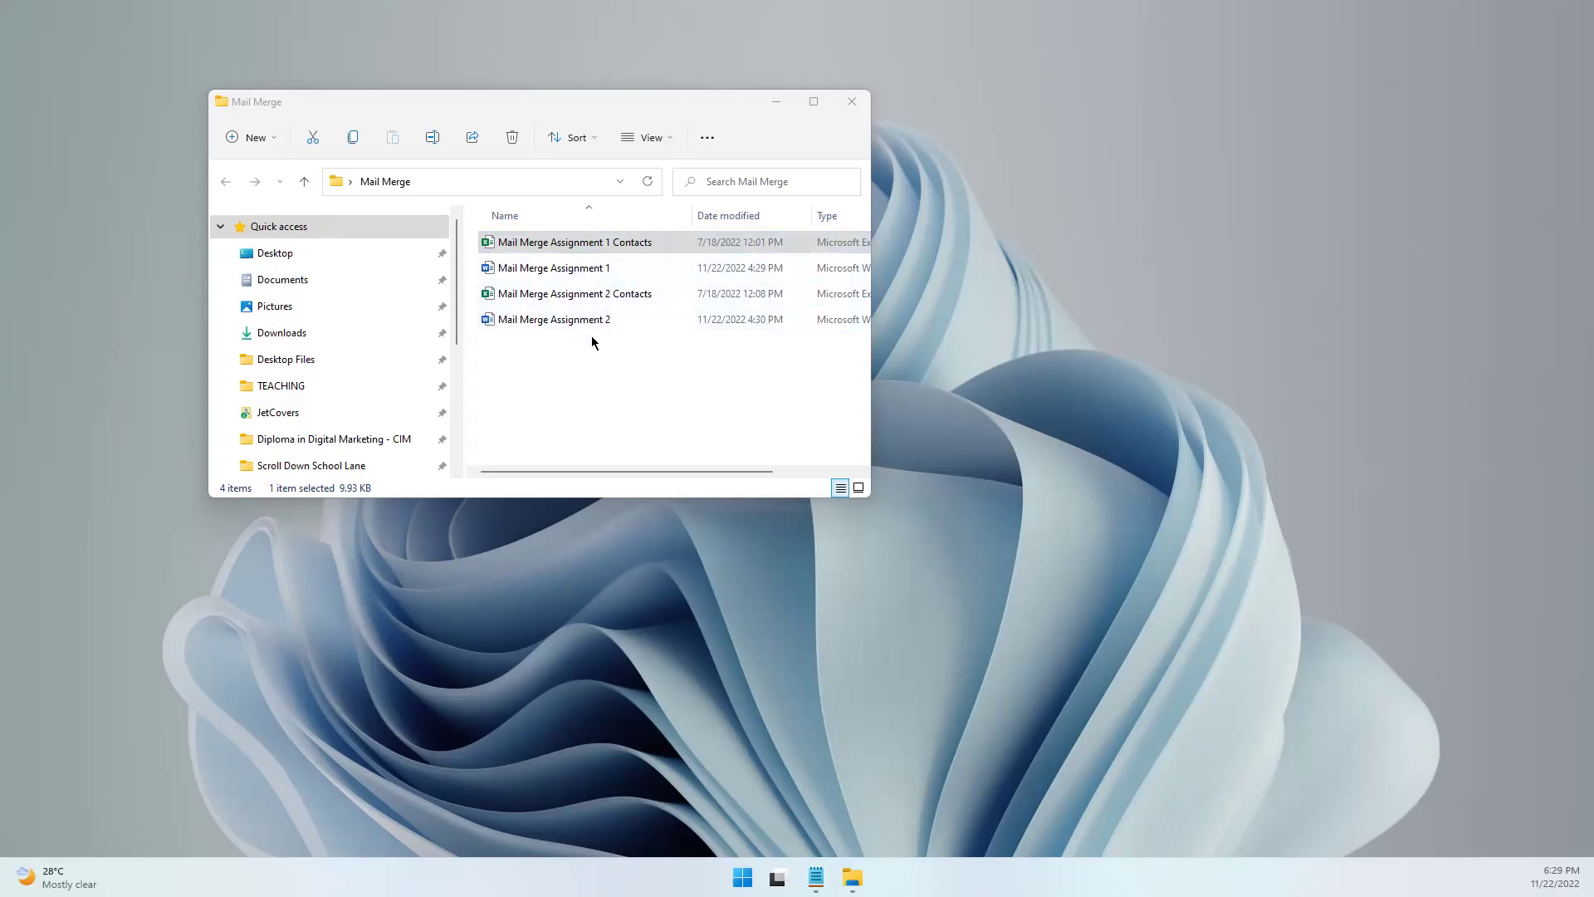
pyautogui.doubleClick(572, 268)
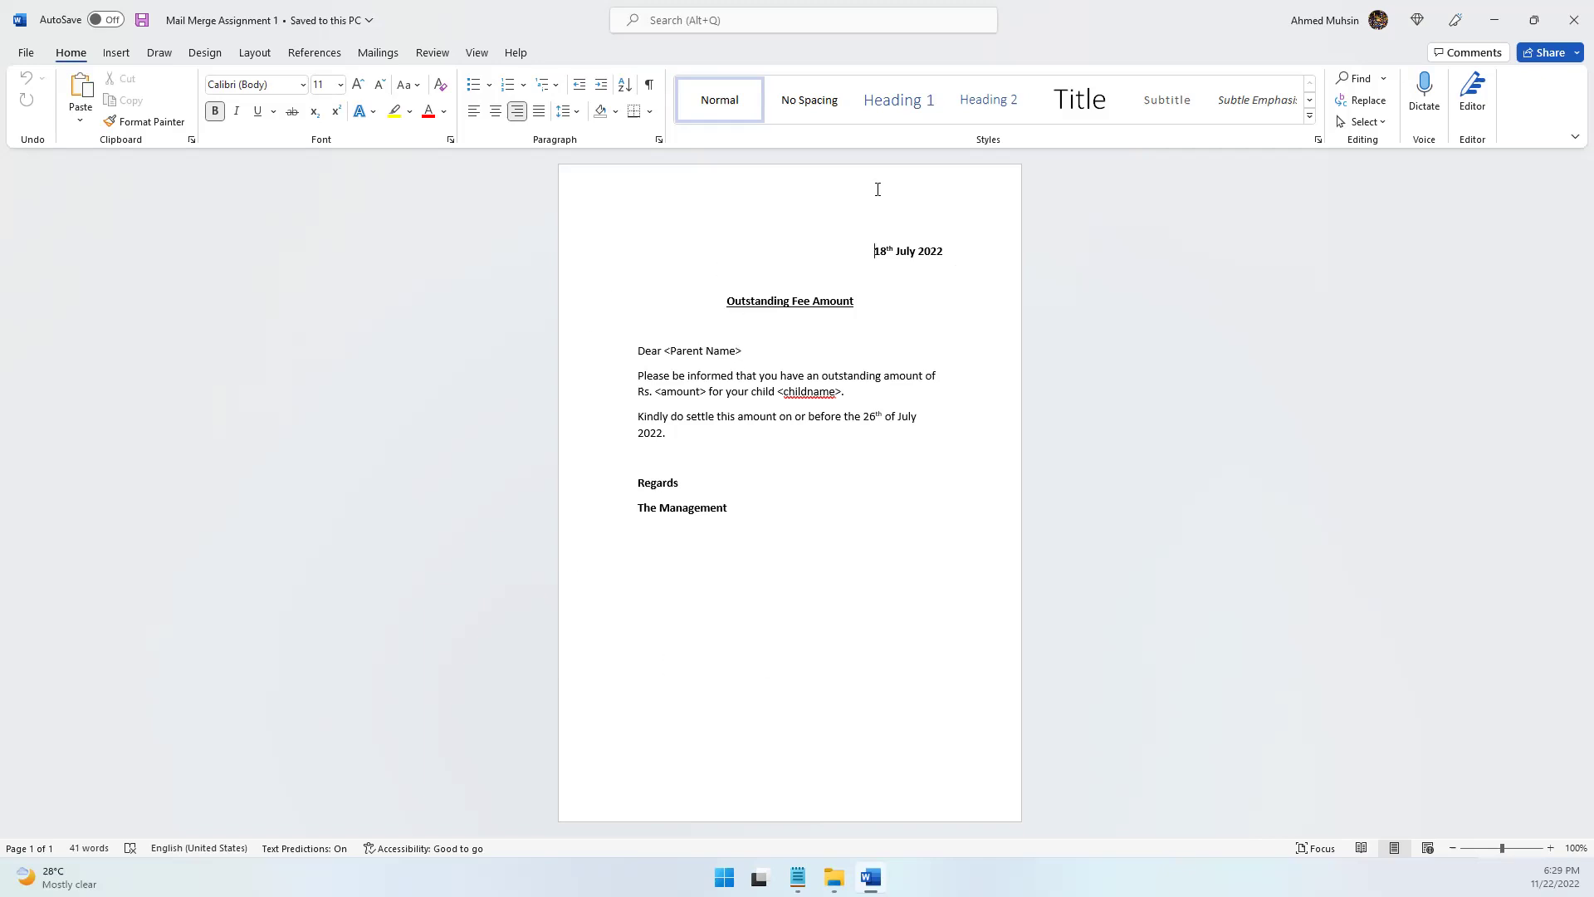
# - Examine the outstanding fee letter's heading, body text and its parent name, amount and child name placeholders
pyautogui.click(741, 450)
pyautogui.click(681, 350)
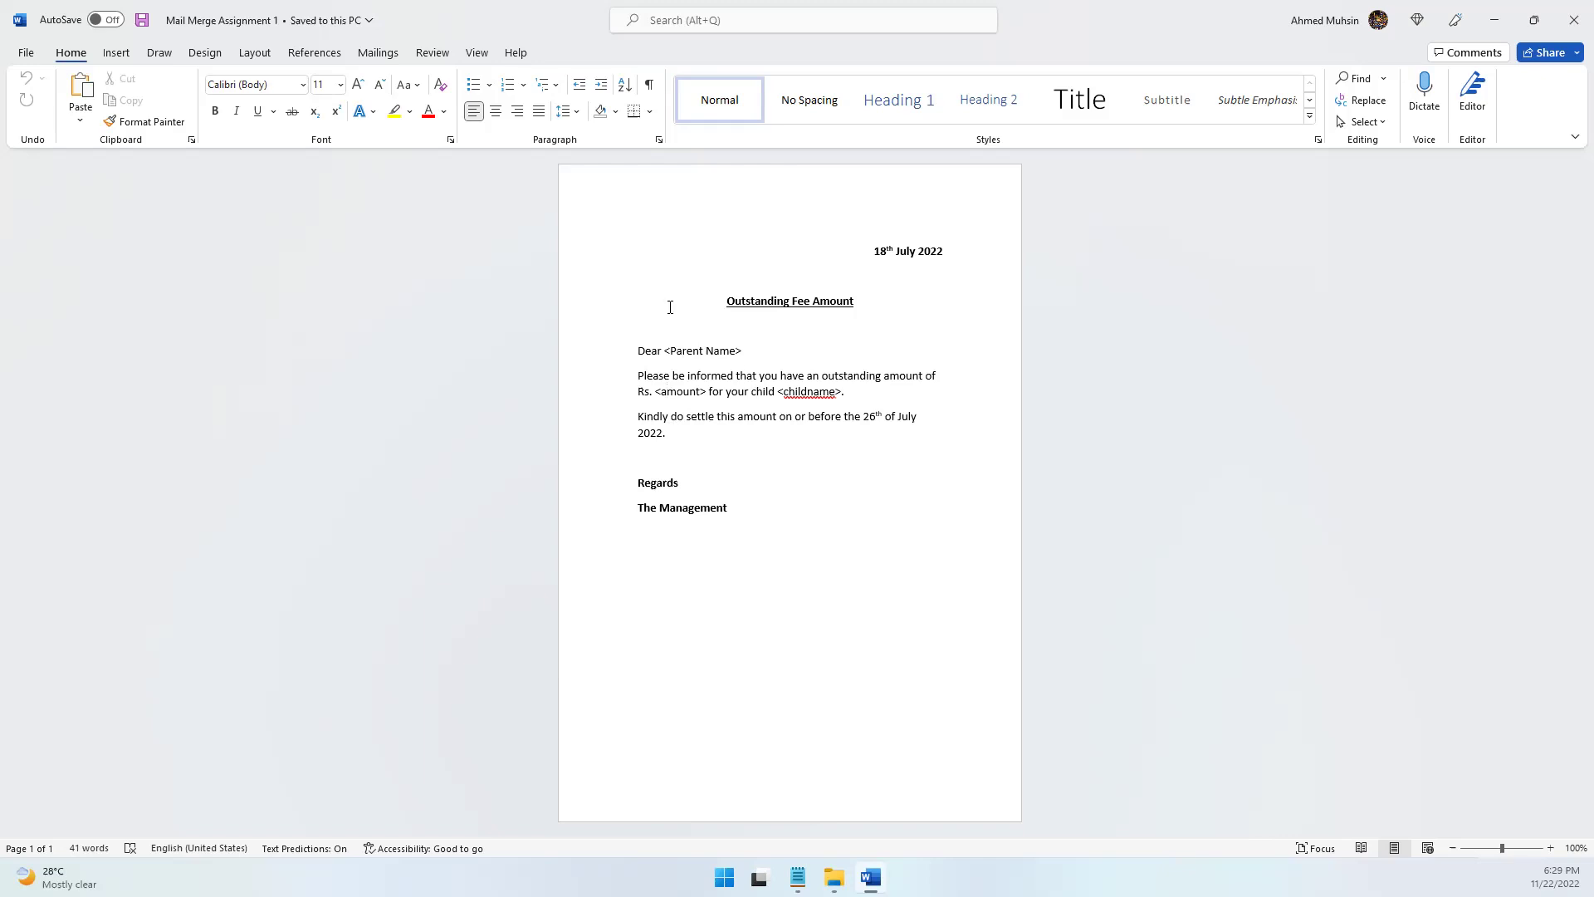
pyautogui.doubleClick(804, 393)
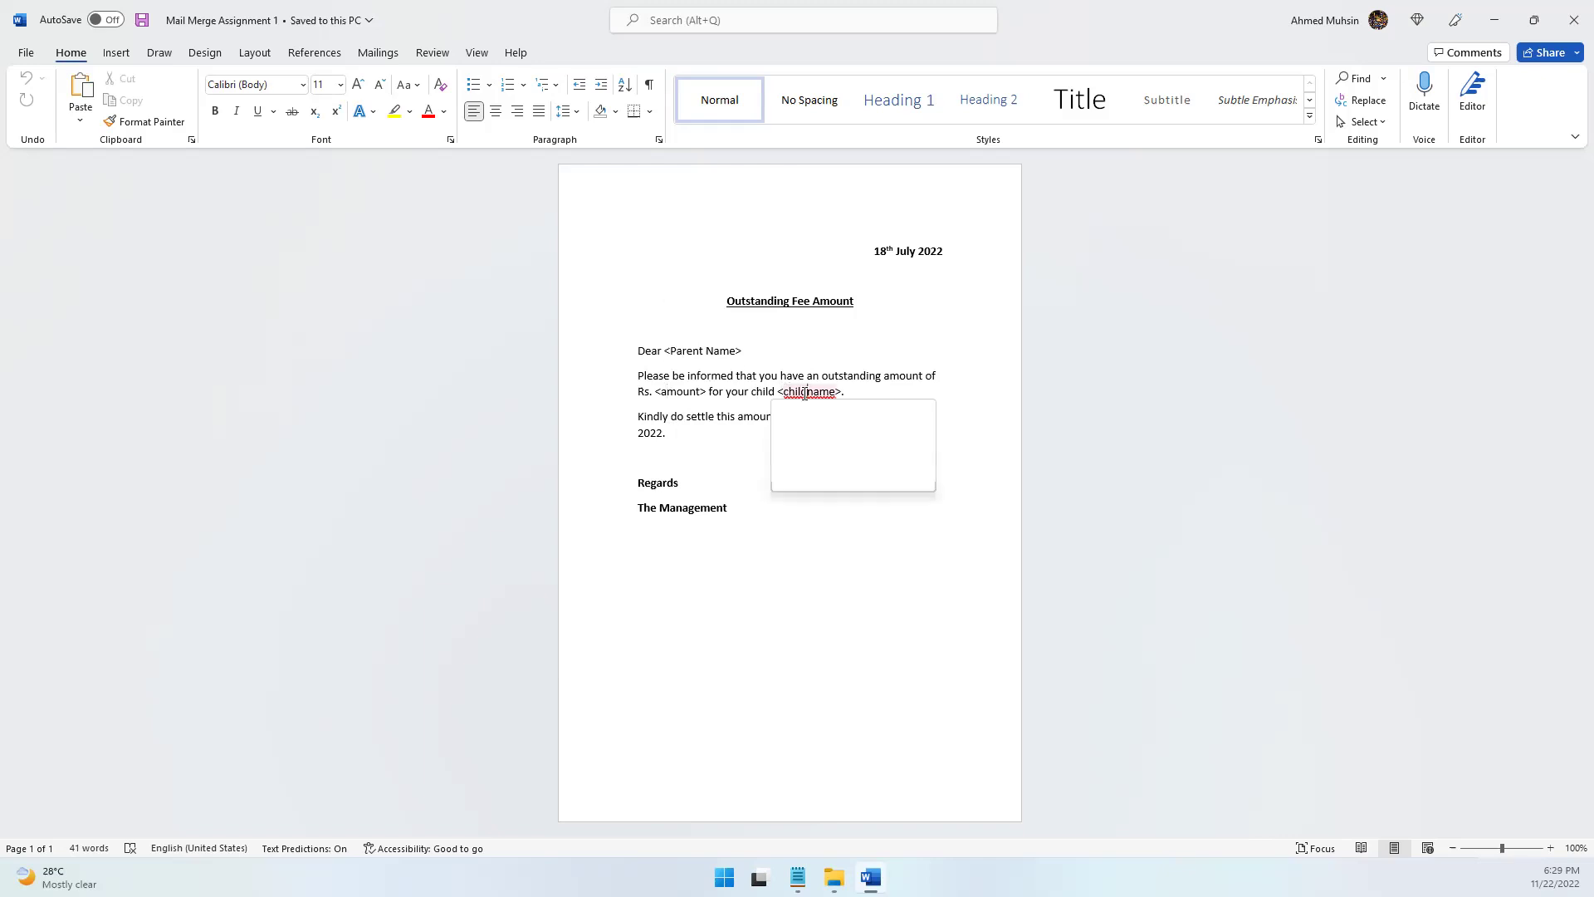
pyautogui.moveTo(721, 297); pyautogui.dragTo(896, 513)
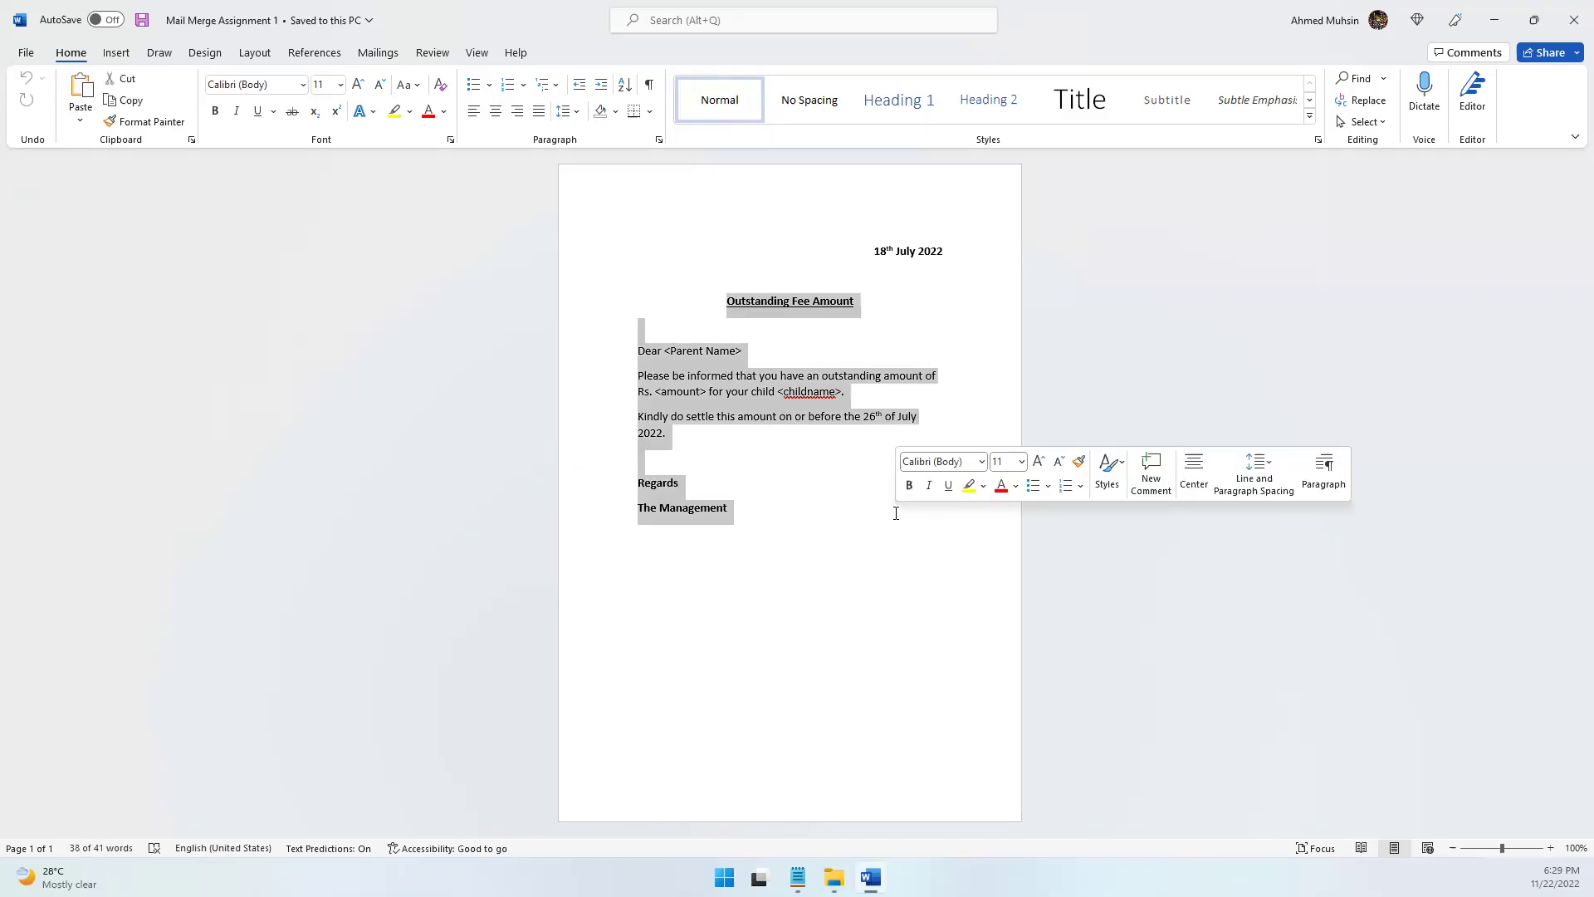
pyautogui.click(847, 527)
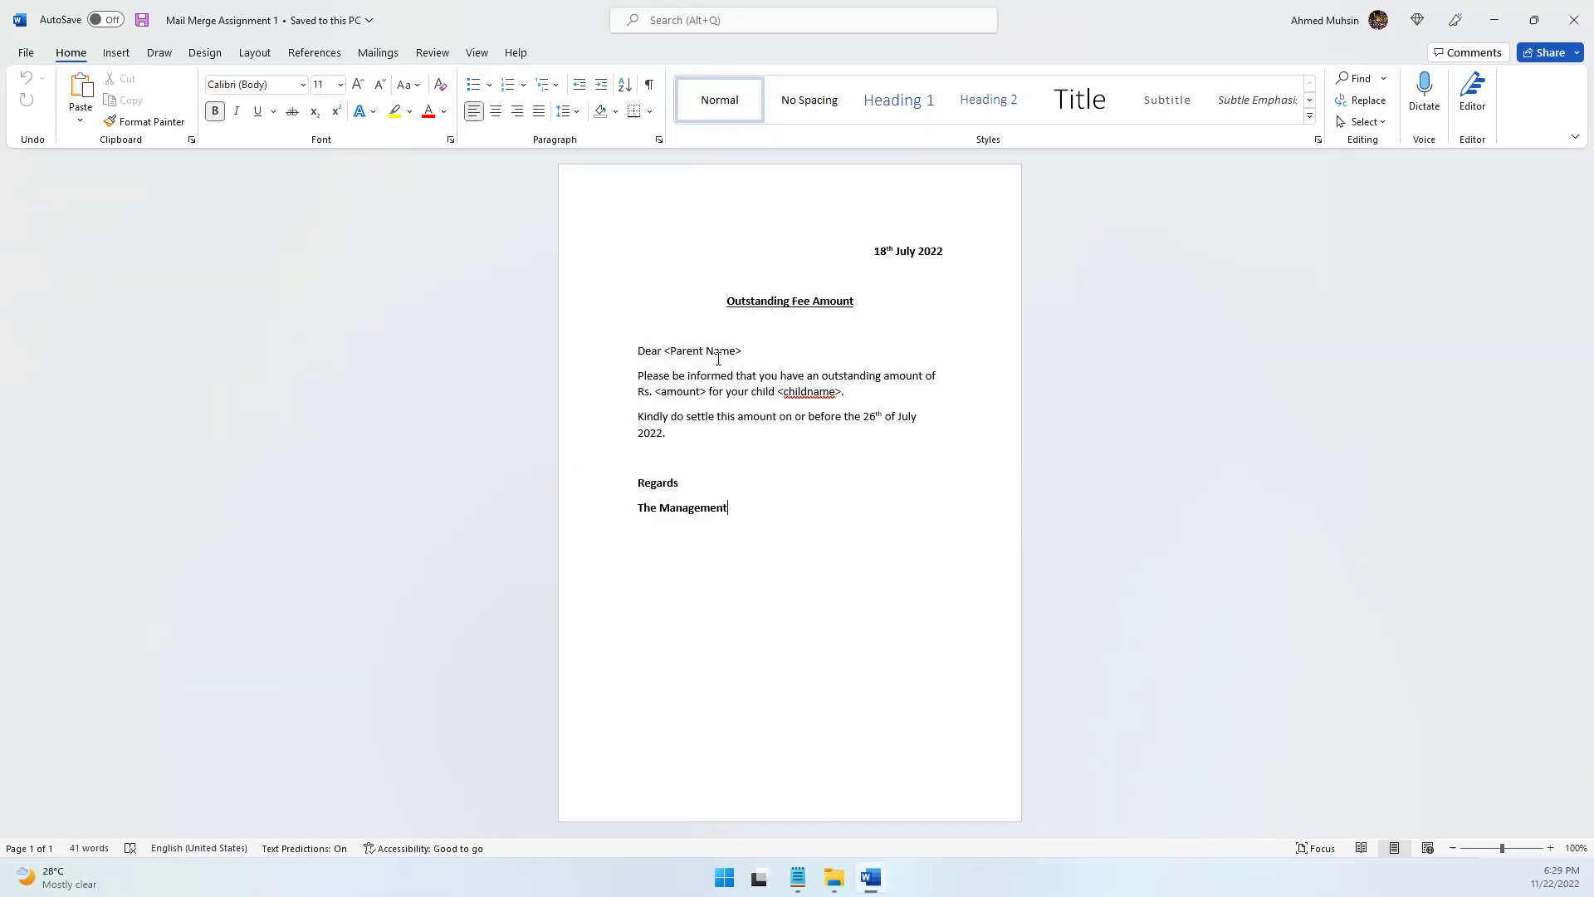
pyautogui.click(712, 305)
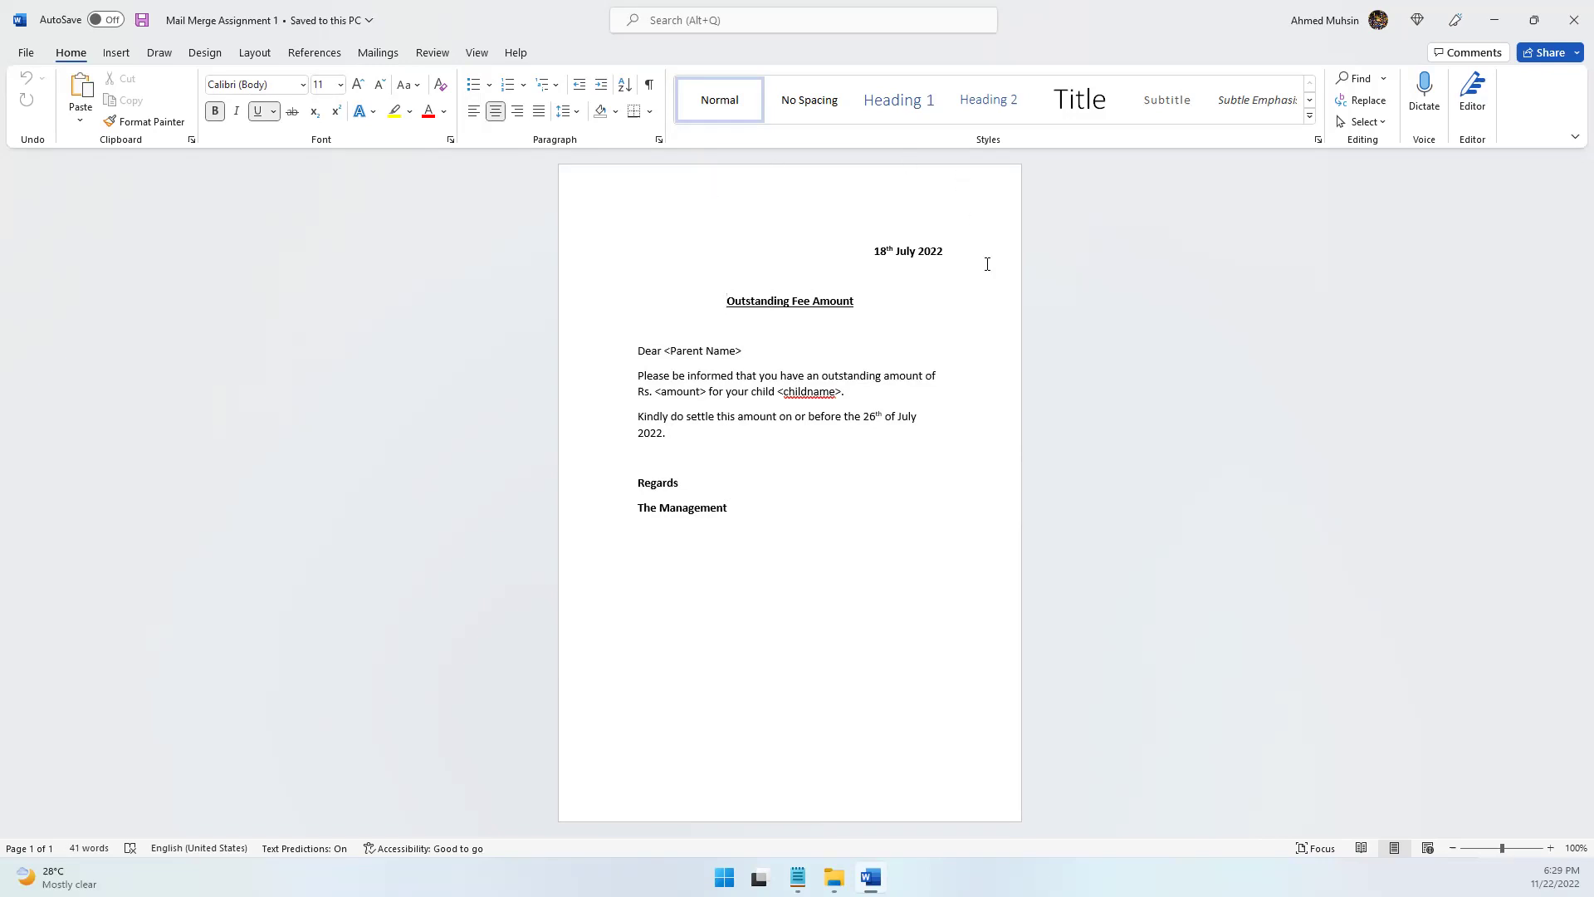
pyautogui.click(669, 351)
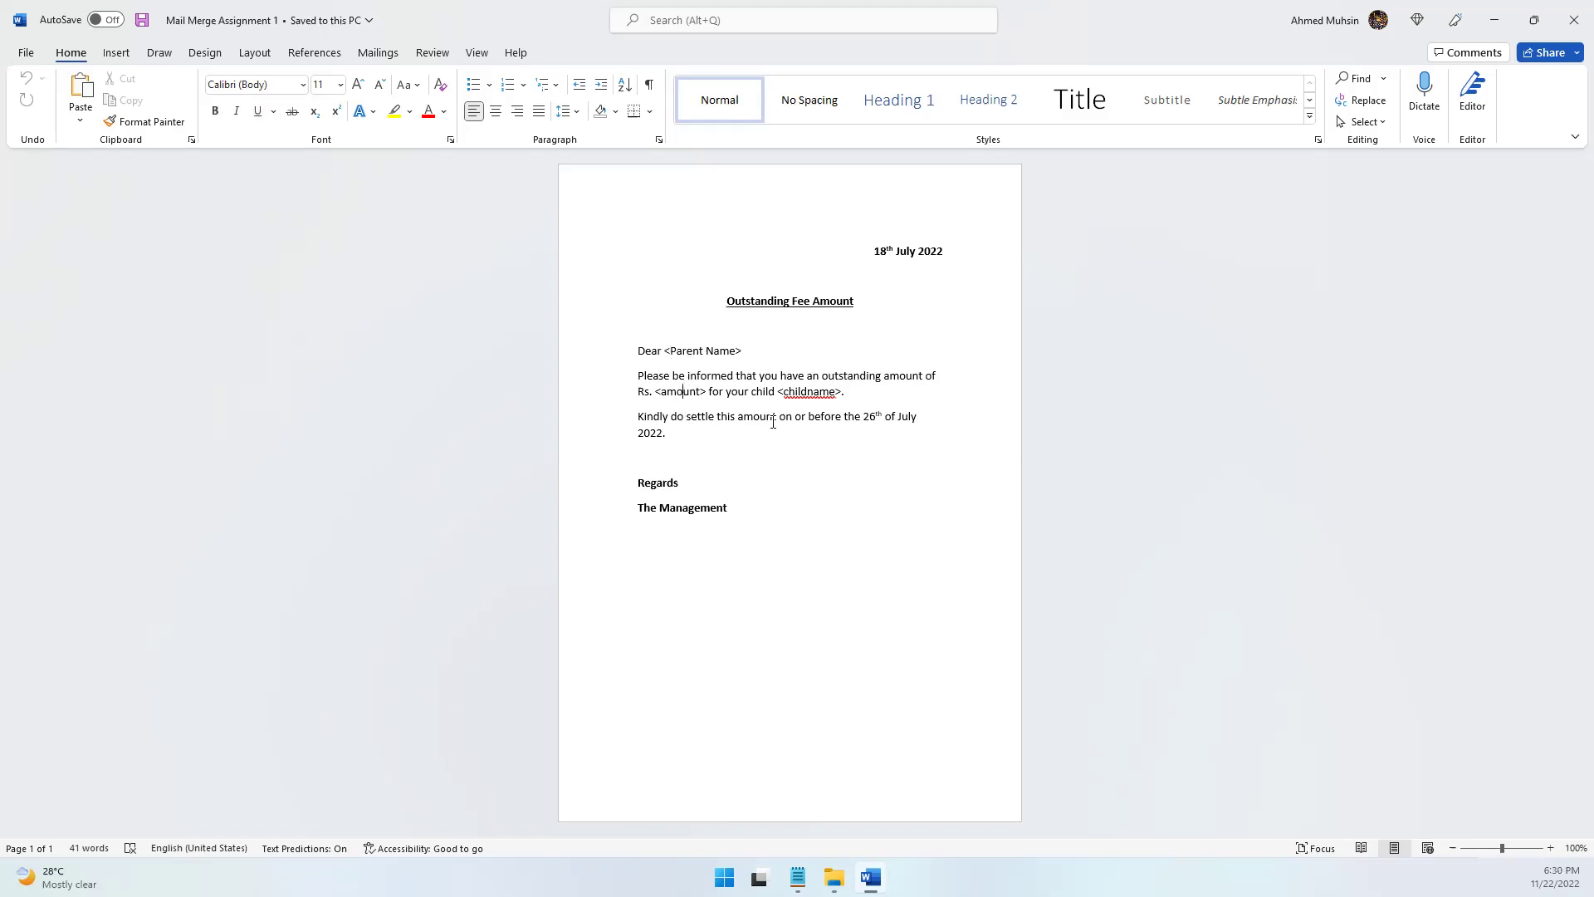
pyautogui.click(815, 390)
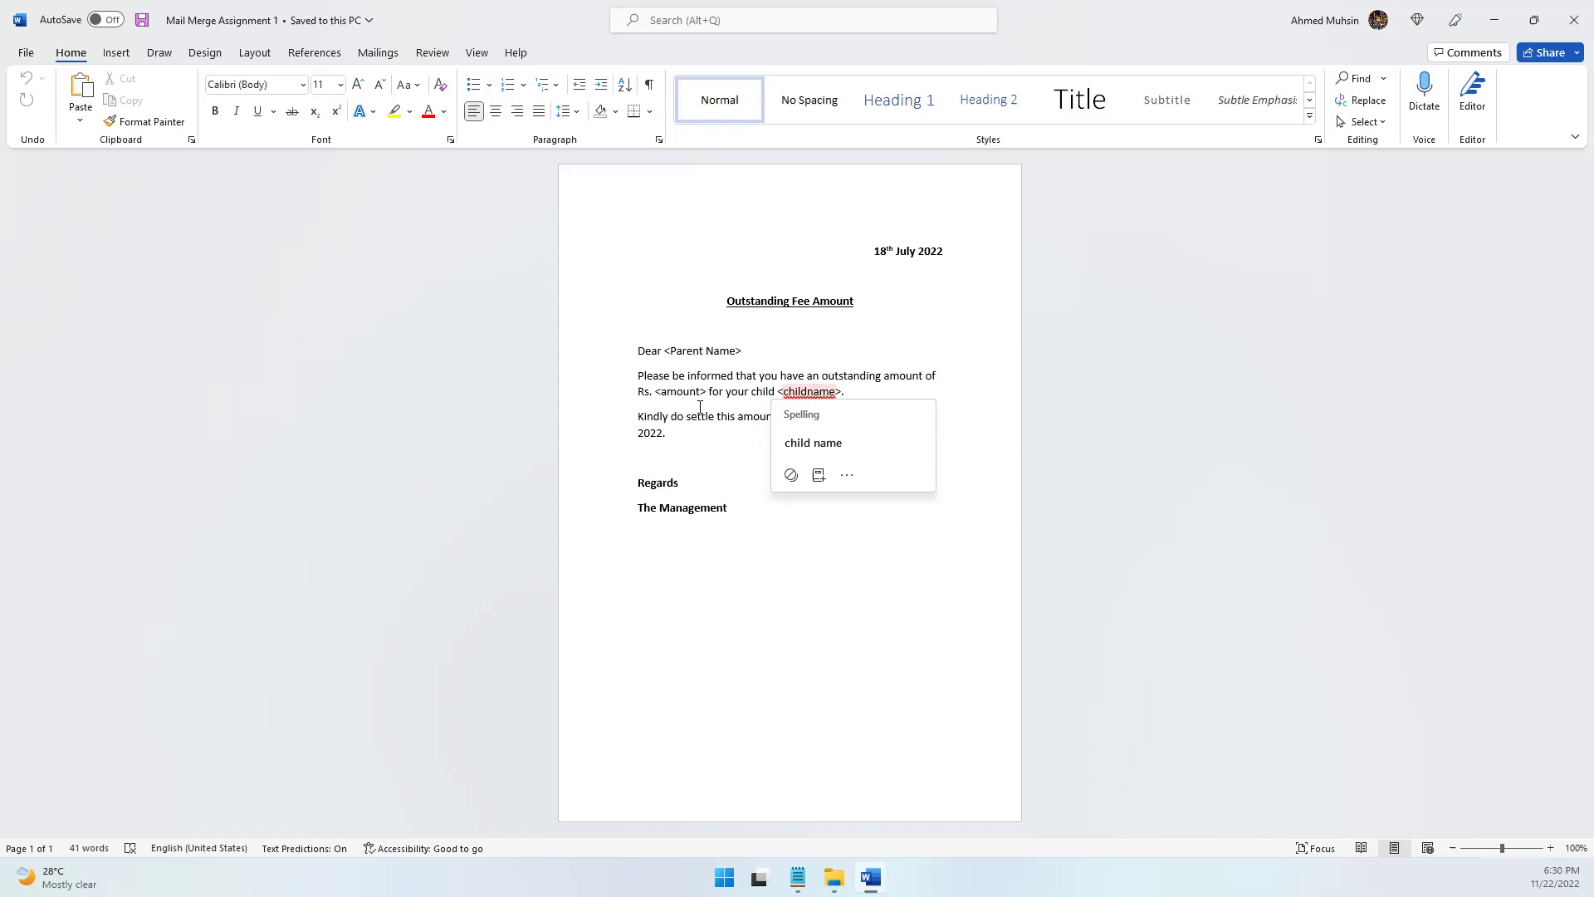
# - Open the workbook Mail Merge Assignment 1 Contacts from the Mail Merge folder and enlarge its sheet to 160%
pyautogui.click(834, 877)
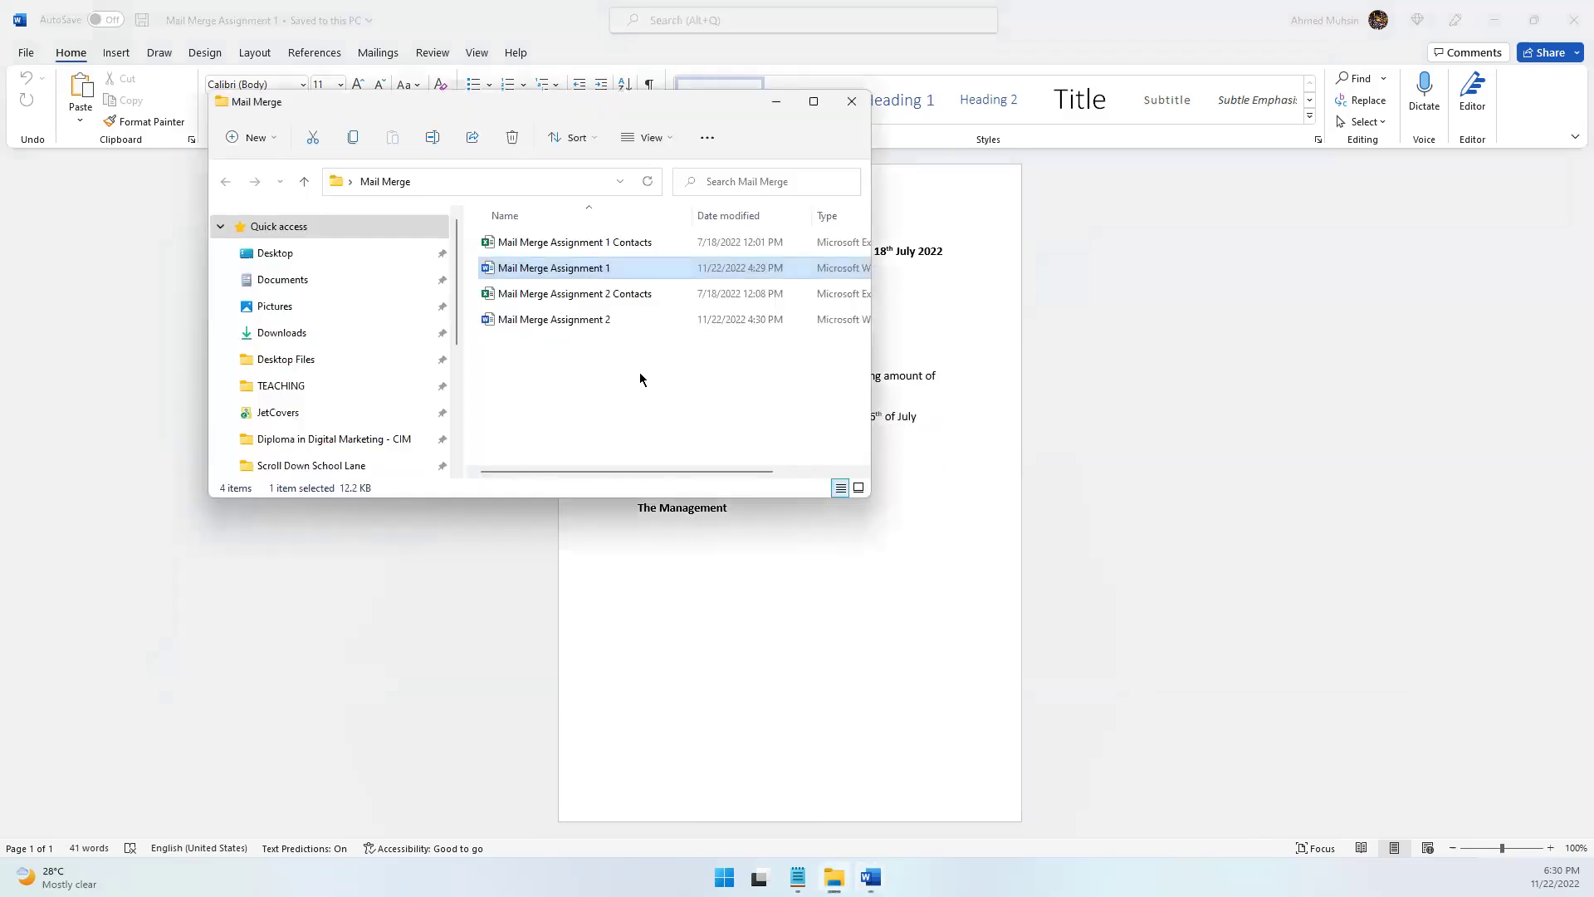
pyautogui.click(606, 246)
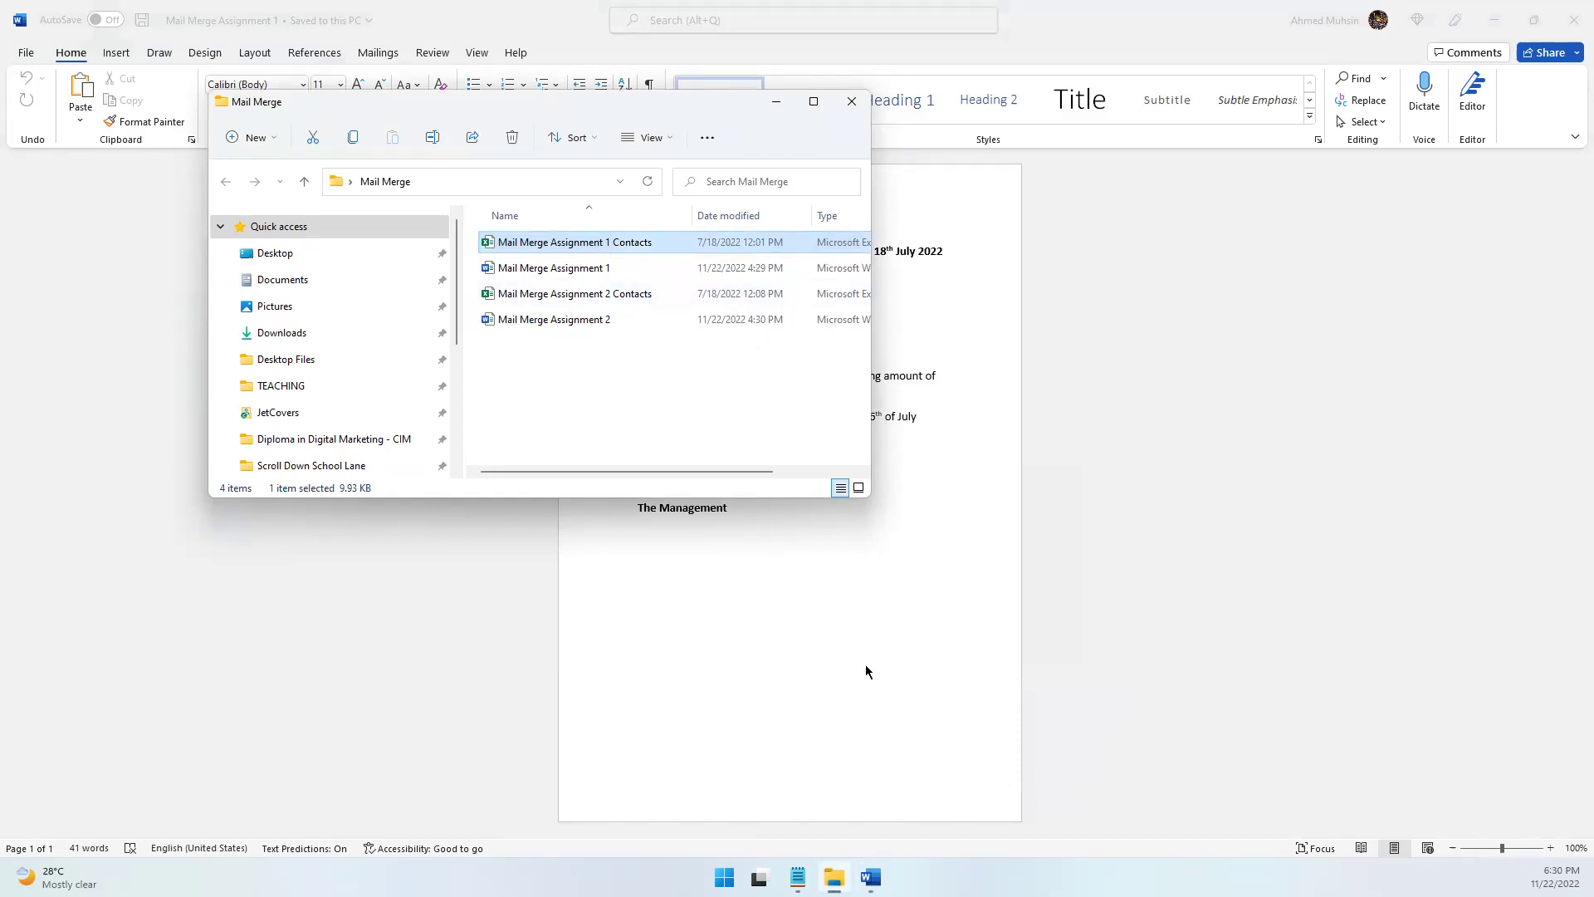
pyautogui.doubleClick(535, 249)
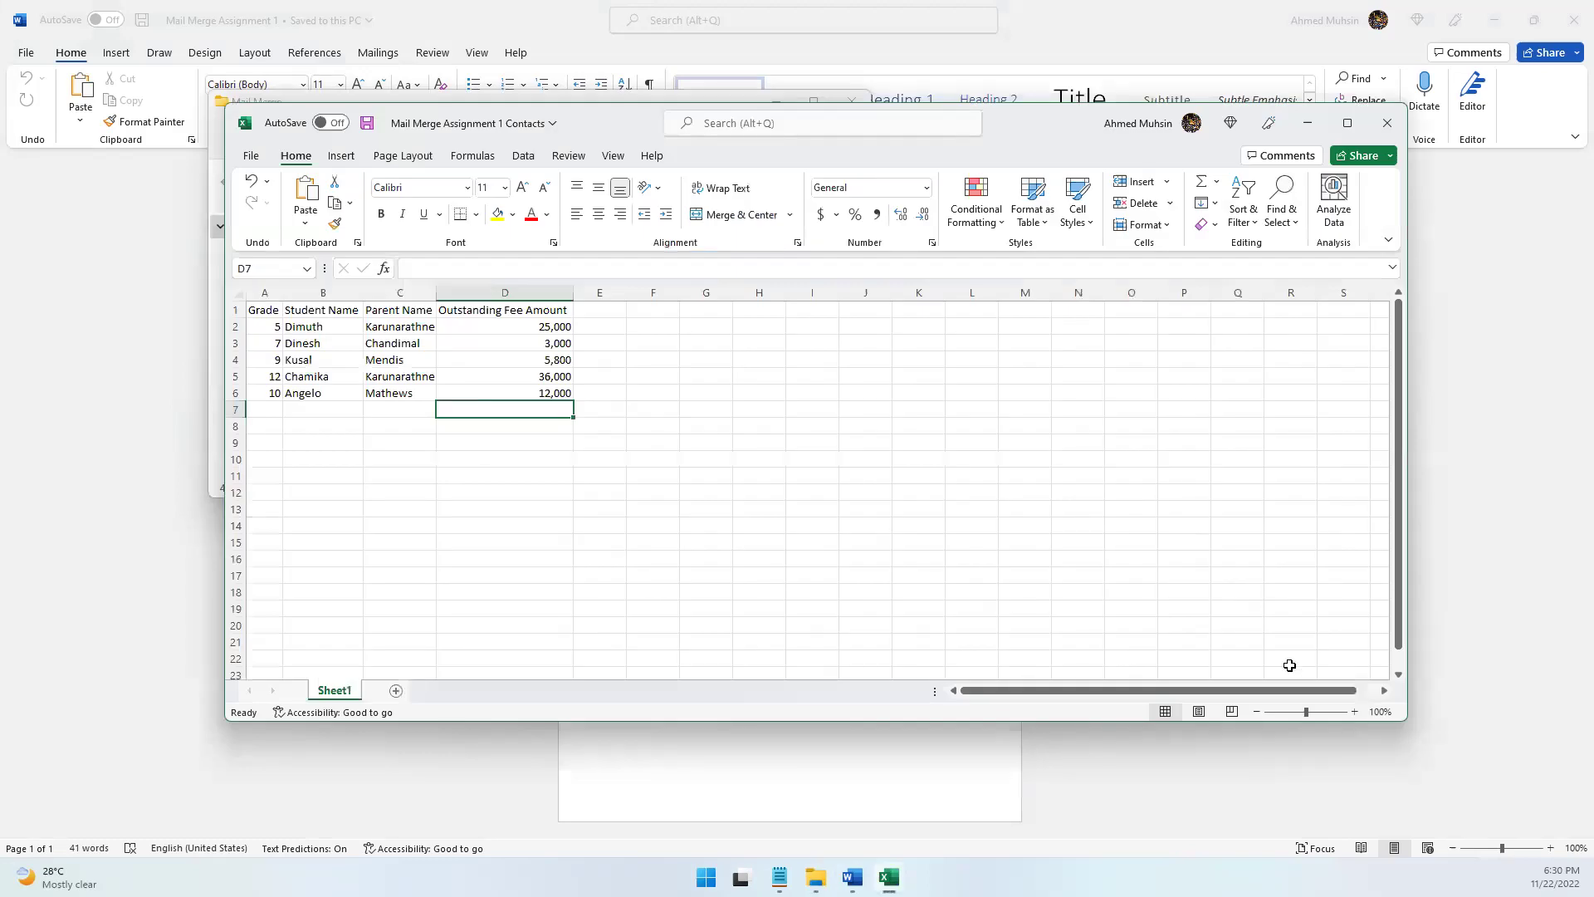
pyautogui.click(1354, 712)
pyautogui.click(1354, 712)
pyautogui.click(1354, 713)
pyautogui.click(1354, 712)
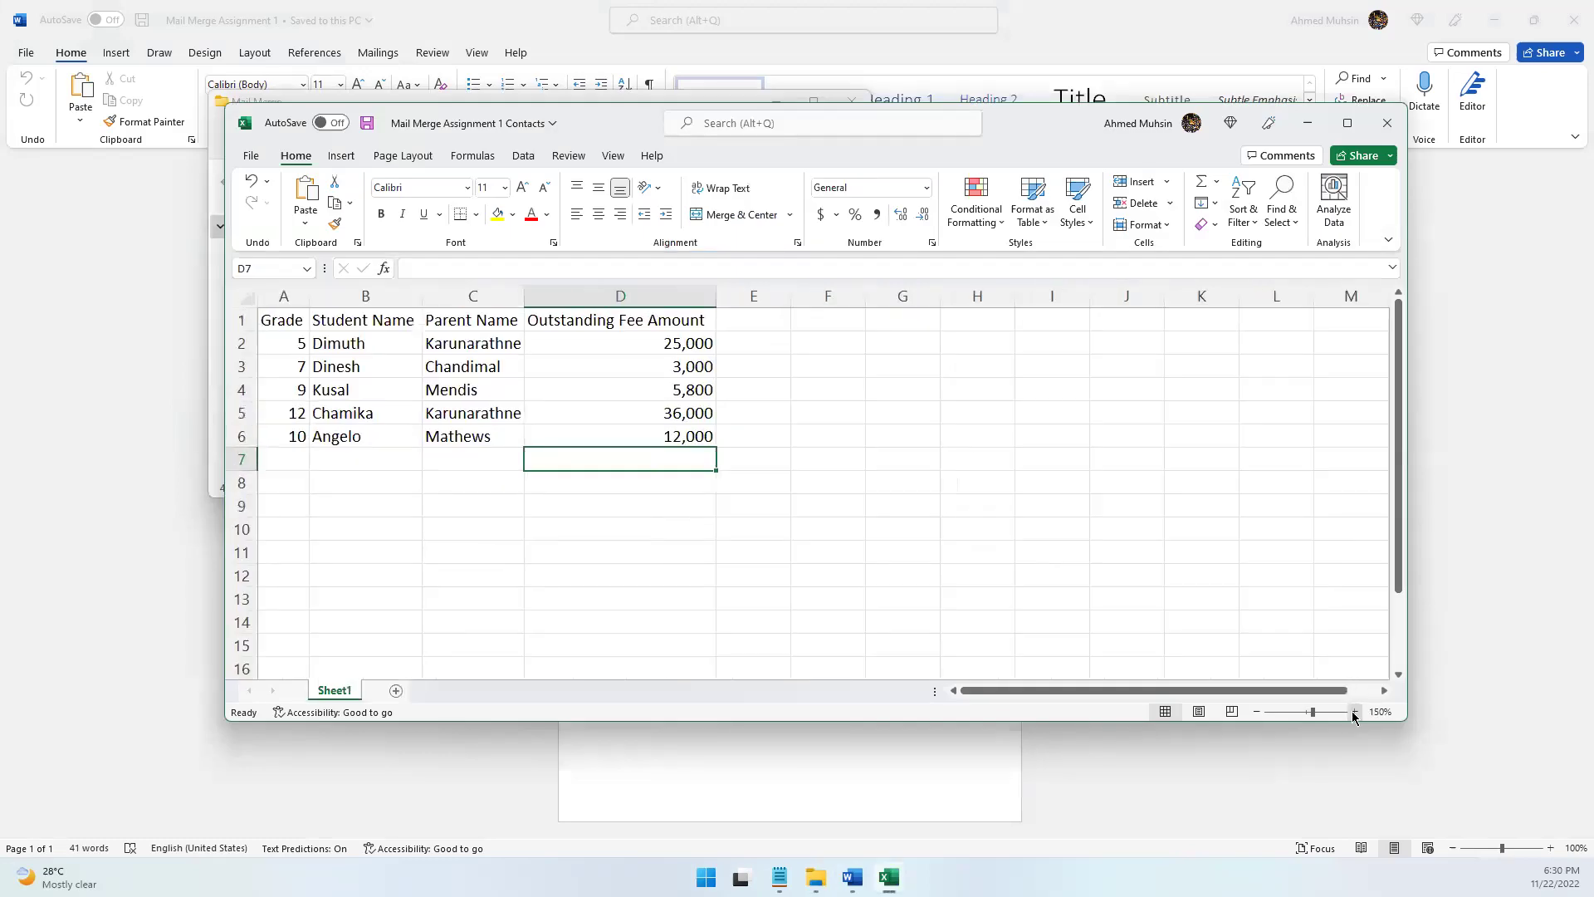
pyautogui.click(1354, 713)
pyautogui.click(1354, 712)
# - Examine the Grade, Student Name, Parent Name and Outstanding Fee Amount columns of the contacts sheet
pyautogui.moveTo(336, 353)
pyautogui.mouseDown()
pyautogui.moveTo(690, 451)
pyautogui.moveTo(605, 449)
pyautogui.mouseUp()
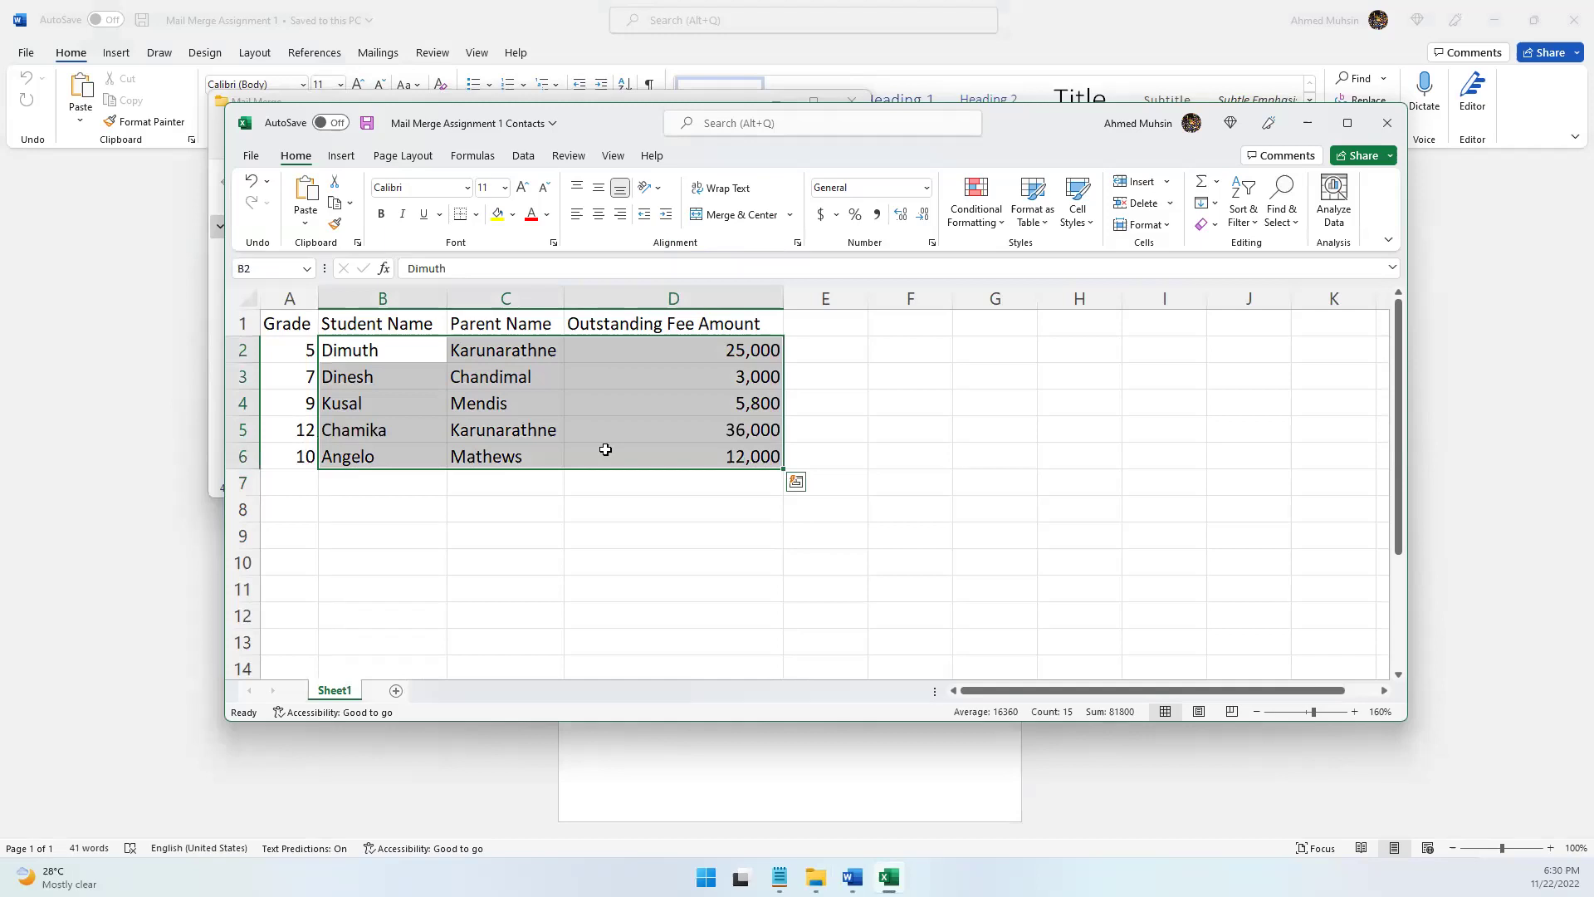
pyautogui.click(600, 404)
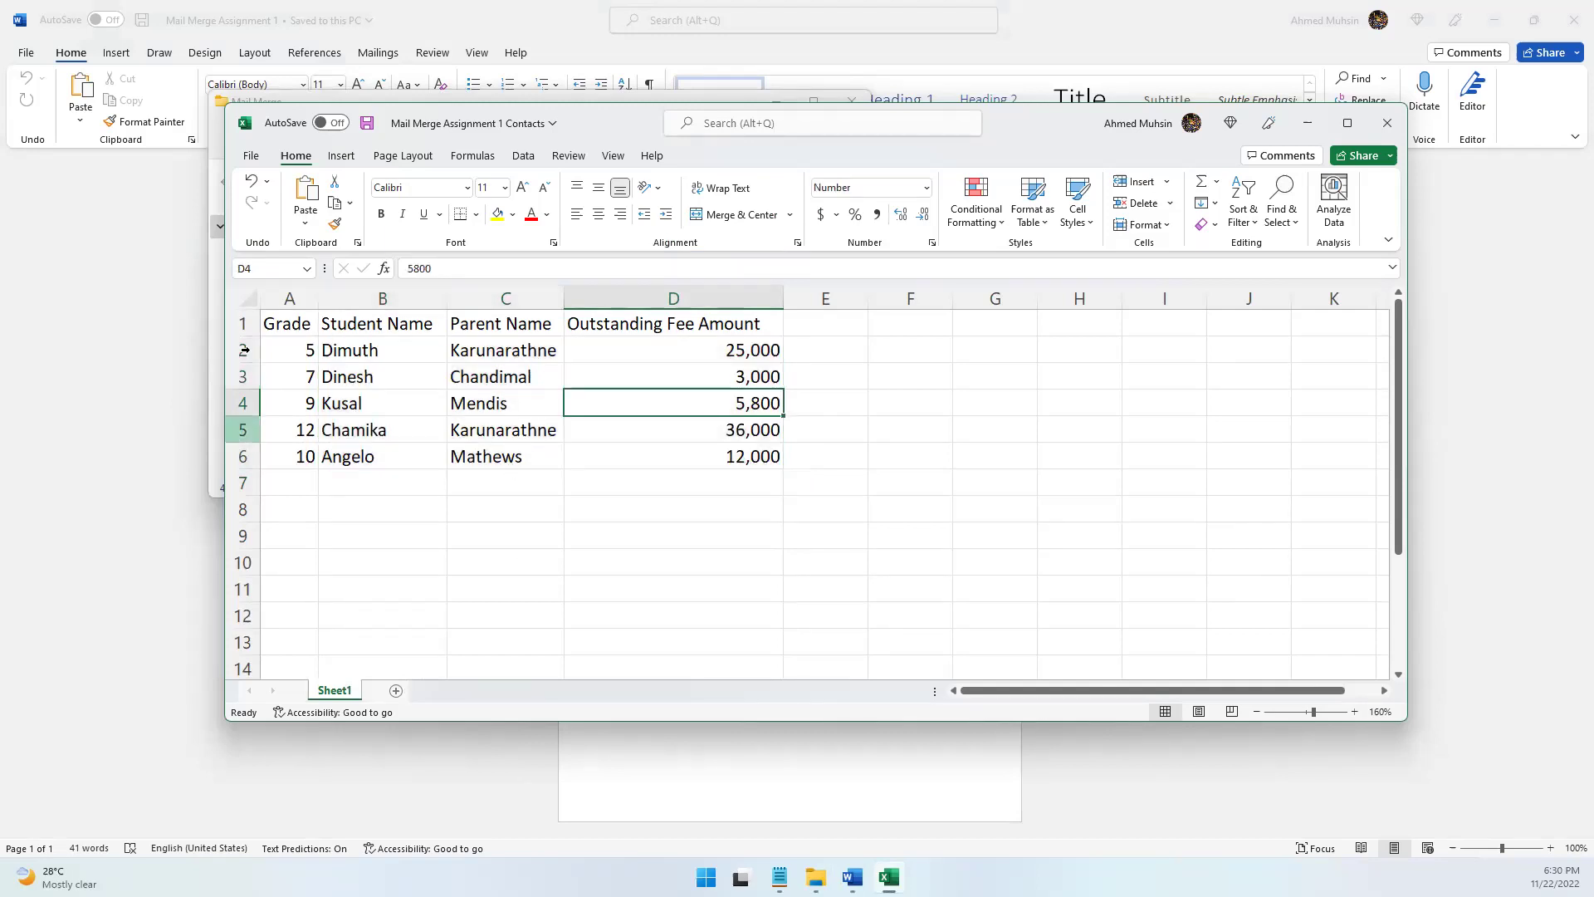
pyautogui.click(285, 324)
pyautogui.click(386, 314)
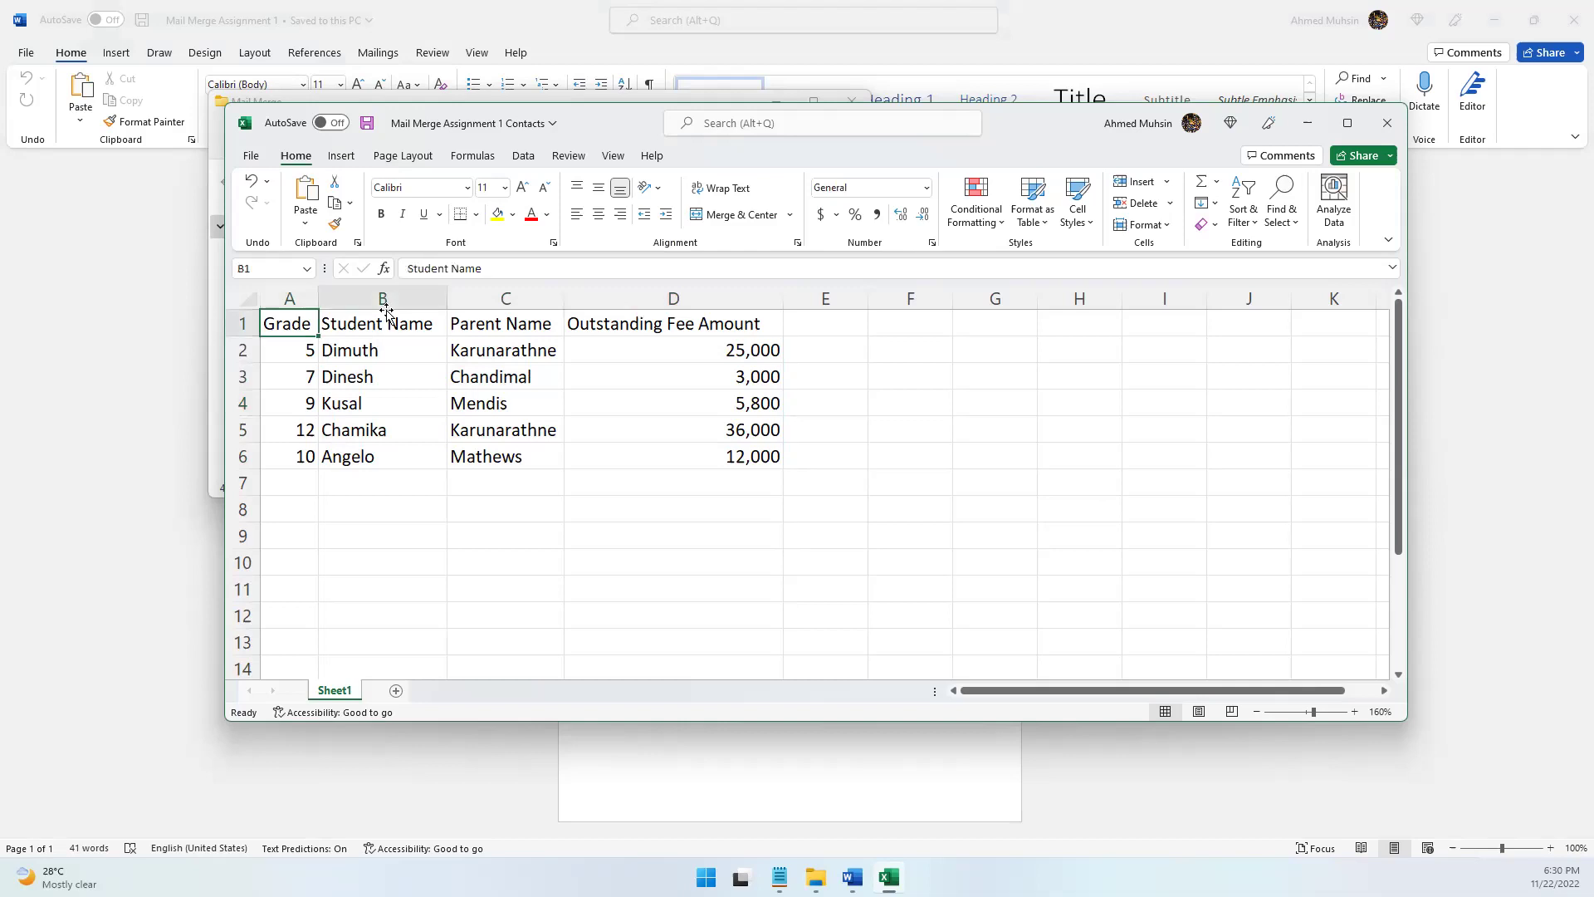
pyautogui.click(509, 298)
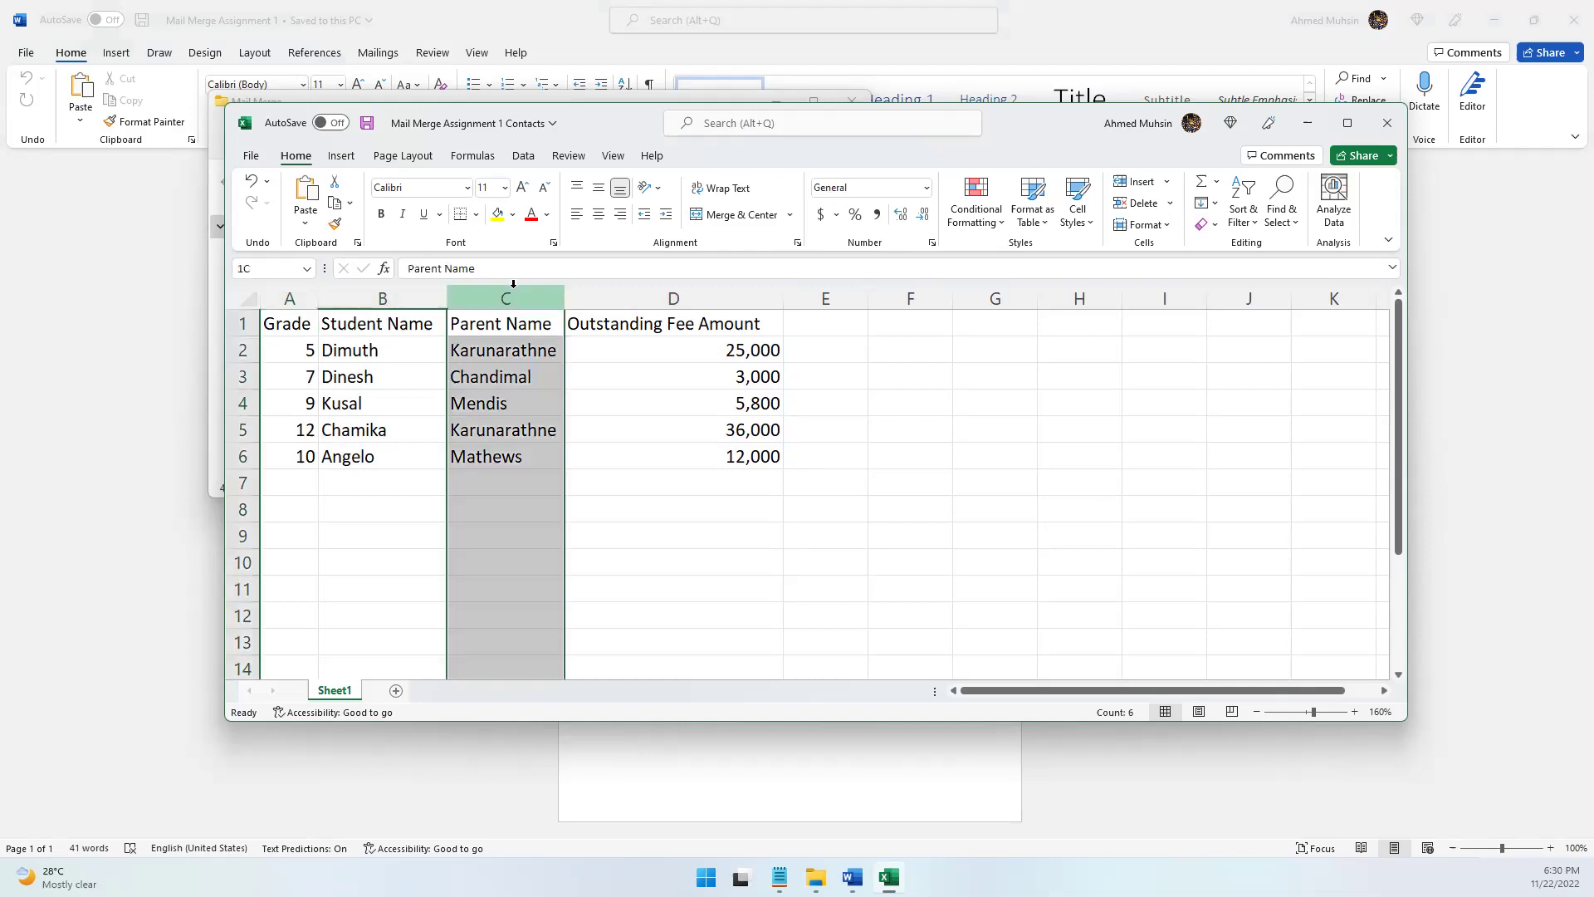
pyautogui.click(674, 299)
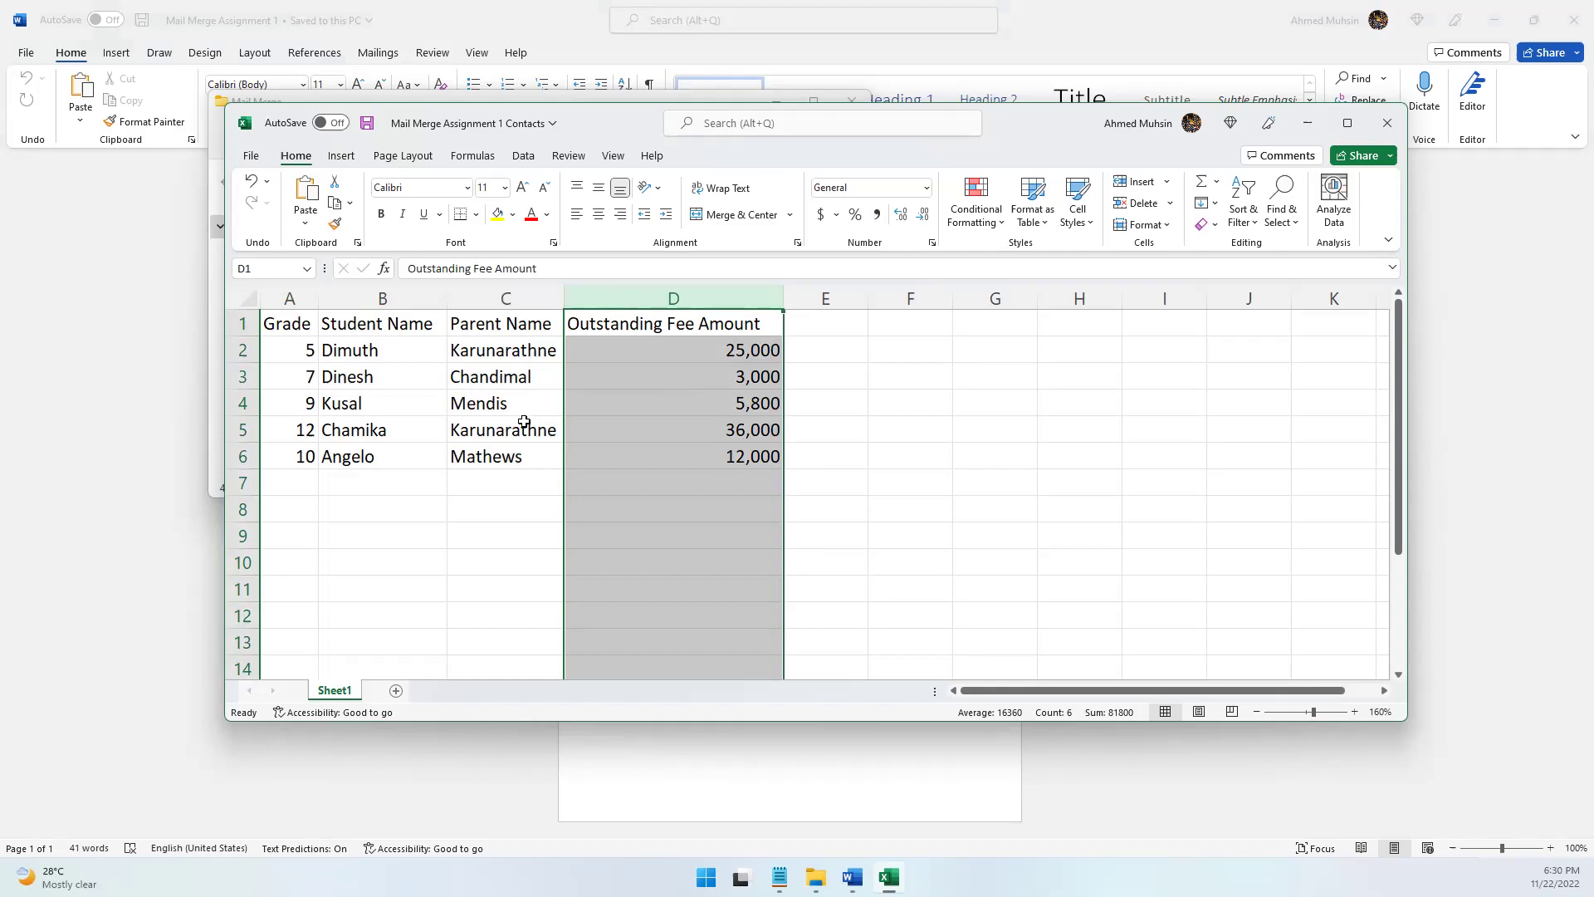
pyautogui.click(378, 380)
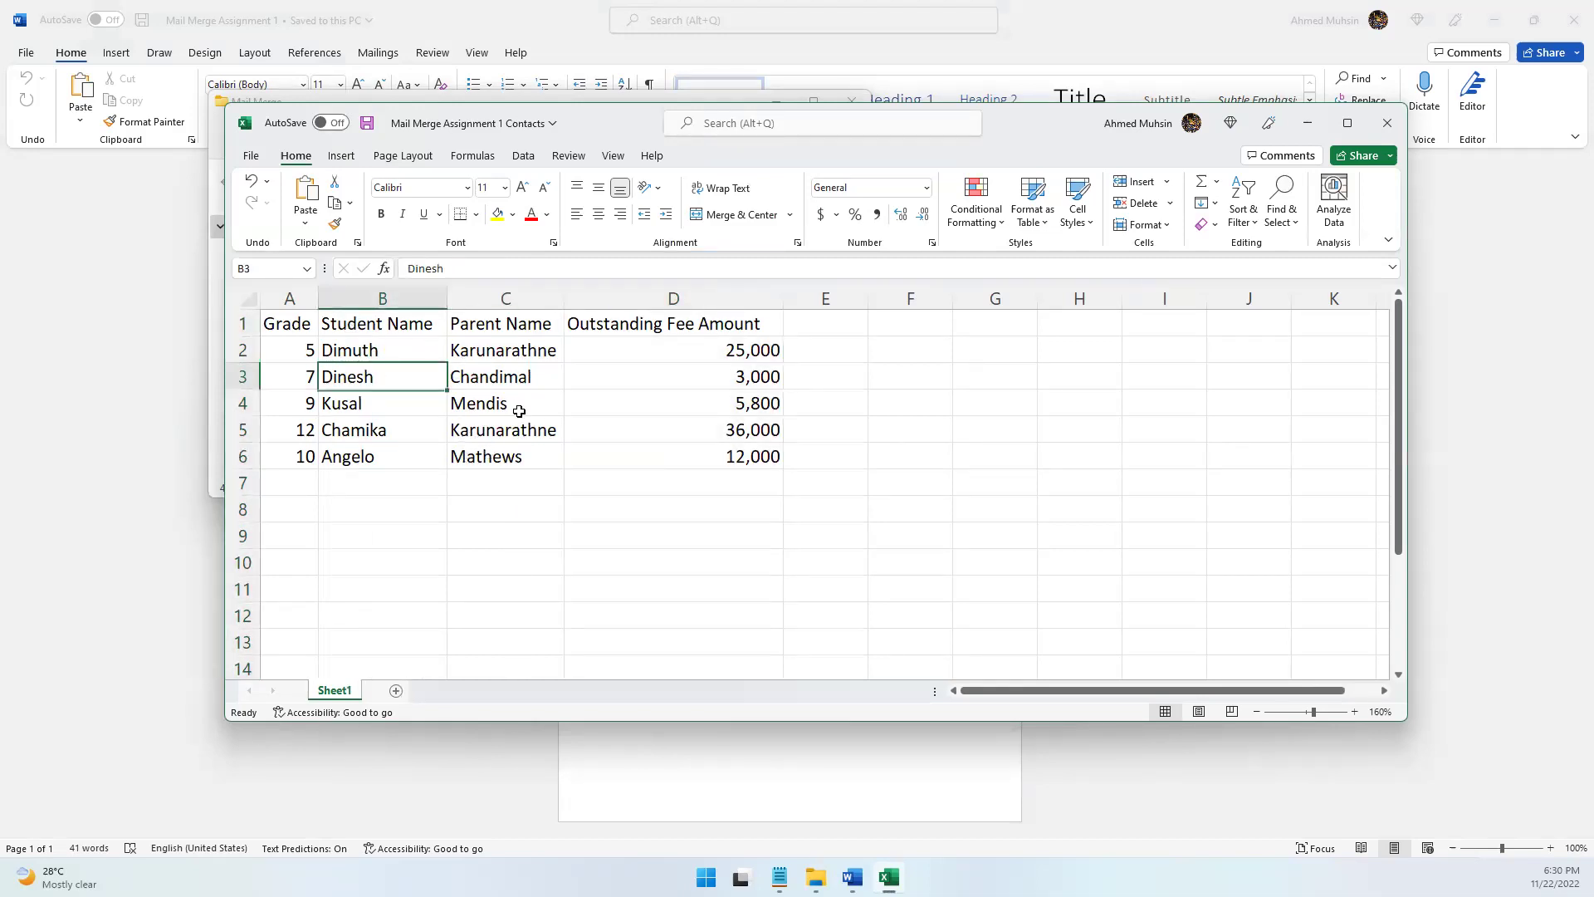
# - Compare the Word letter's placeholders with the student records in the Excel contacts sheet, showing both windows together
pyautogui.click(501, 770)
pyautogui.click(653, 349)
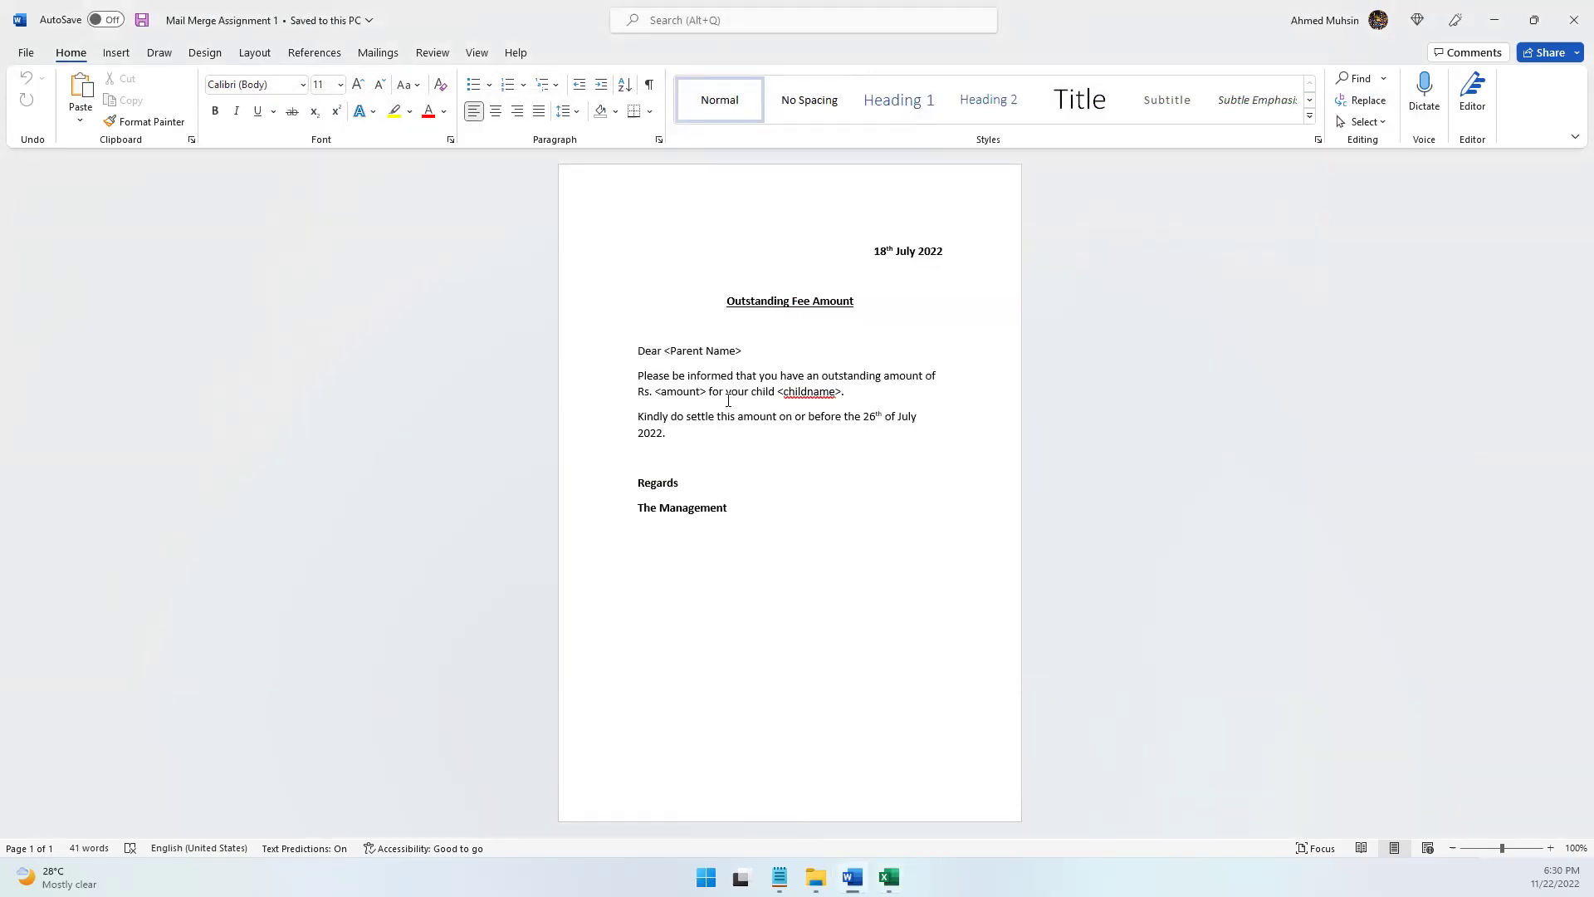
pyautogui.click(889, 877)
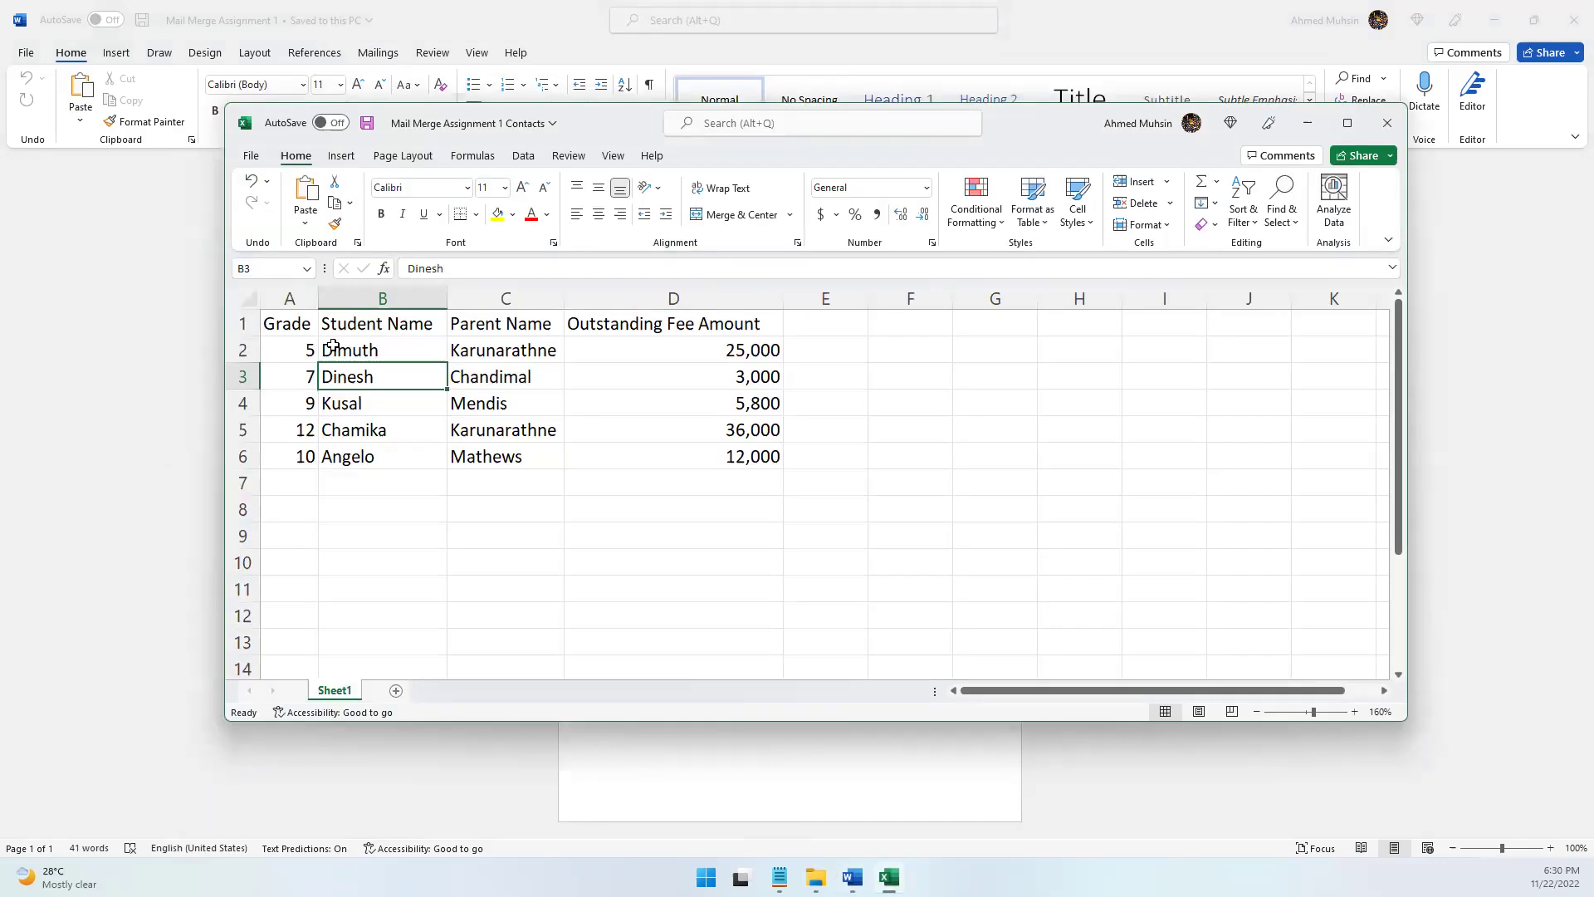
pyautogui.moveTo(249, 349); pyautogui.dragTo(257, 463)
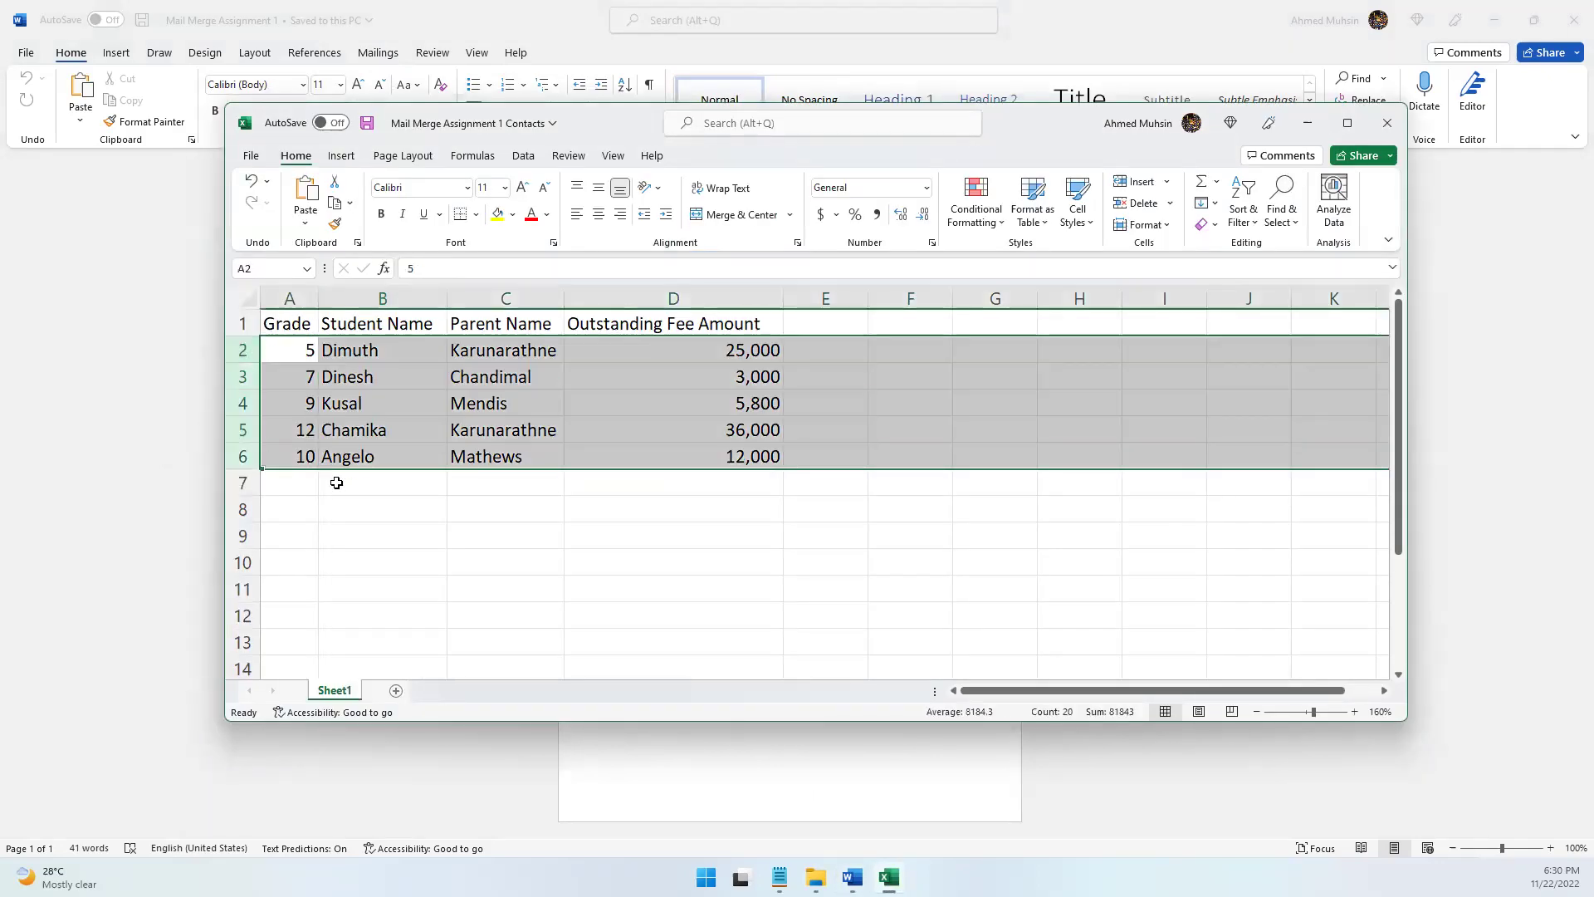
pyautogui.click(131, 416)
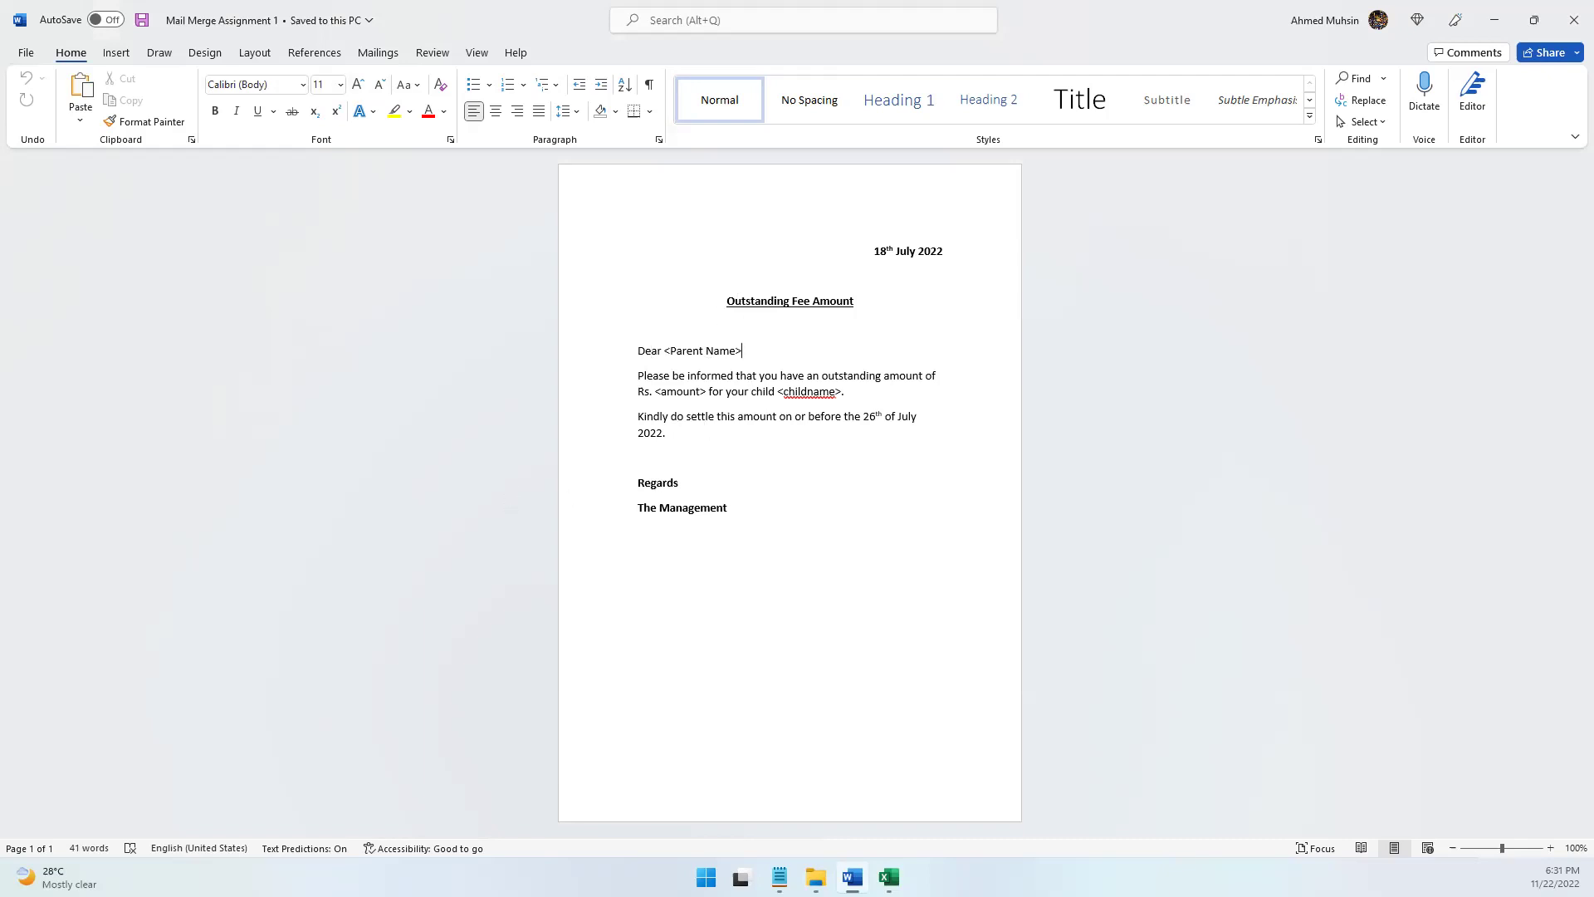
pyautogui.click(889, 877)
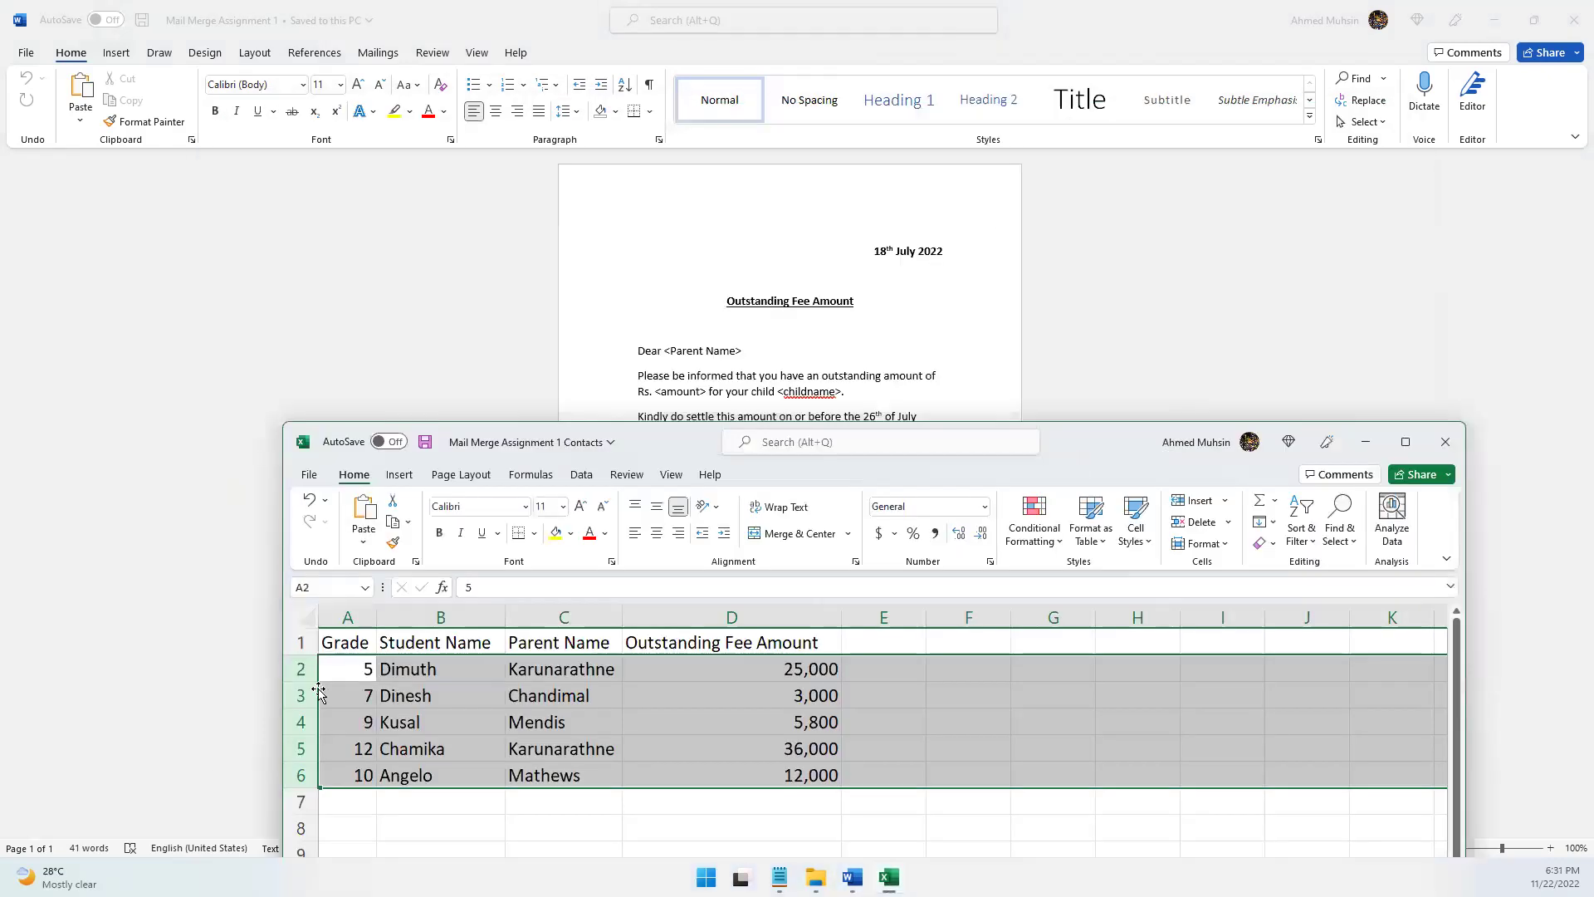
pyautogui.click(300, 672)
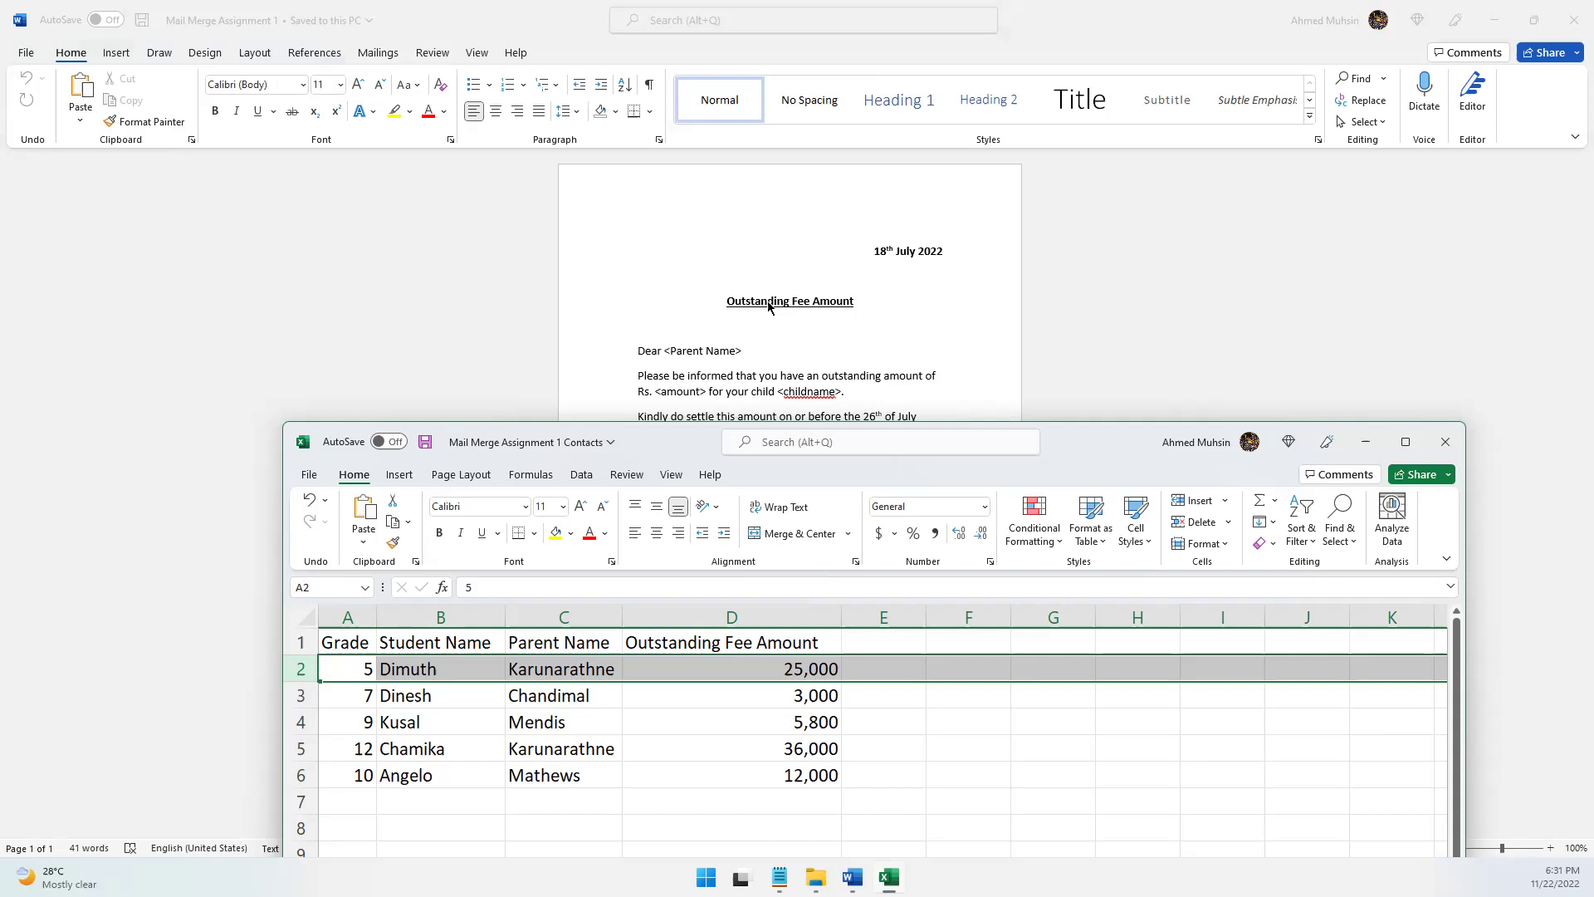
pyautogui.click(544, 699)
pyautogui.click(554, 727)
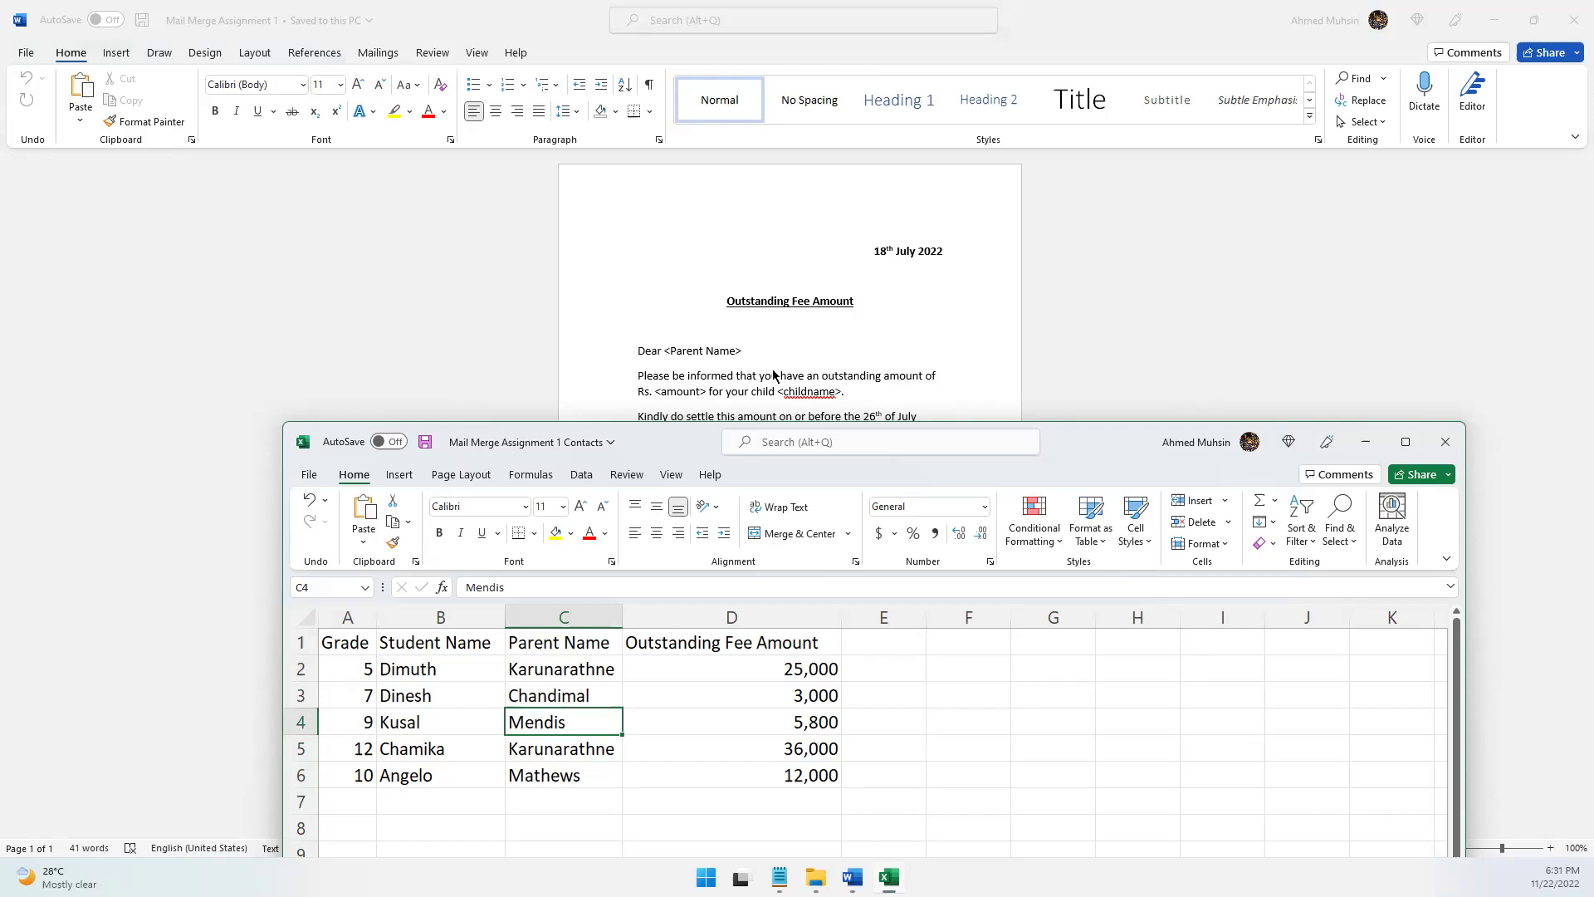
# - Return to the Word letter and examine its <Parent Name>, <amount> and <childname> placeholders at 150% zoom
pyautogui.click(1061, 24)
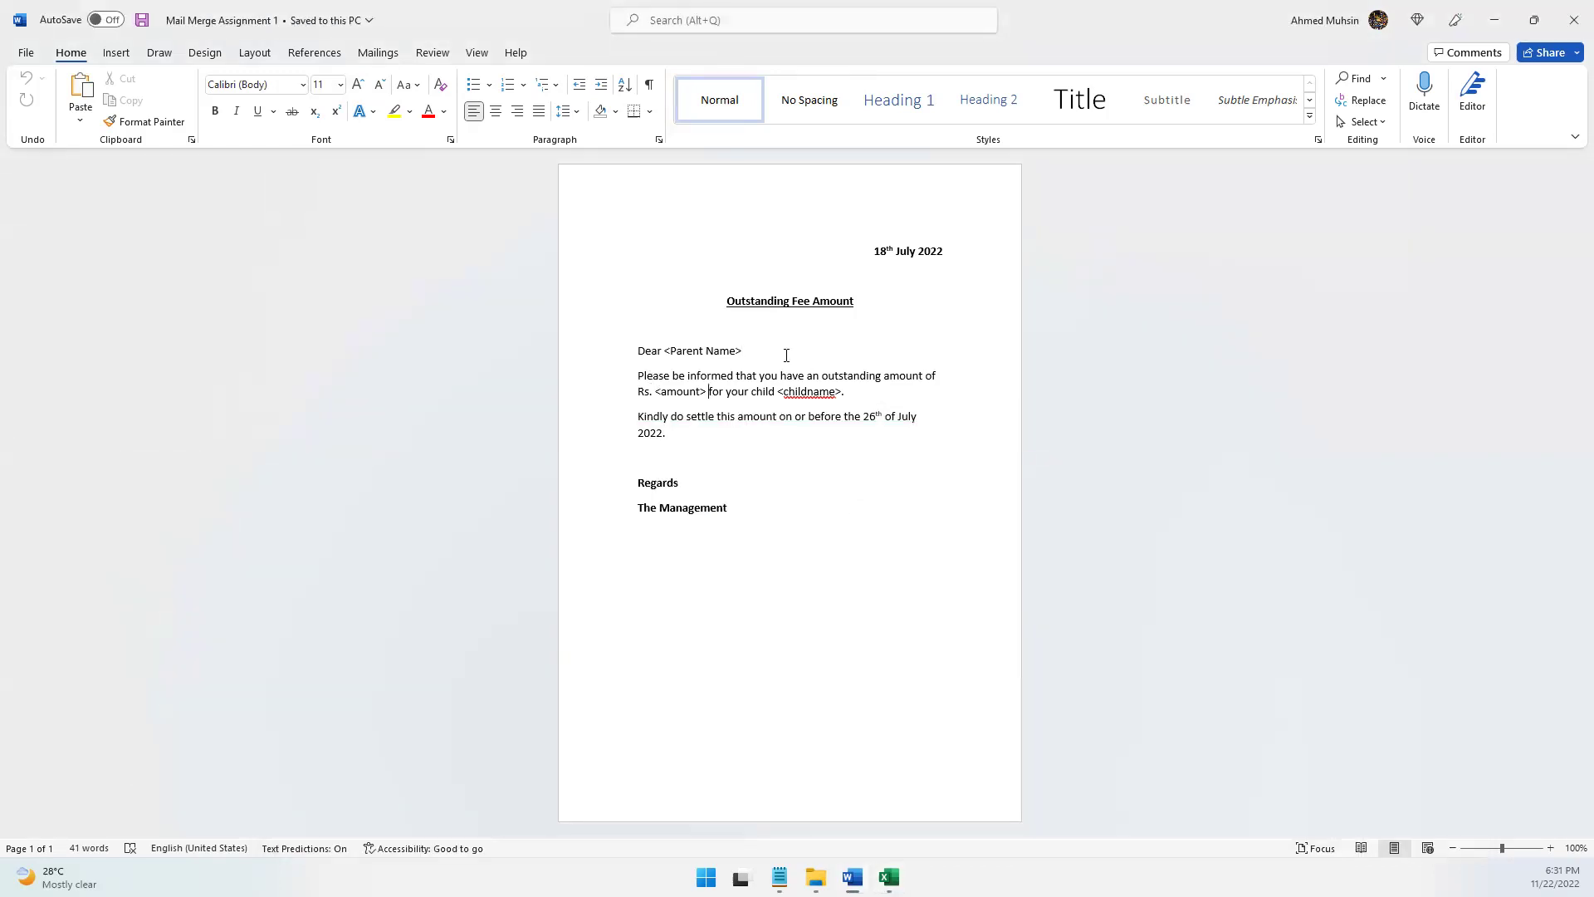
pyautogui.click(1550, 848)
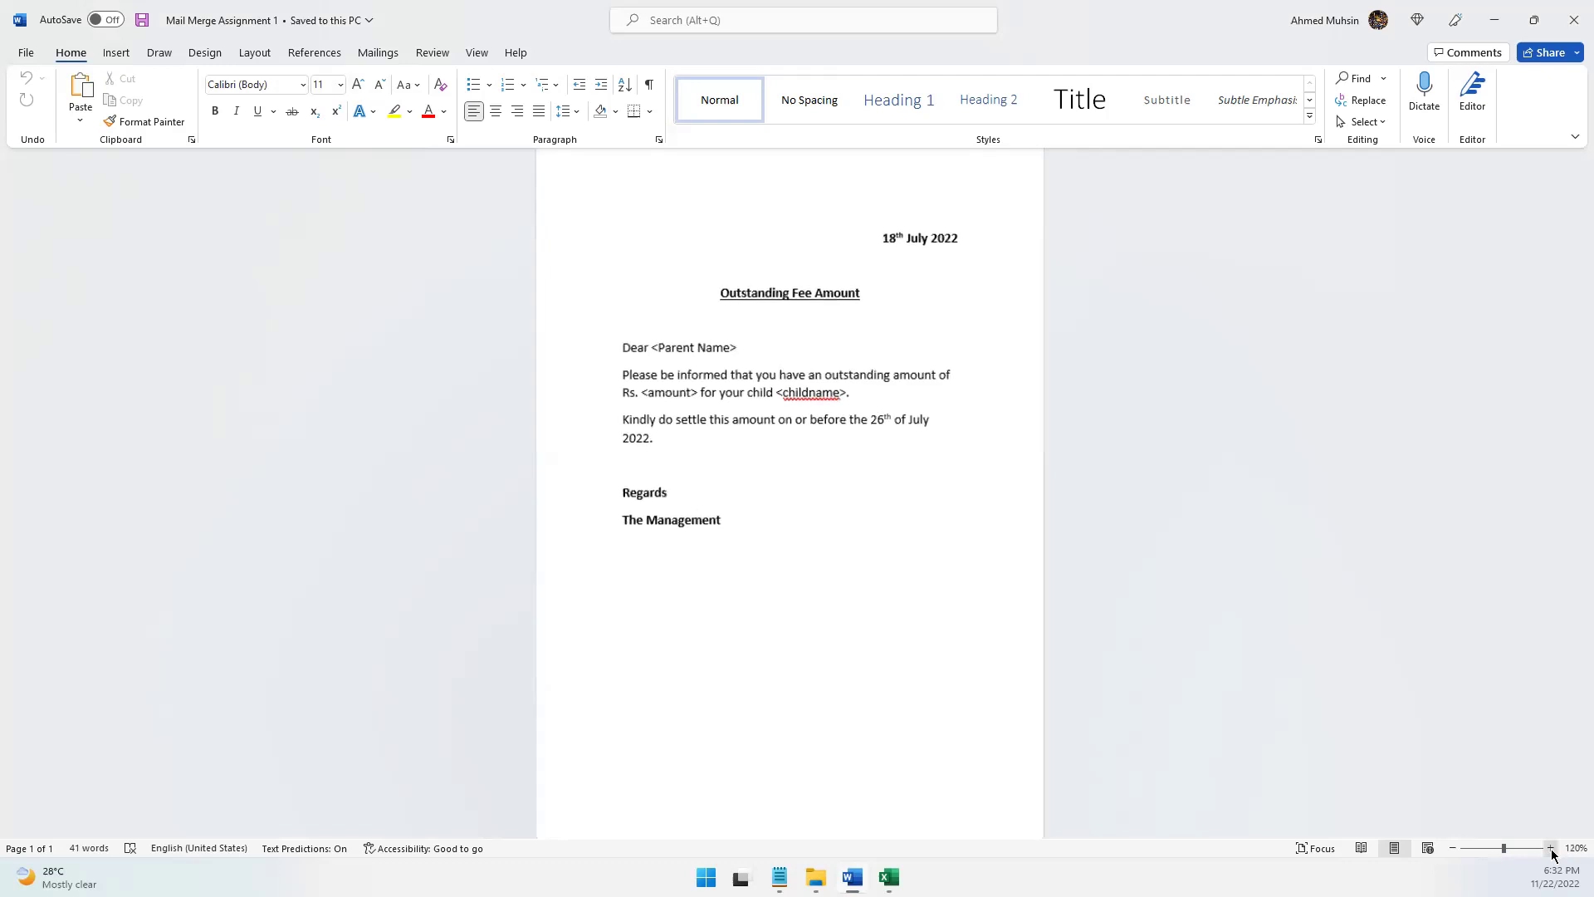
pyautogui.click(1550, 848)
pyautogui.click(1550, 848)
pyautogui.click(1550, 848)
pyautogui.click(1550, 848)
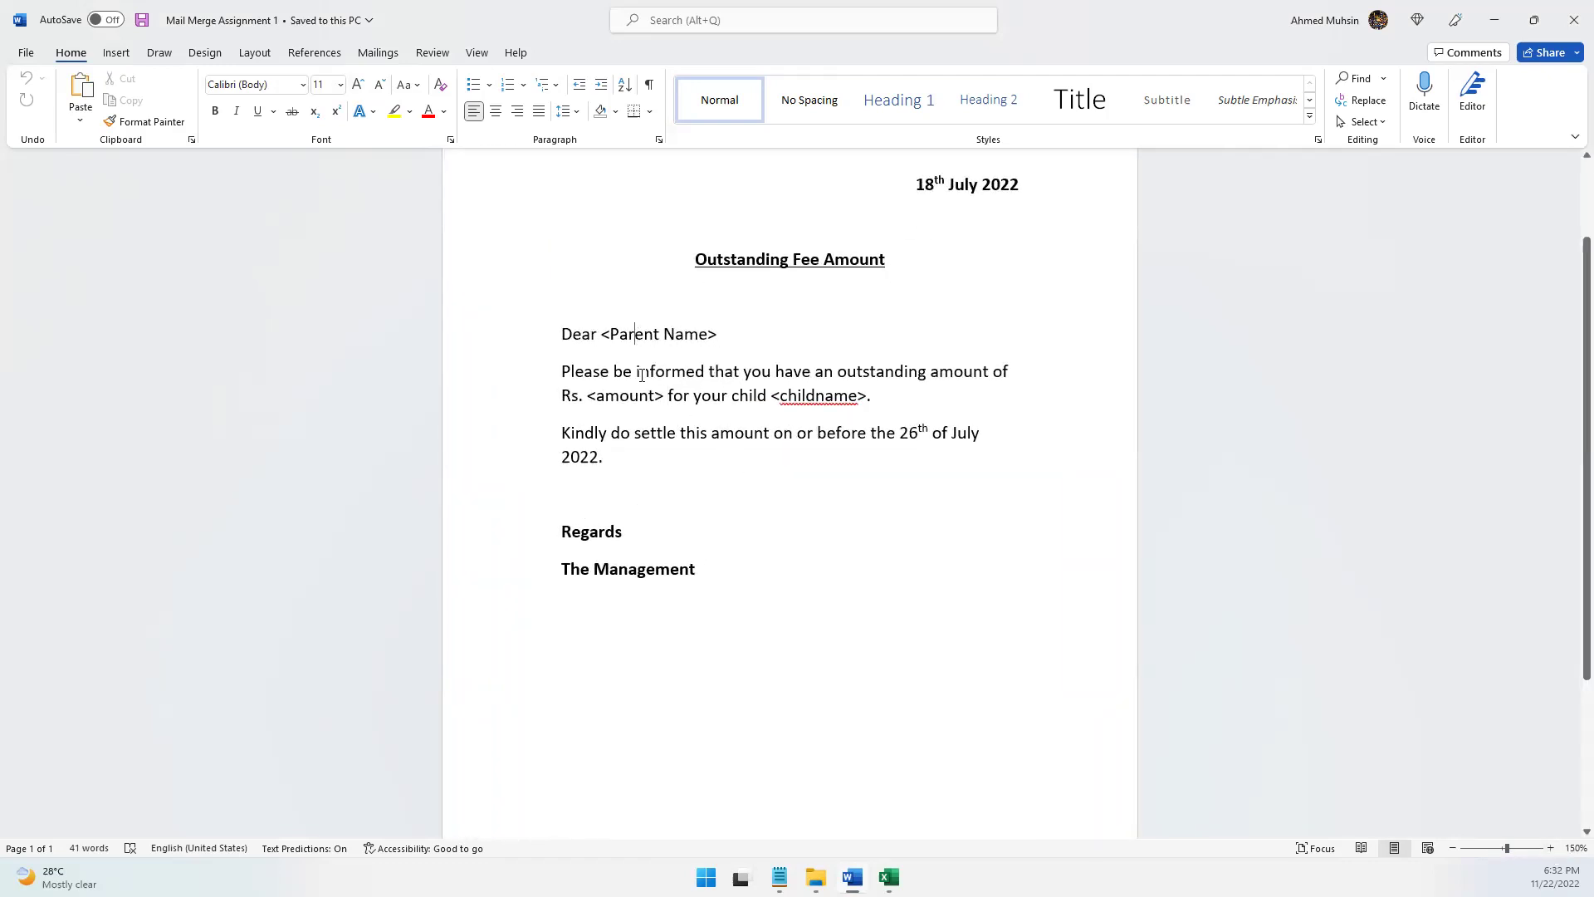
pyautogui.click(600, 334)
pyautogui.moveTo(604, 334); pyautogui.dragTo(721, 334)
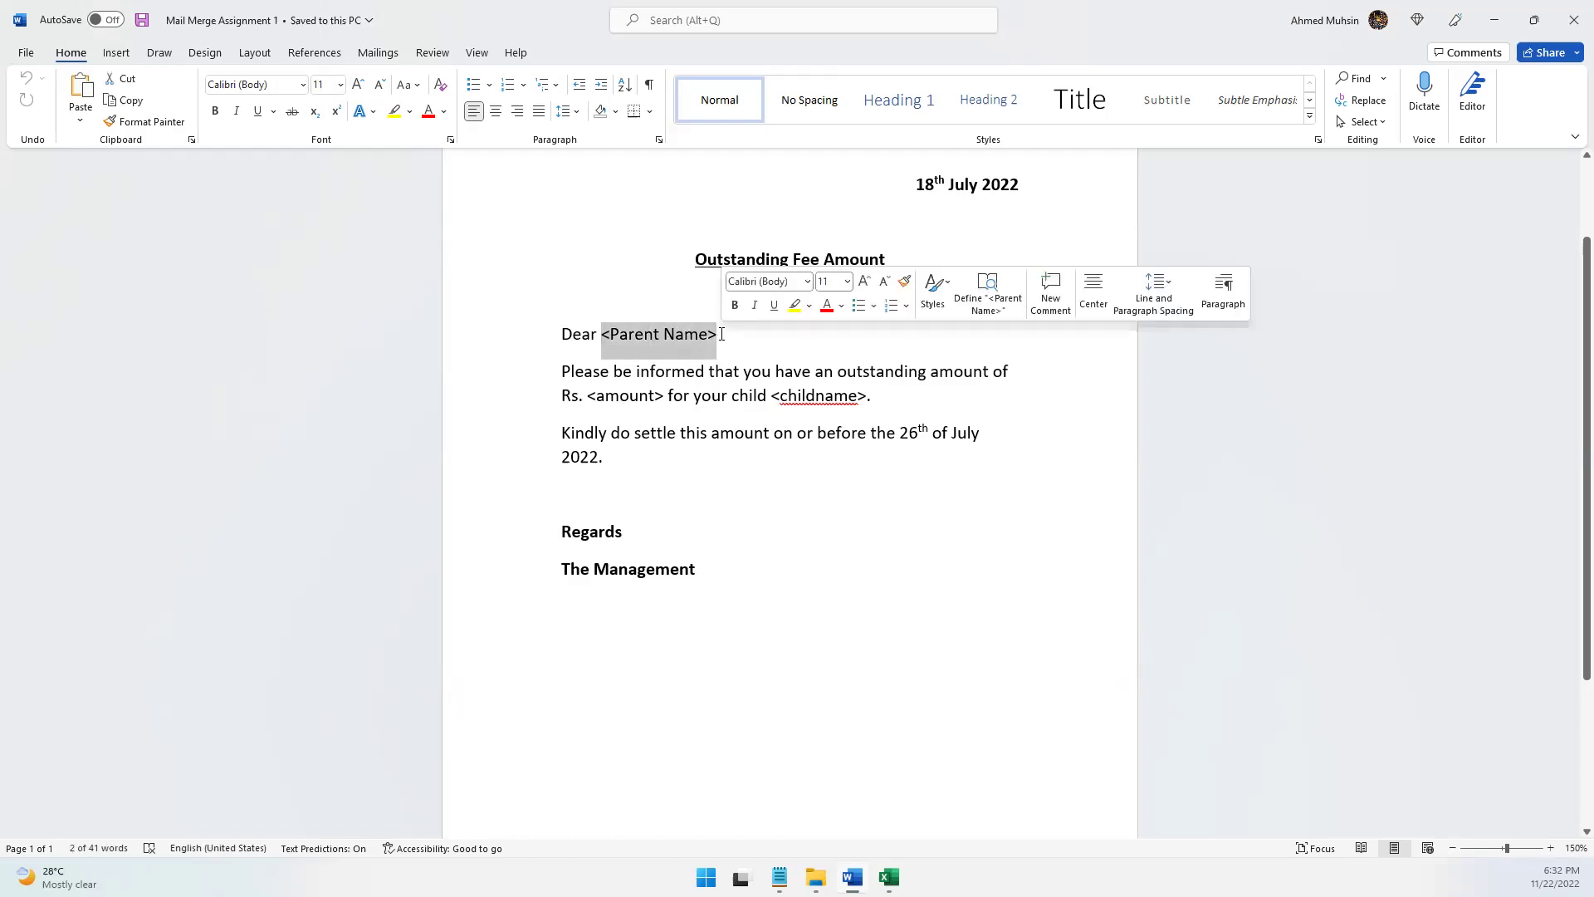
pyautogui.moveTo(596, 395); pyautogui.dragTo(653, 396)
pyautogui.moveTo(779, 395); pyautogui.dragTo(832, 392)
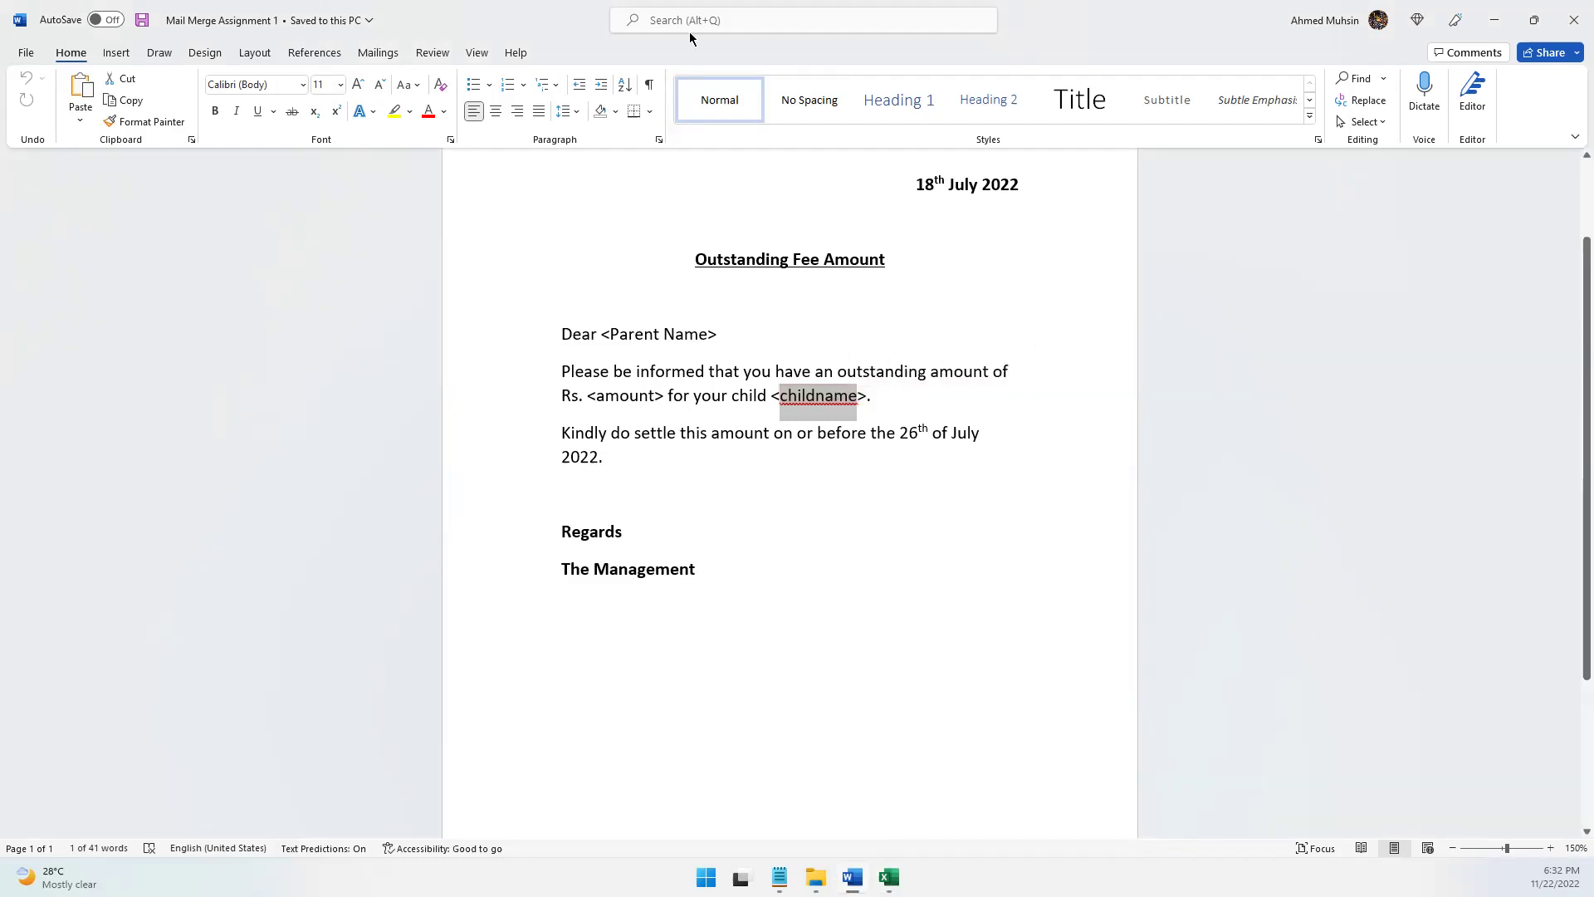
# - Review the document types offered for starting a mail merge, leaving the list without choosing one
pyautogui.click(382, 56)
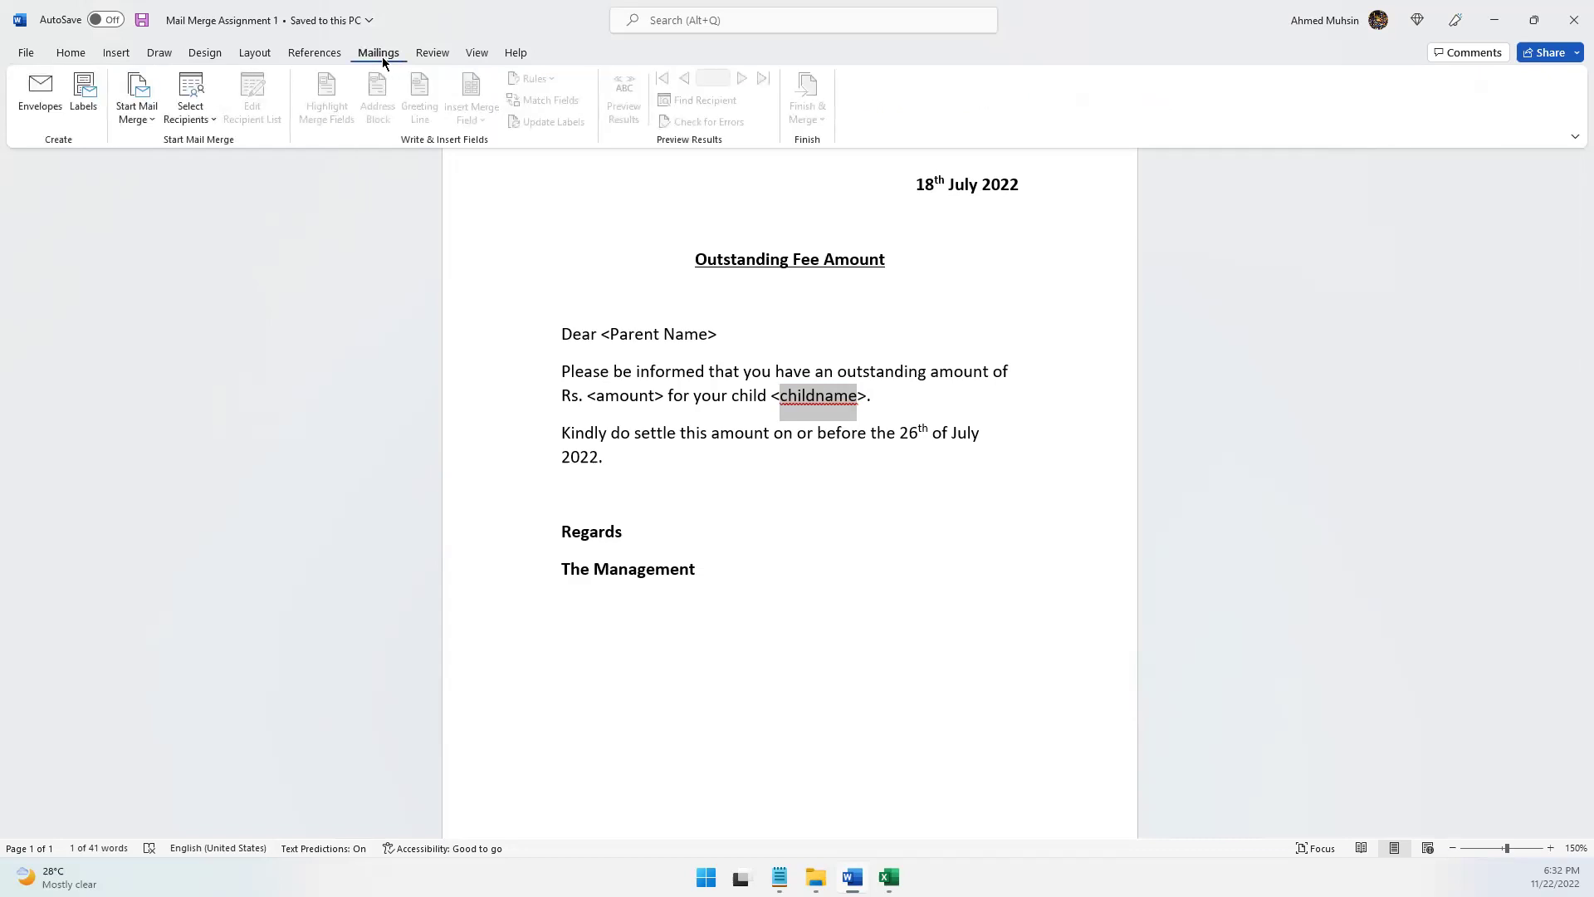
pyautogui.click(135, 120)
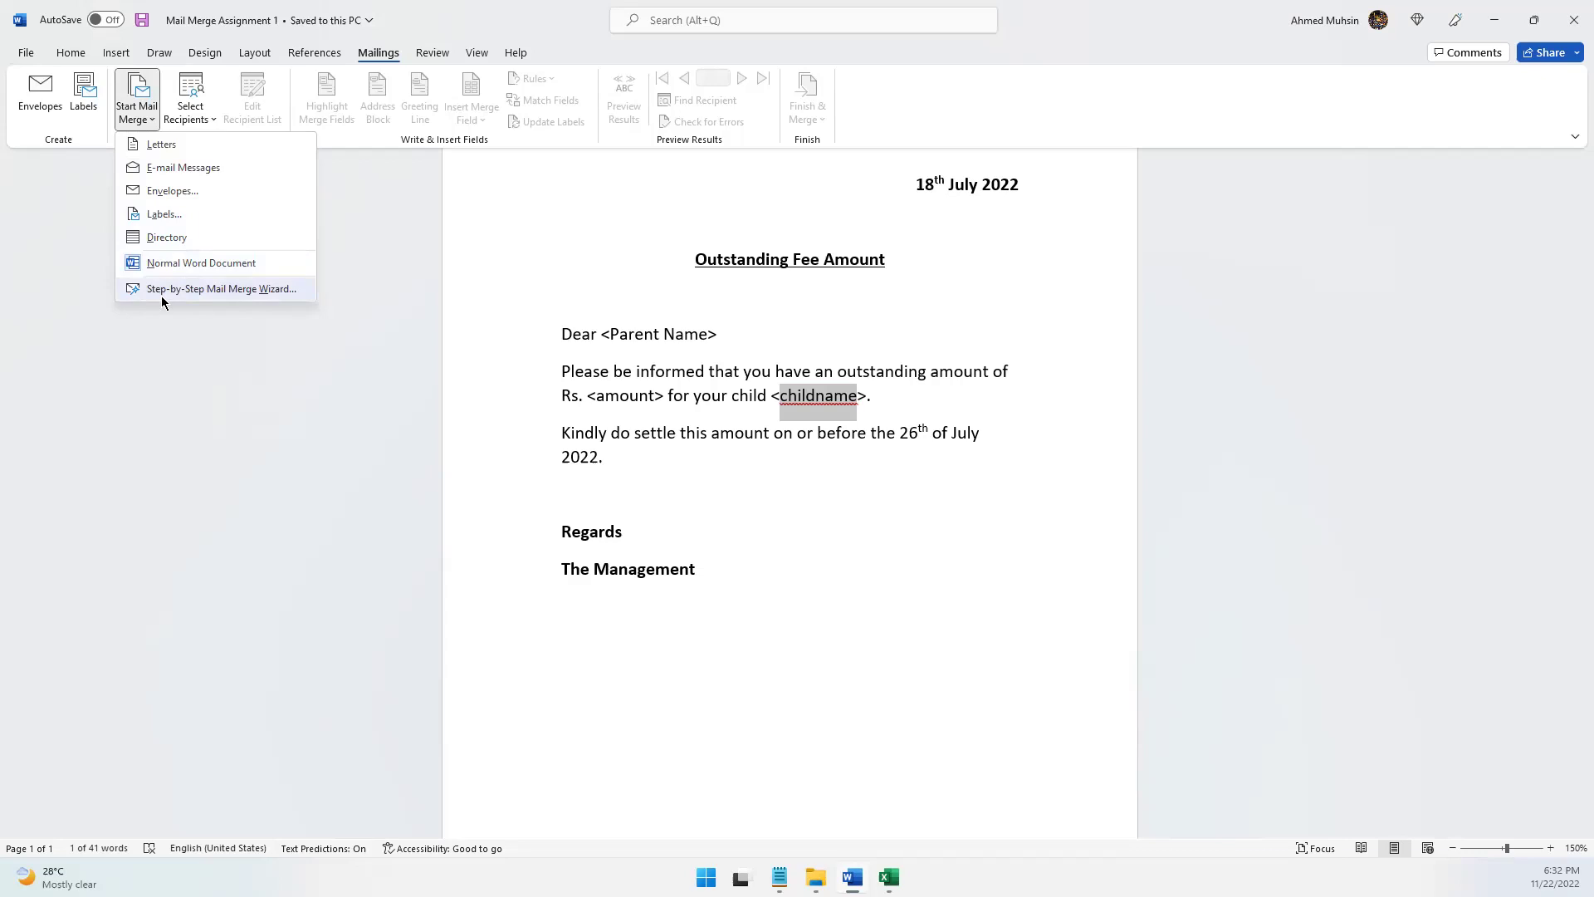
pyautogui.click(294, 409)
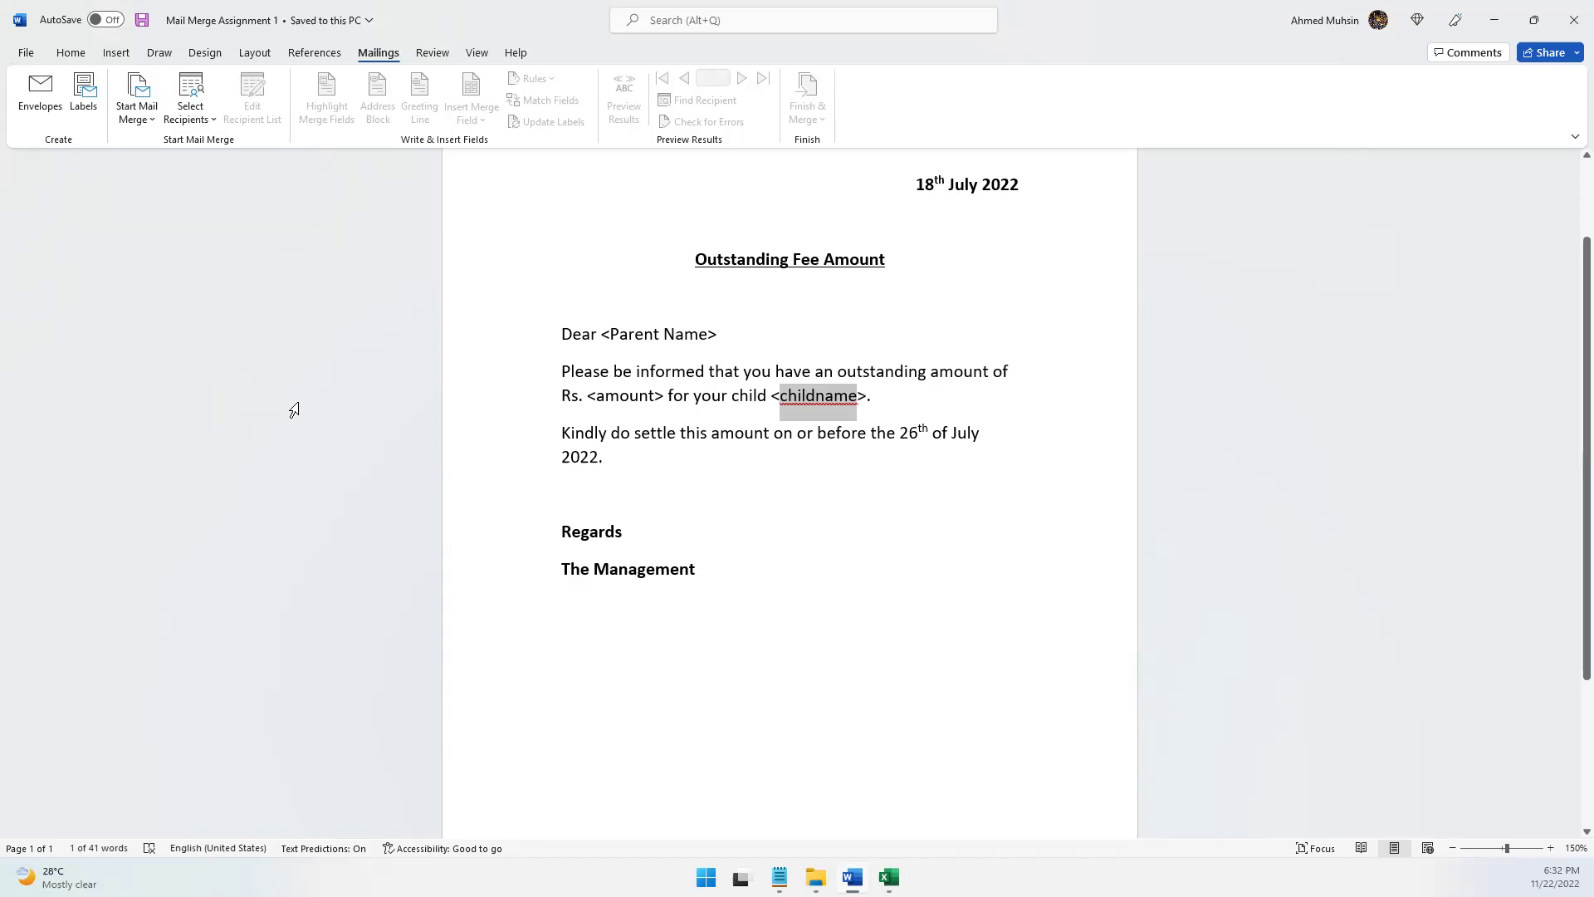
# - Review the recipient list sources offered for the mail merge and glance at the student records in the Excel contacts sheet
pyautogui.click(631, 307)
pyautogui.click(185, 122)
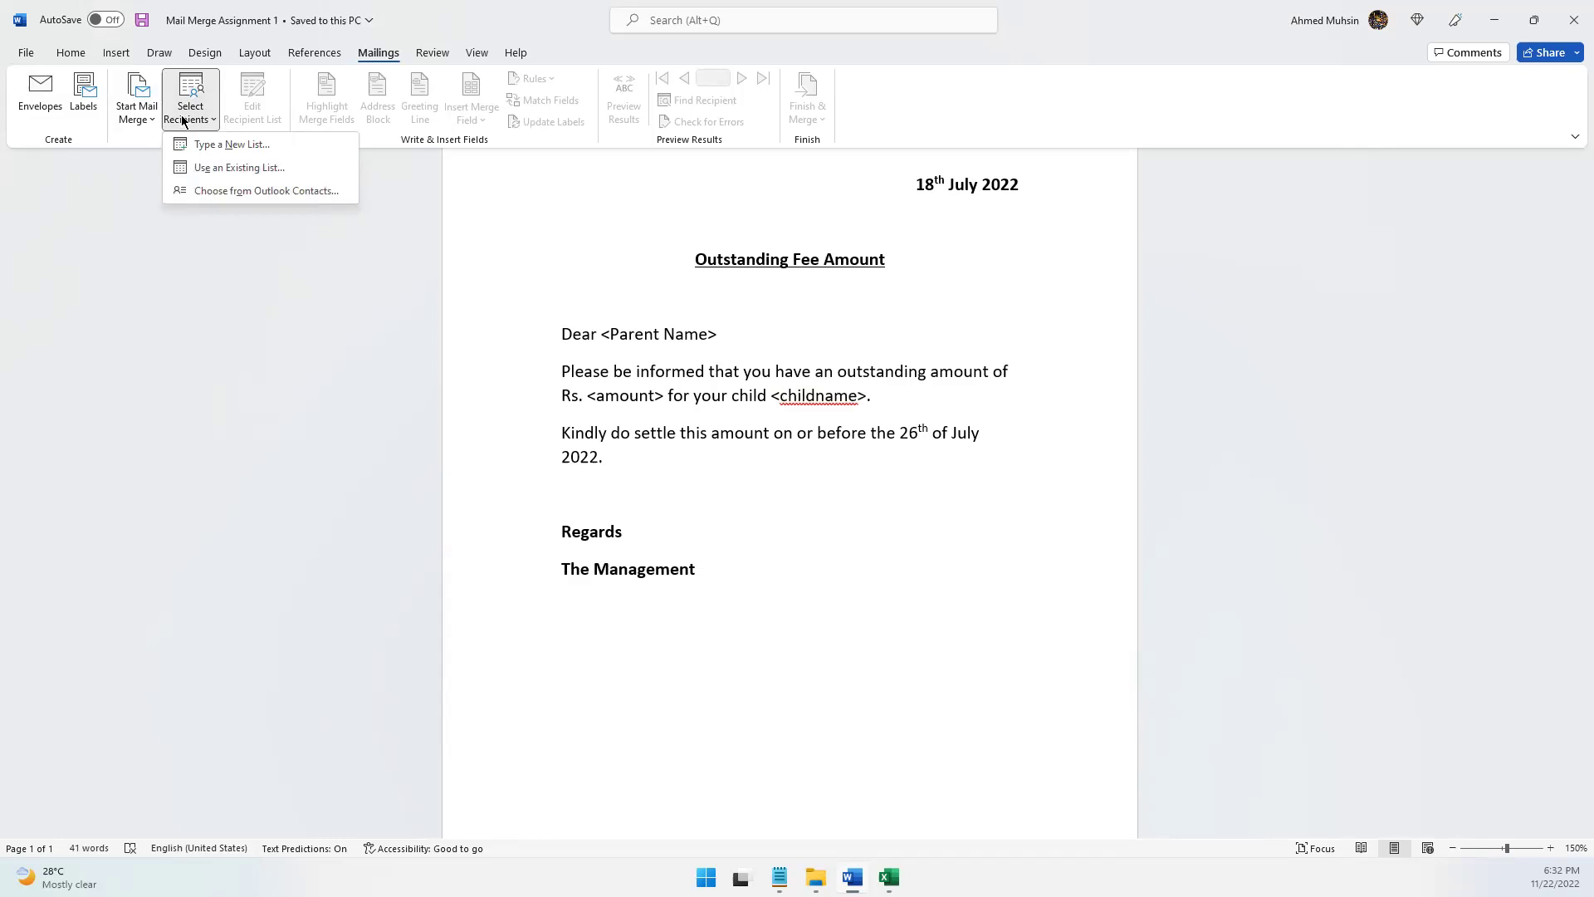
pyautogui.click(424, 413)
pyautogui.click(195, 118)
pyautogui.click(889, 877)
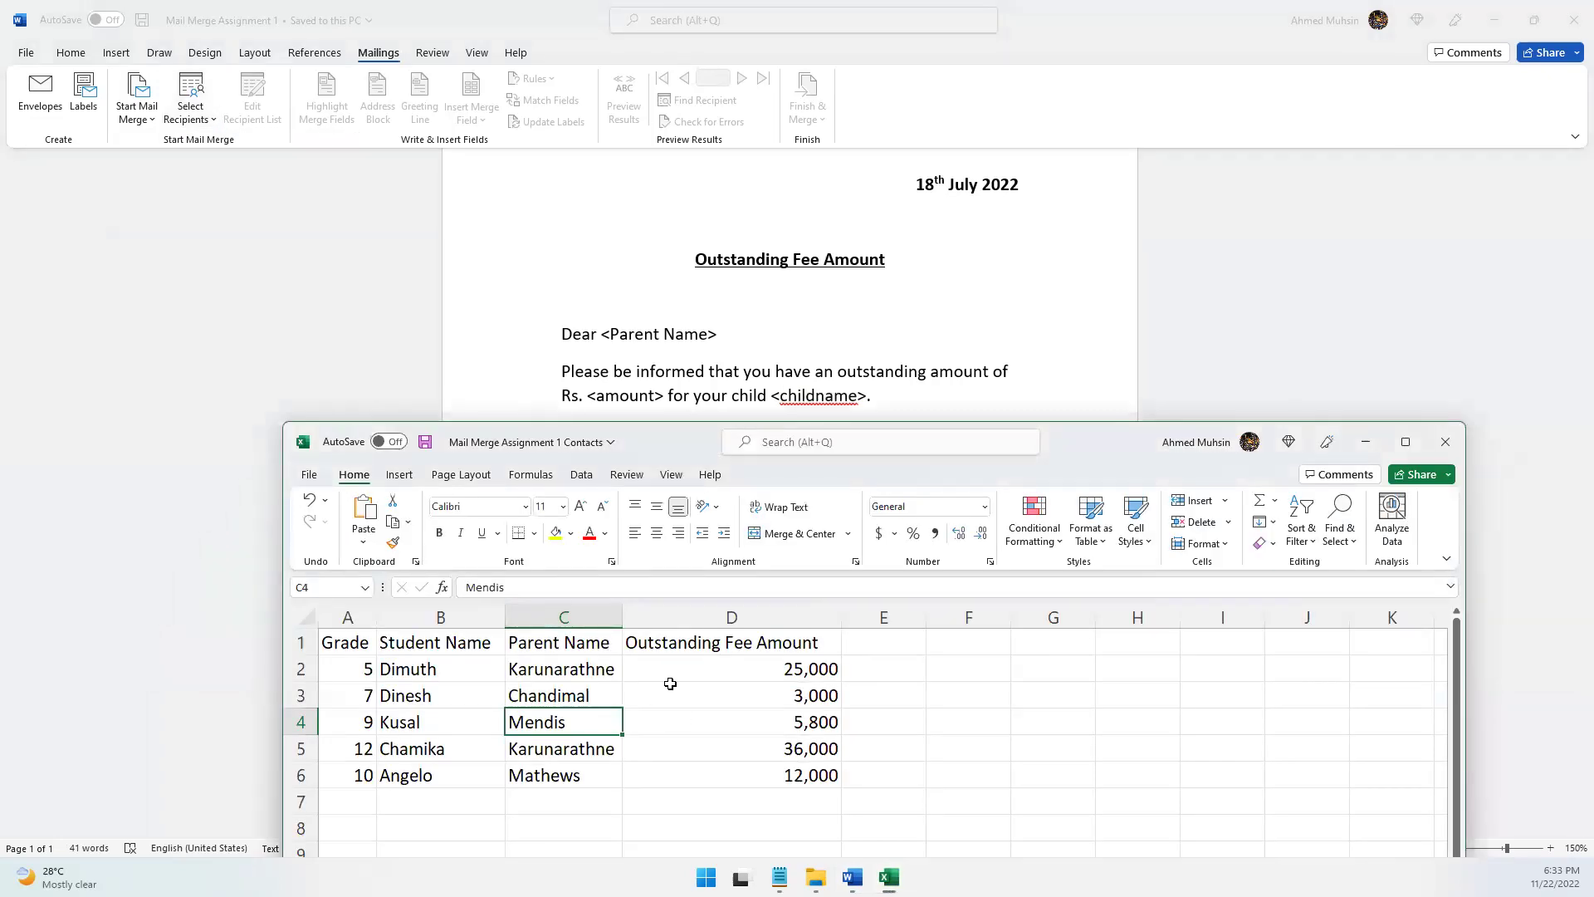
pyautogui.click(1365, 441)
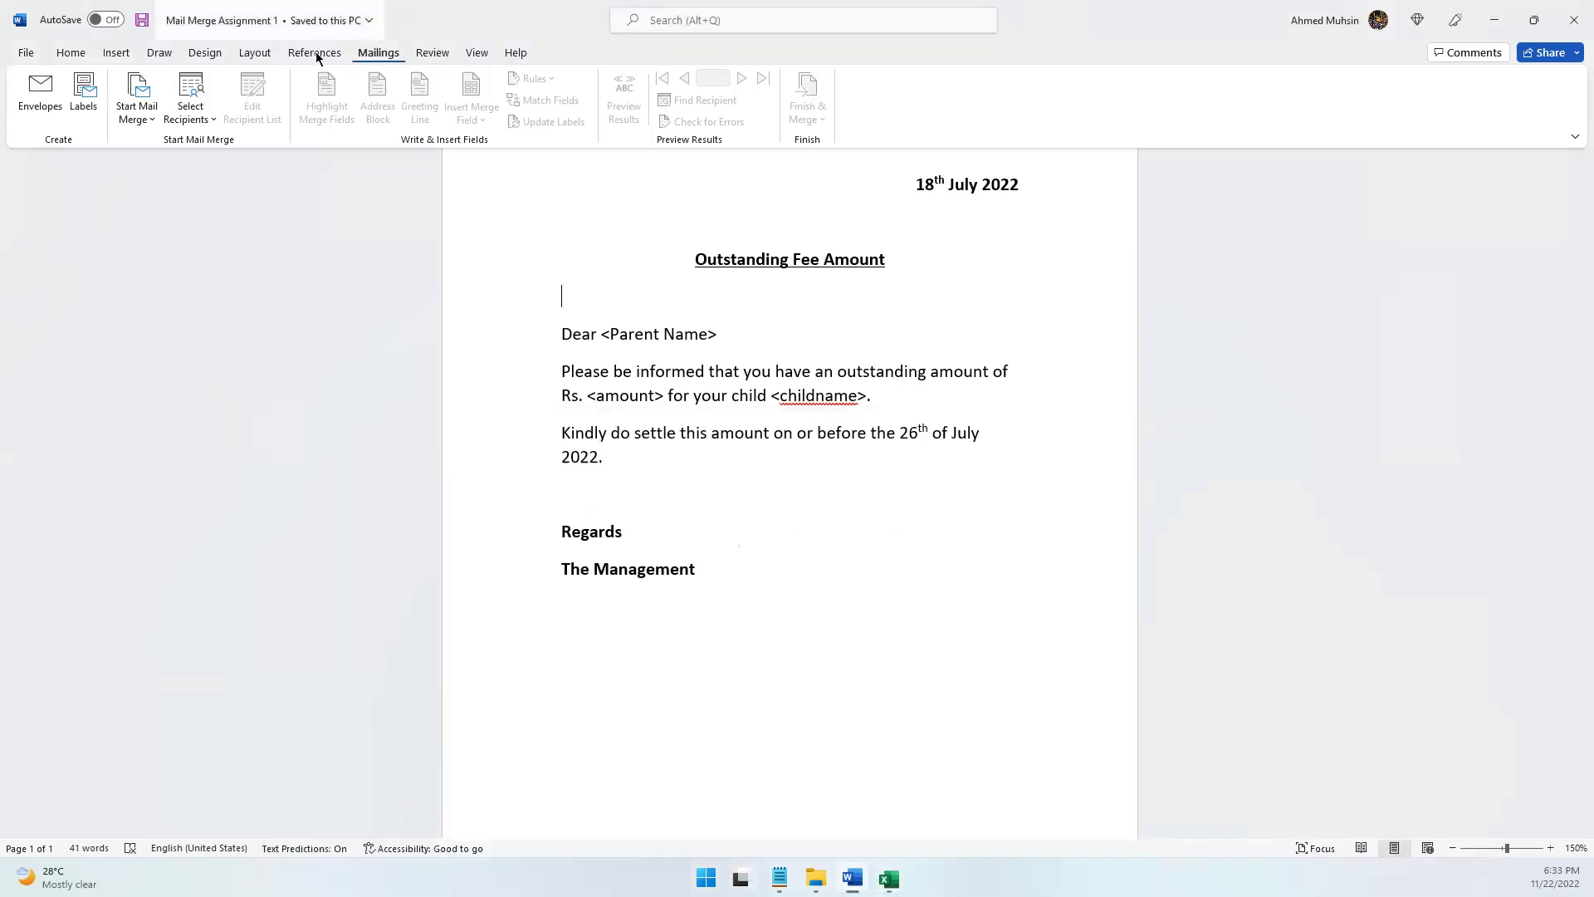
# - Use the existing workbook Mail Merge Assignment 1 Contacts from the Desktop's Mail Merge folder as the recipient list
pyautogui.click(191, 116)
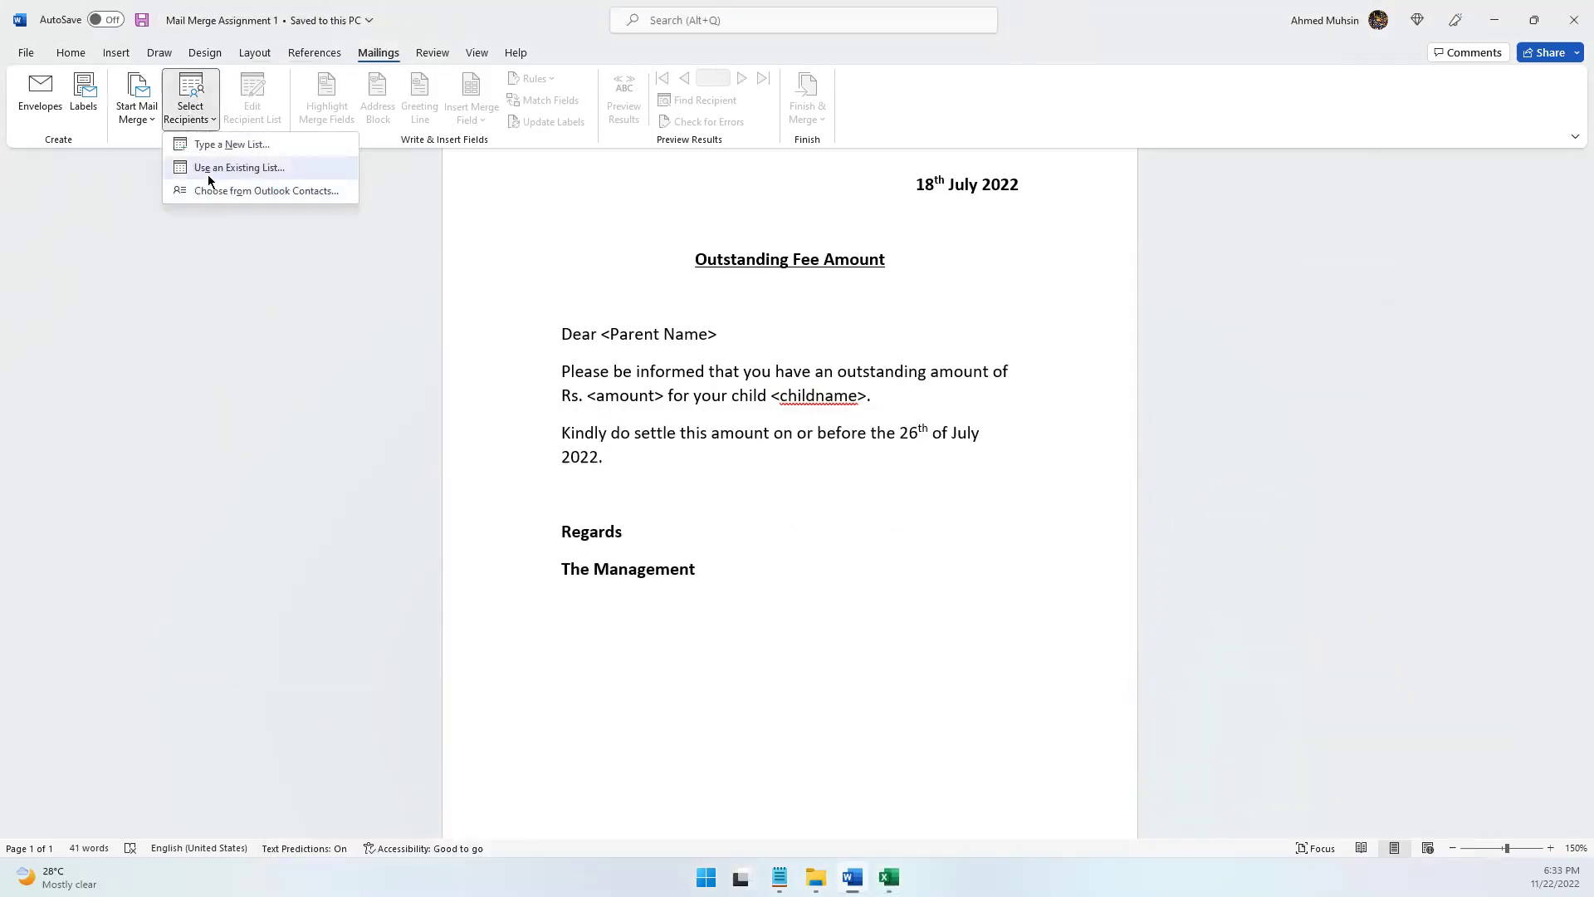
pyautogui.click(206, 174)
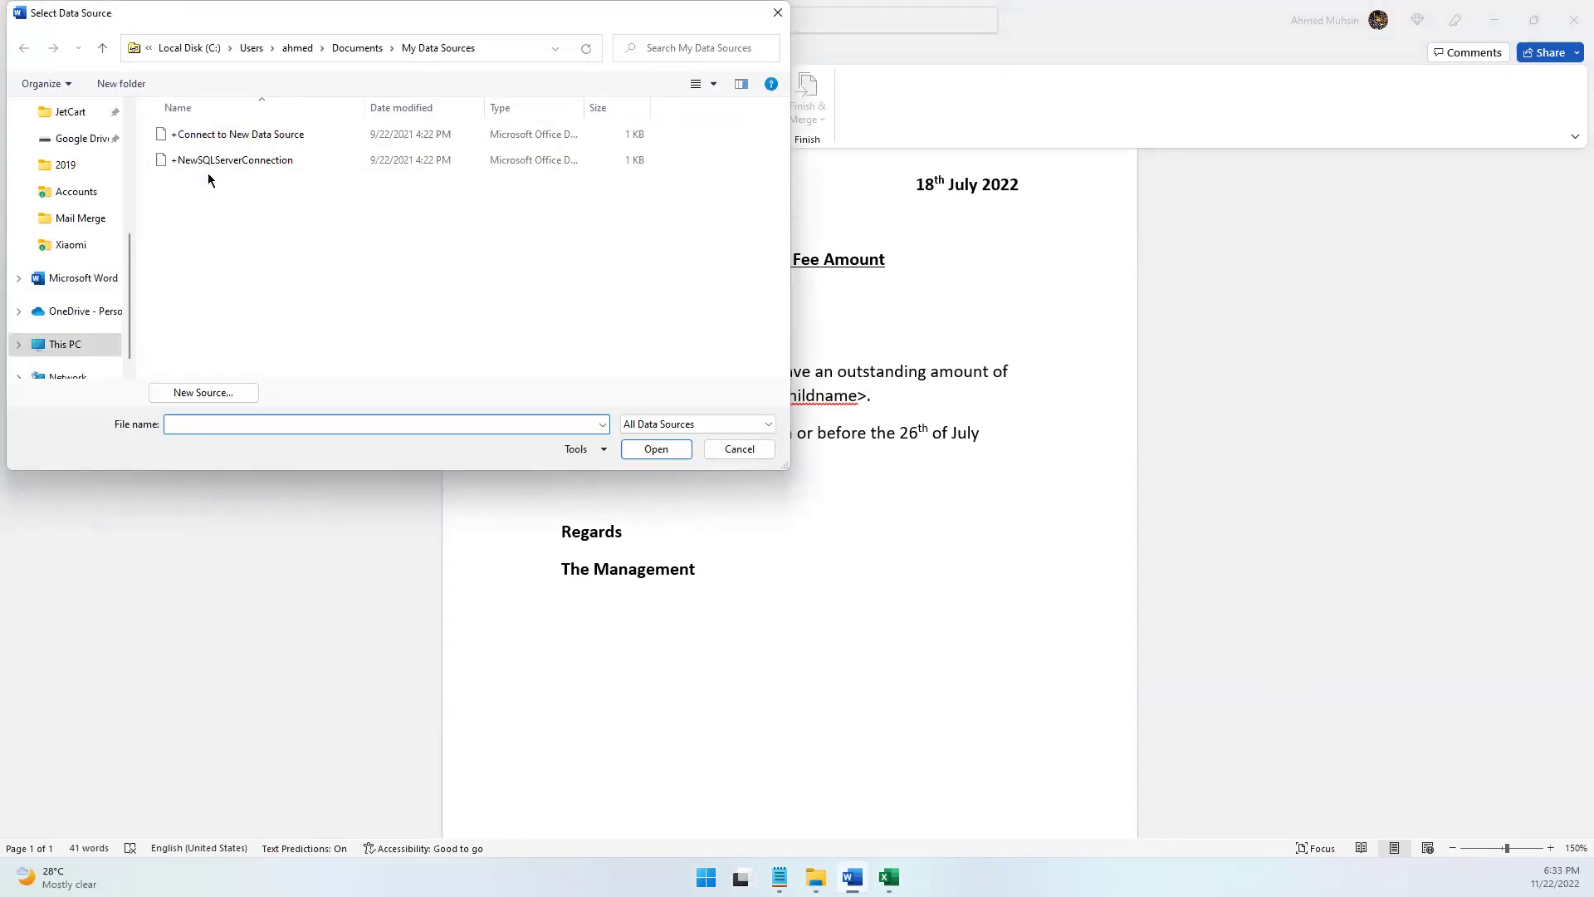
pyautogui.moveTo(129, 301); pyautogui.dragTo(127, 148)
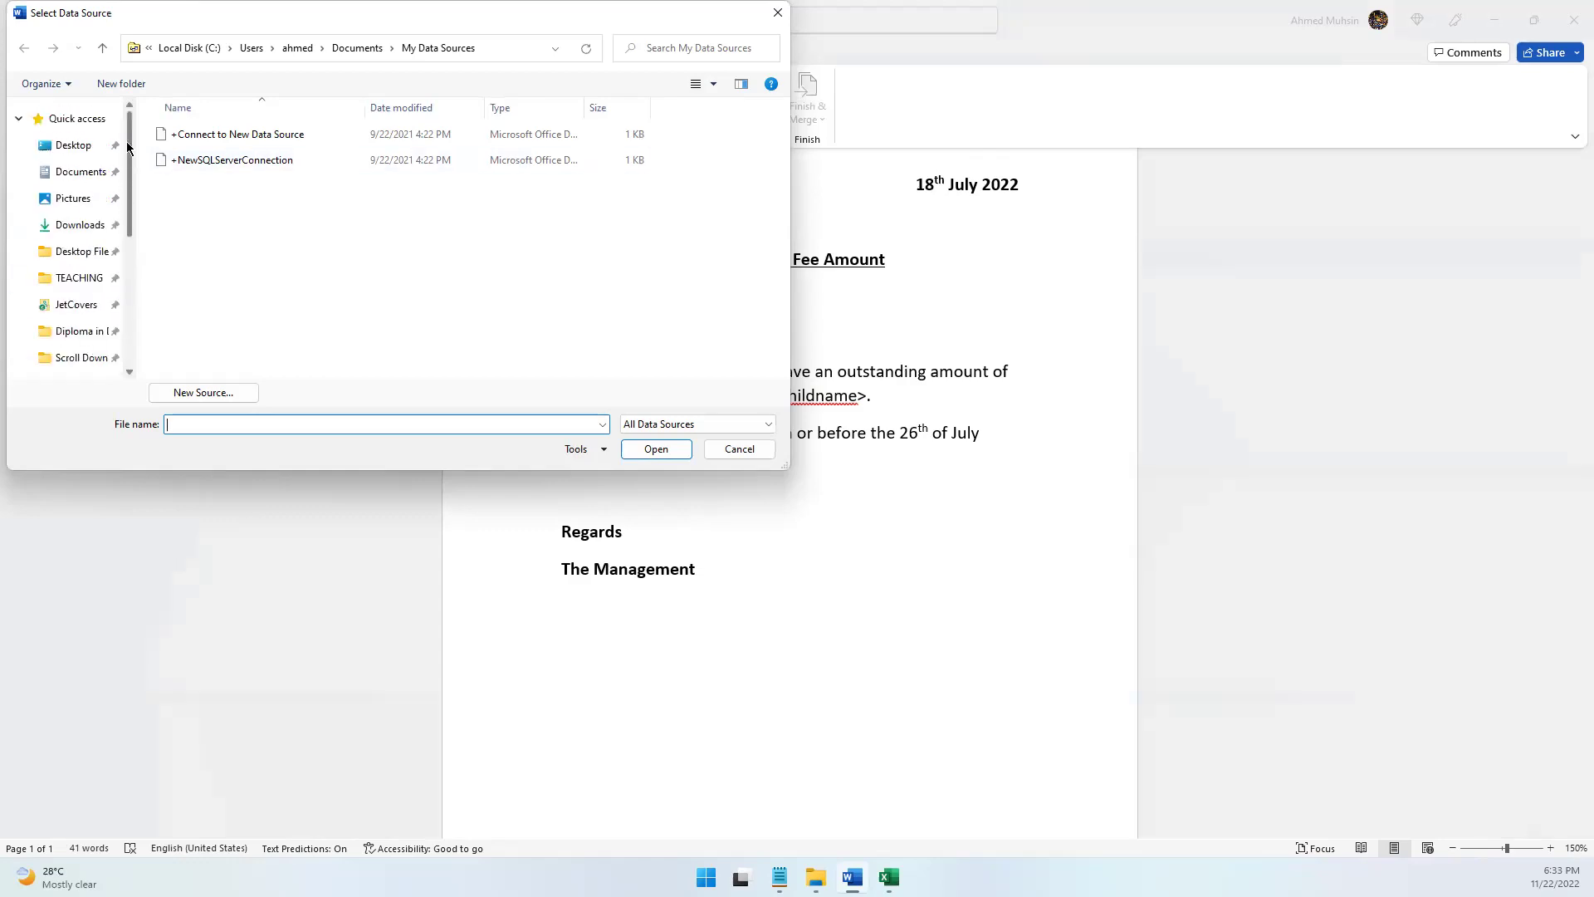
pyautogui.click(70, 146)
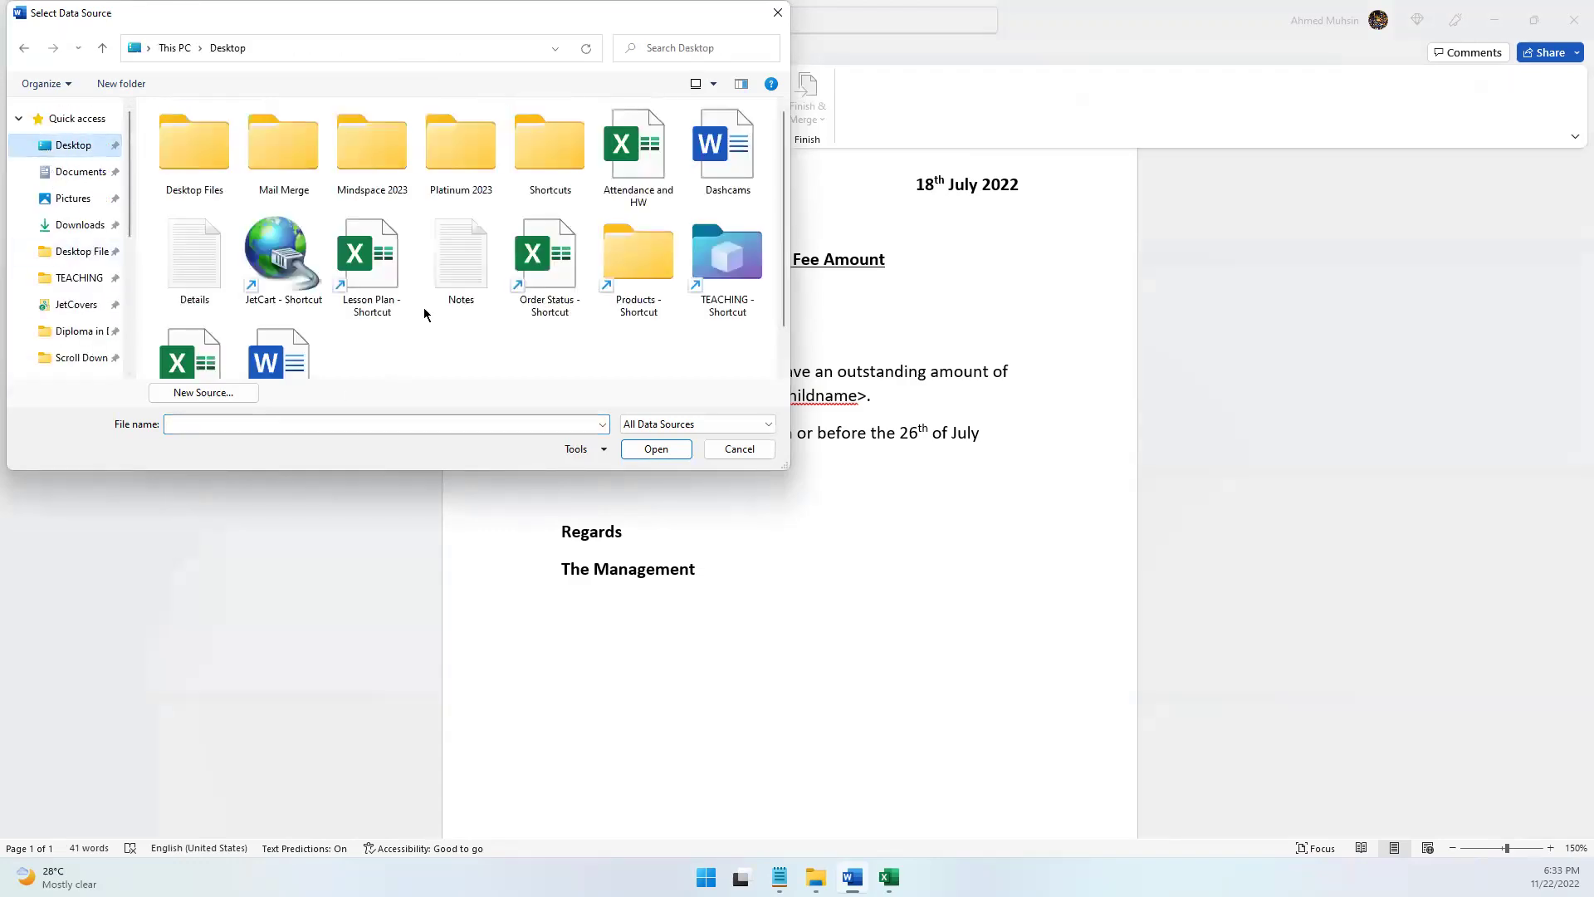
pyautogui.click(259, 183)
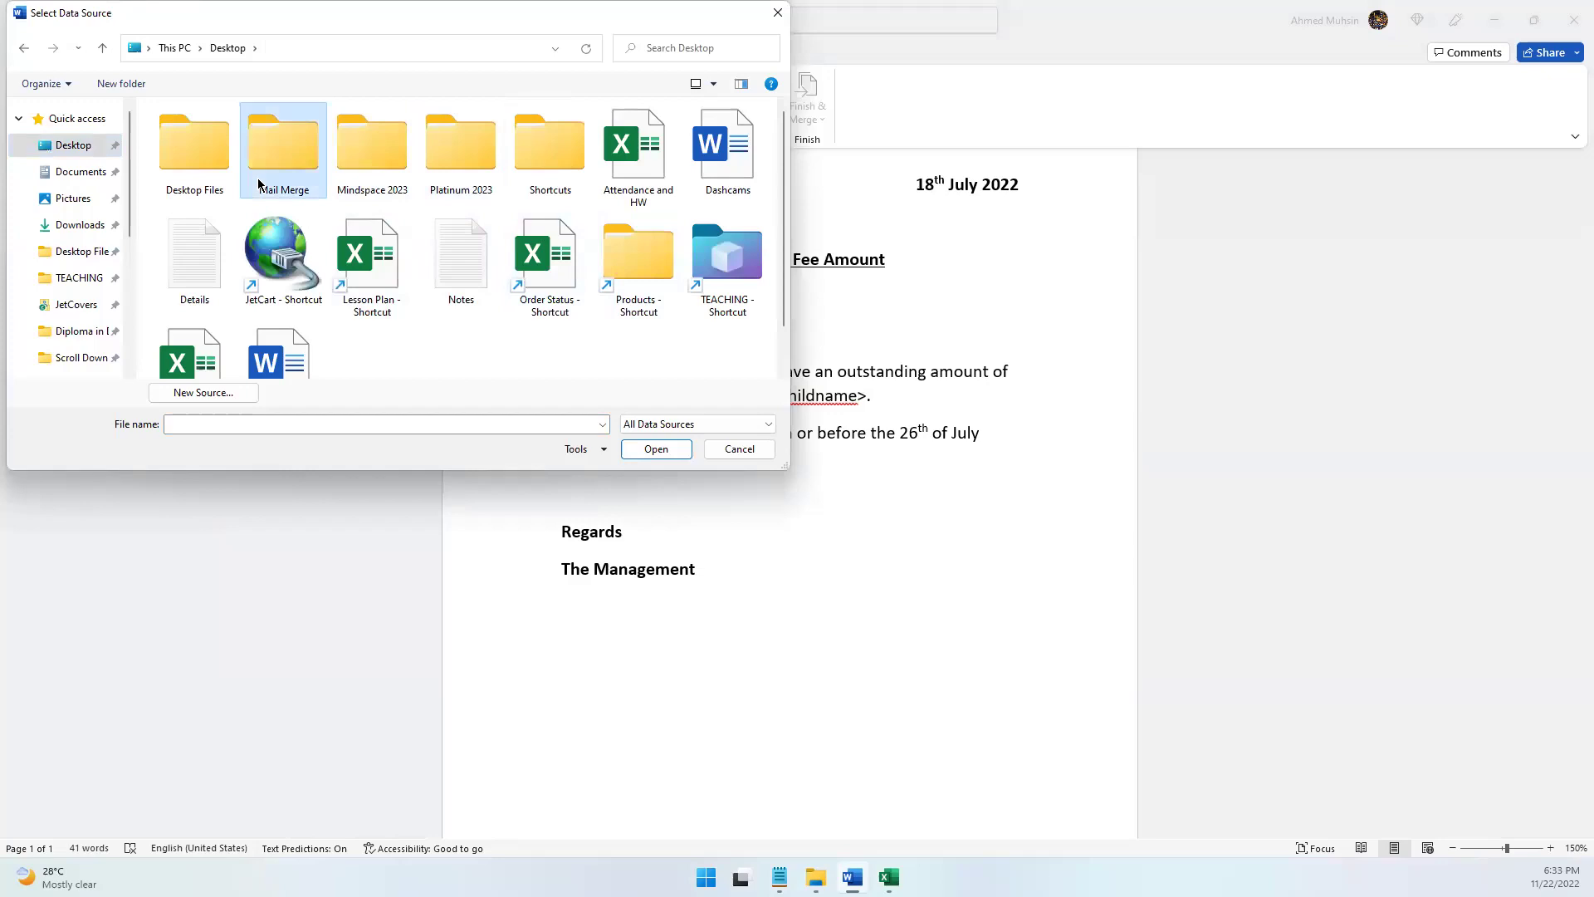
pyautogui.doubleClick(258, 184)
pyautogui.click(200, 143)
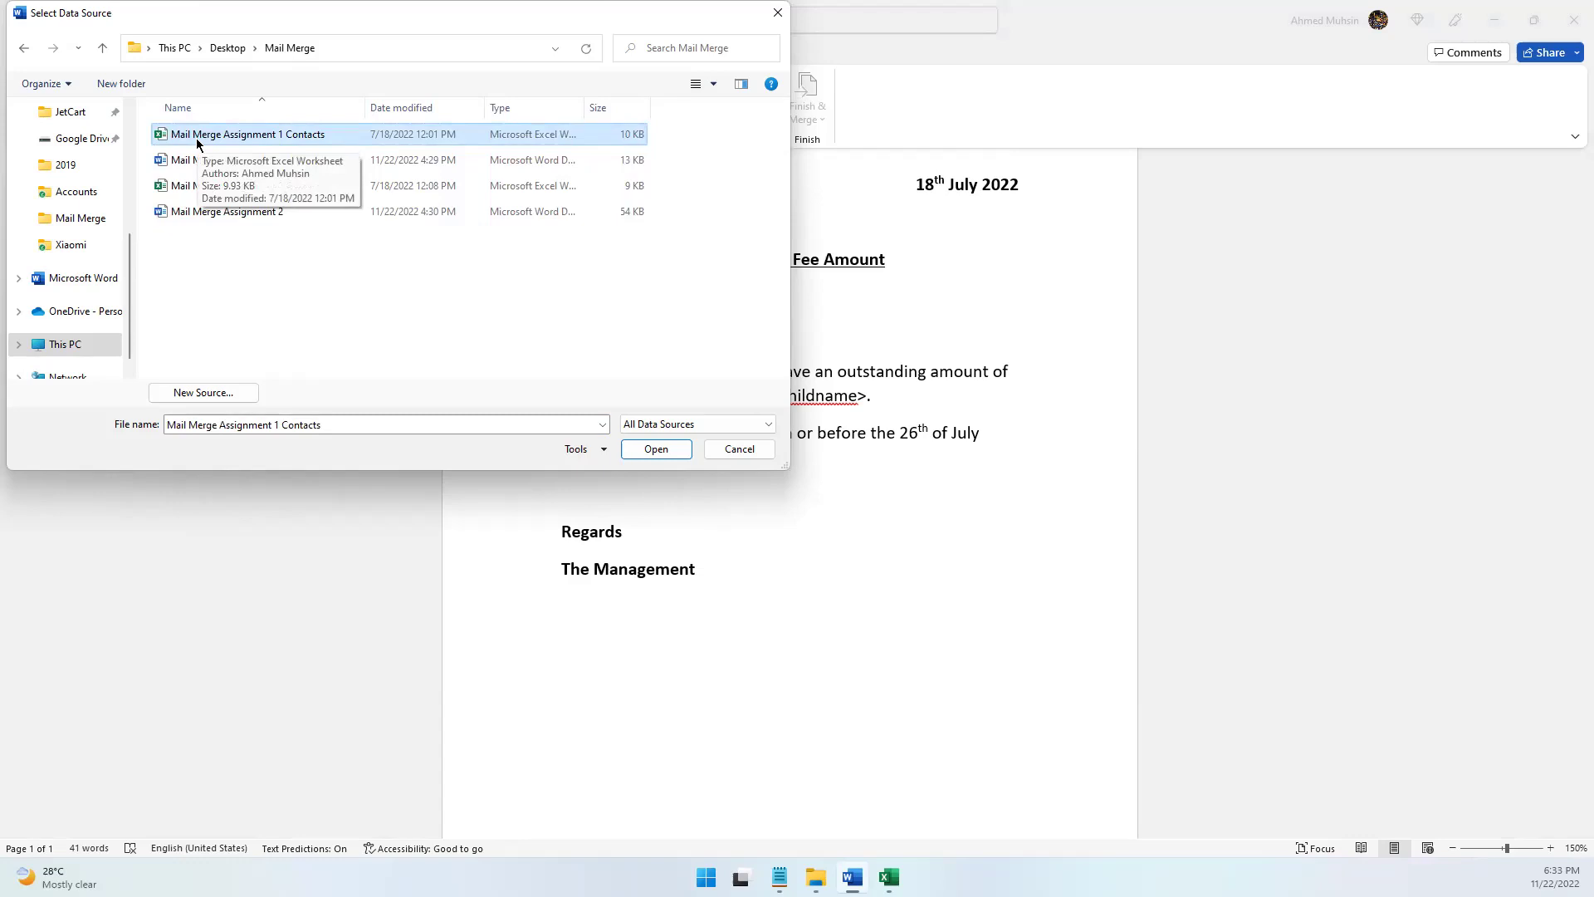
pyautogui.click(647, 453)
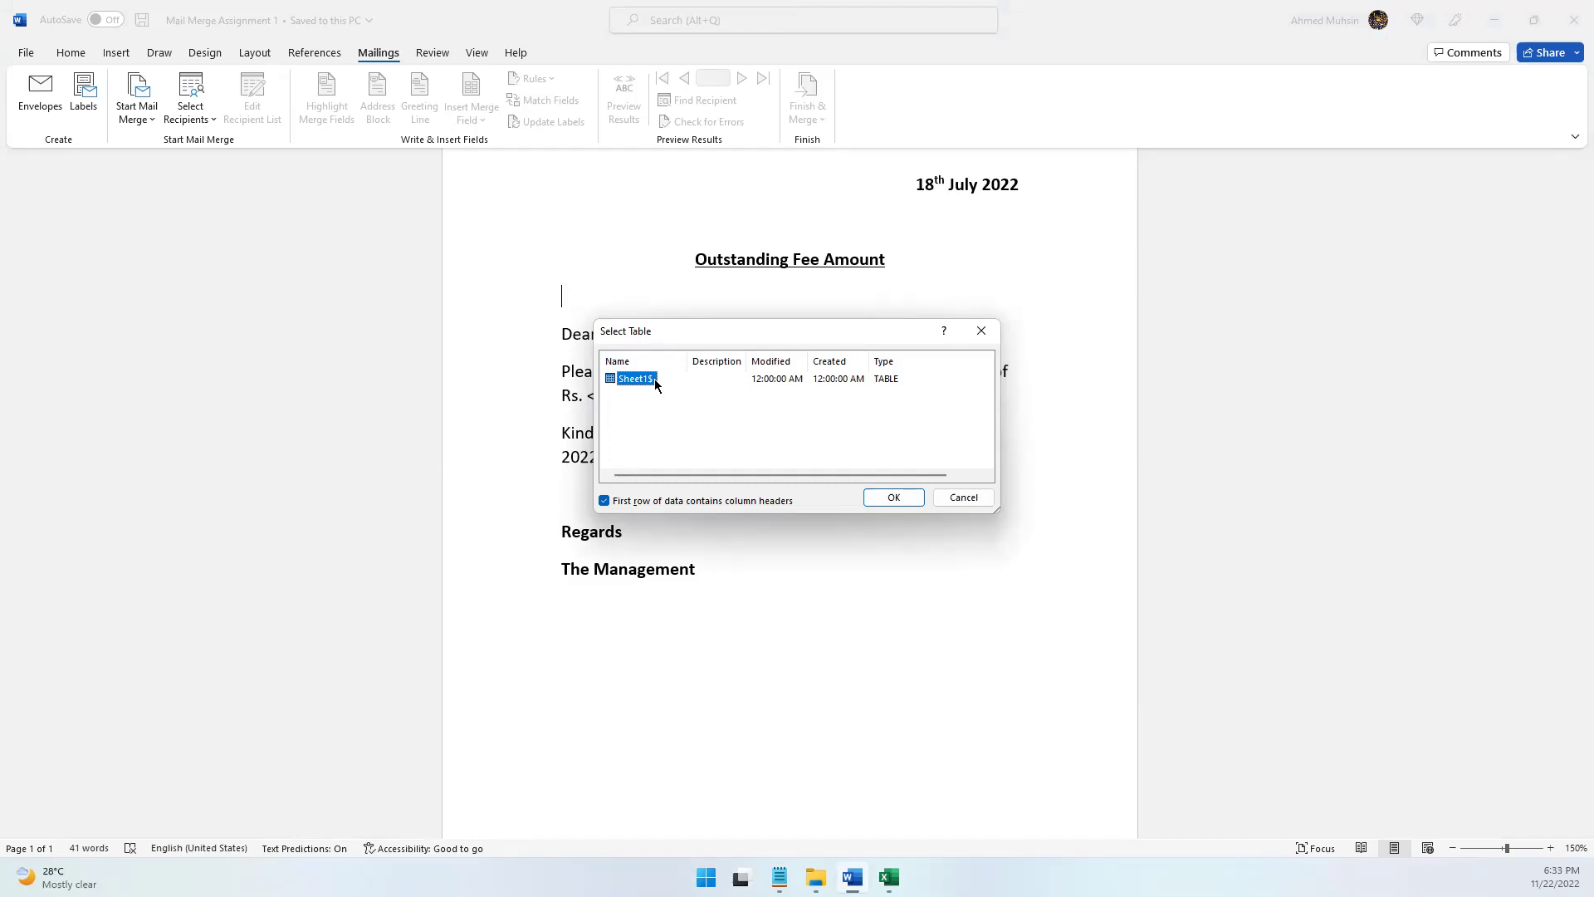
# - Switch to the Excel contacts sheet and examine the column headers in row 1, including Student Name, Parent Name and Outstanding Fee Amount
pyautogui.click(889, 876)
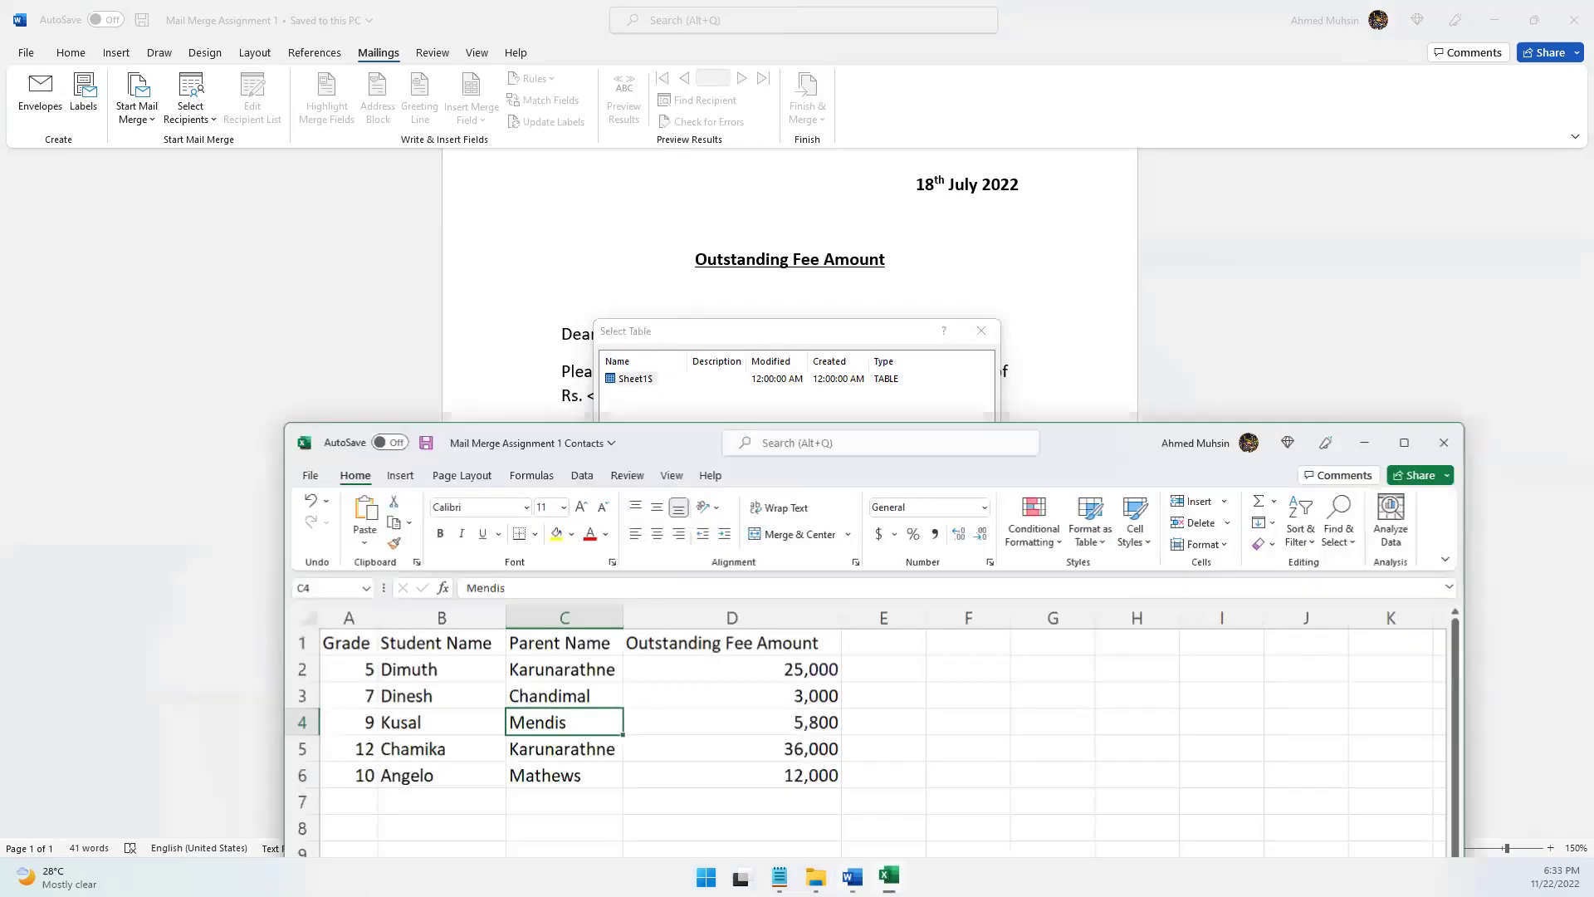
pyautogui.press('super+Up')
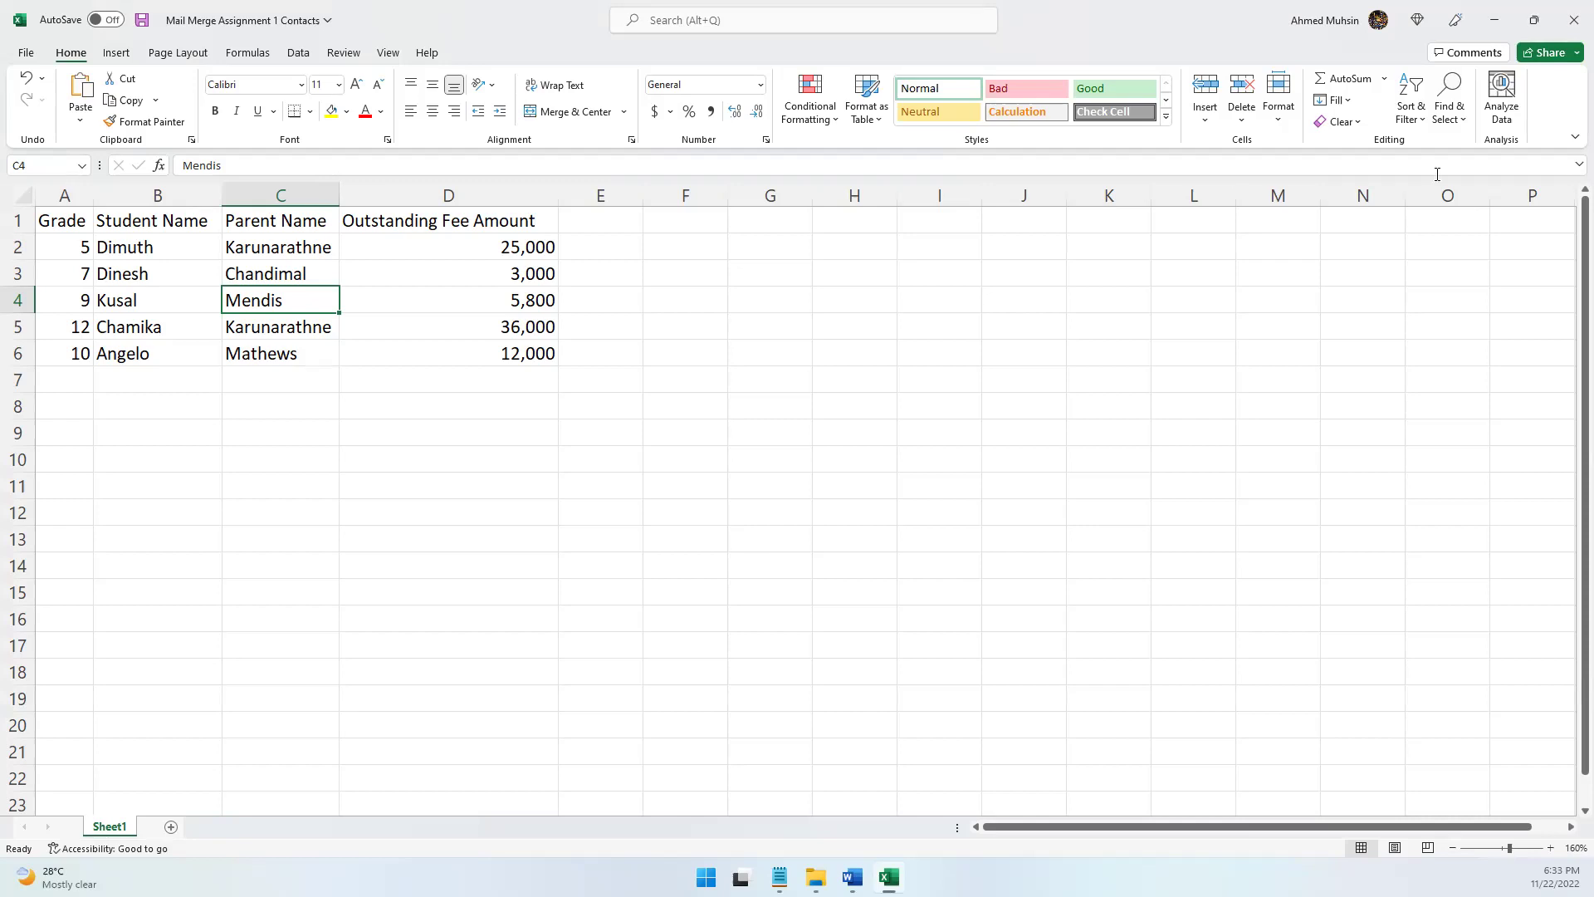
pyautogui.click(1533, 20)
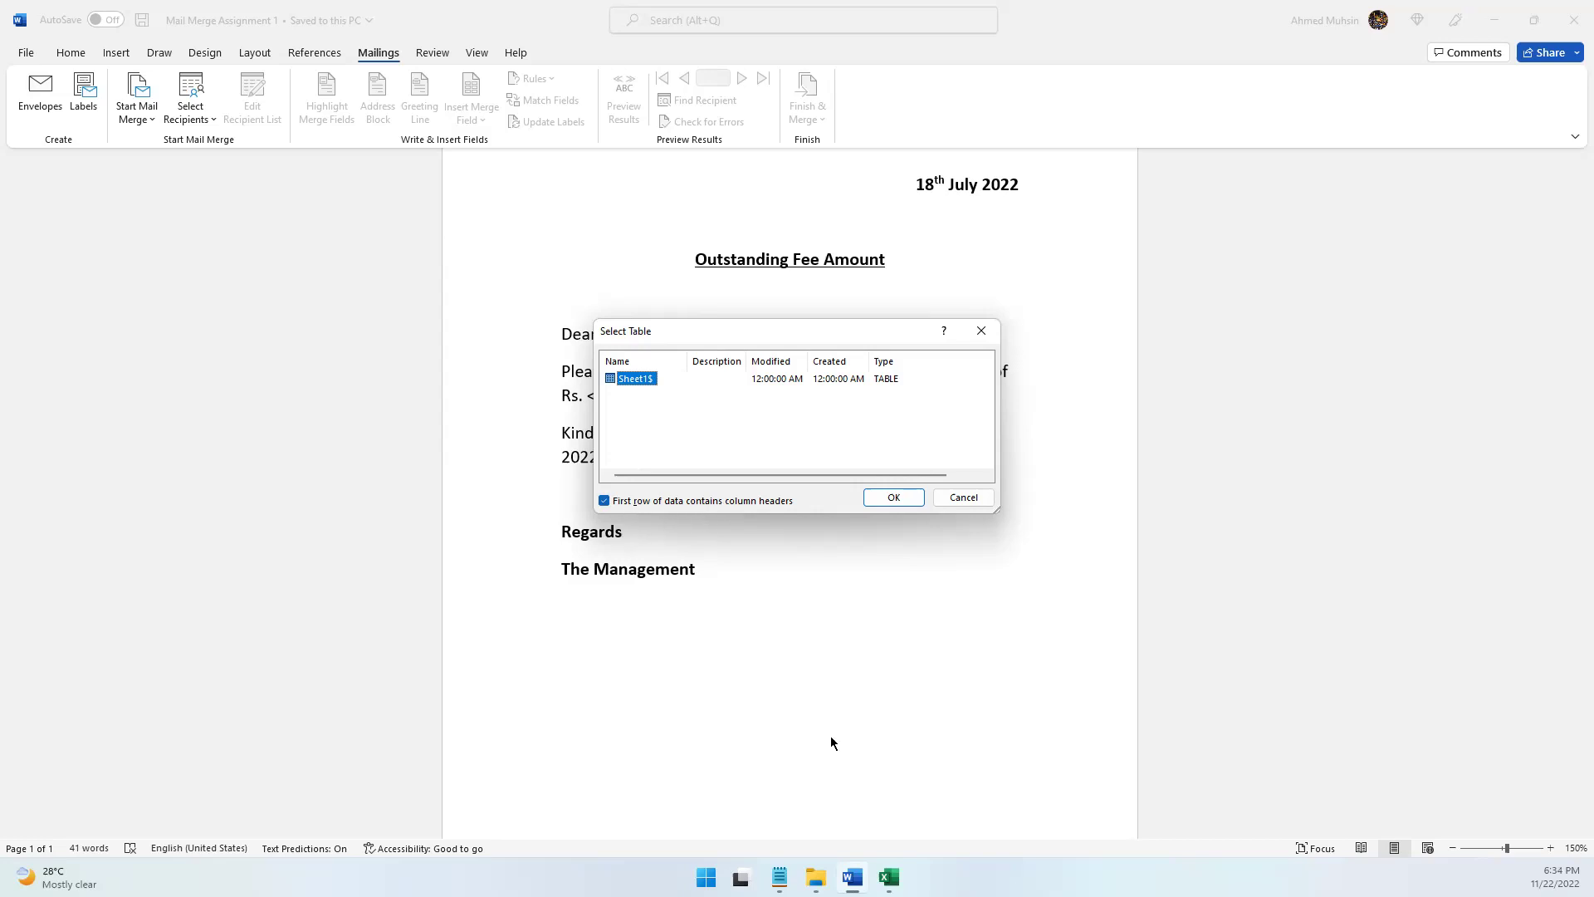
pyautogui.click(889, 877)
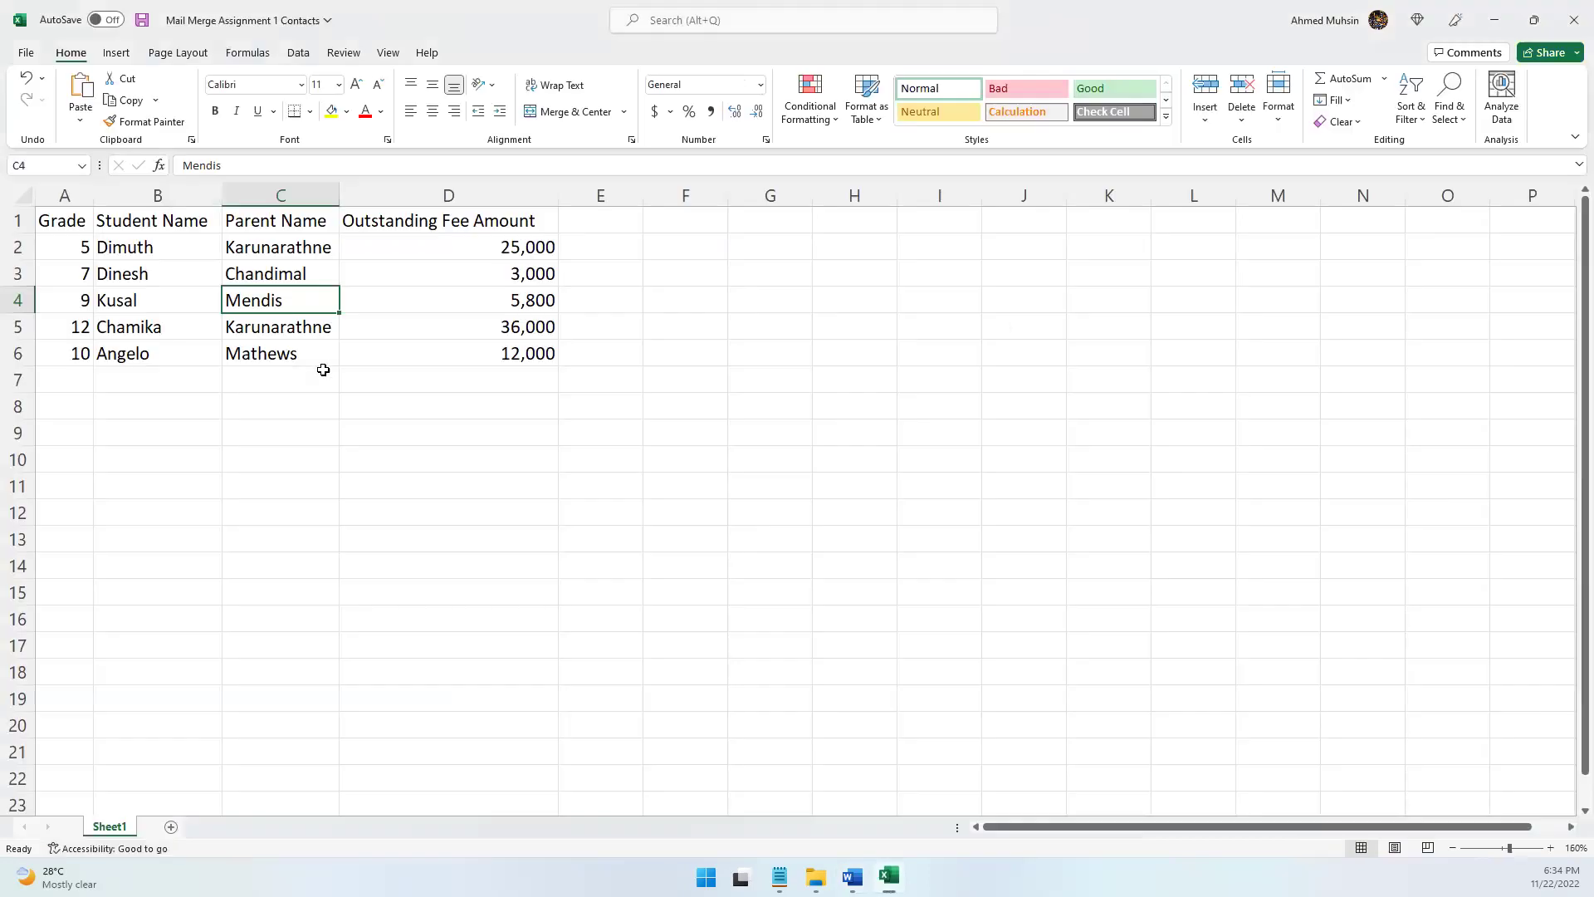
pyautogui.click(17, 220)
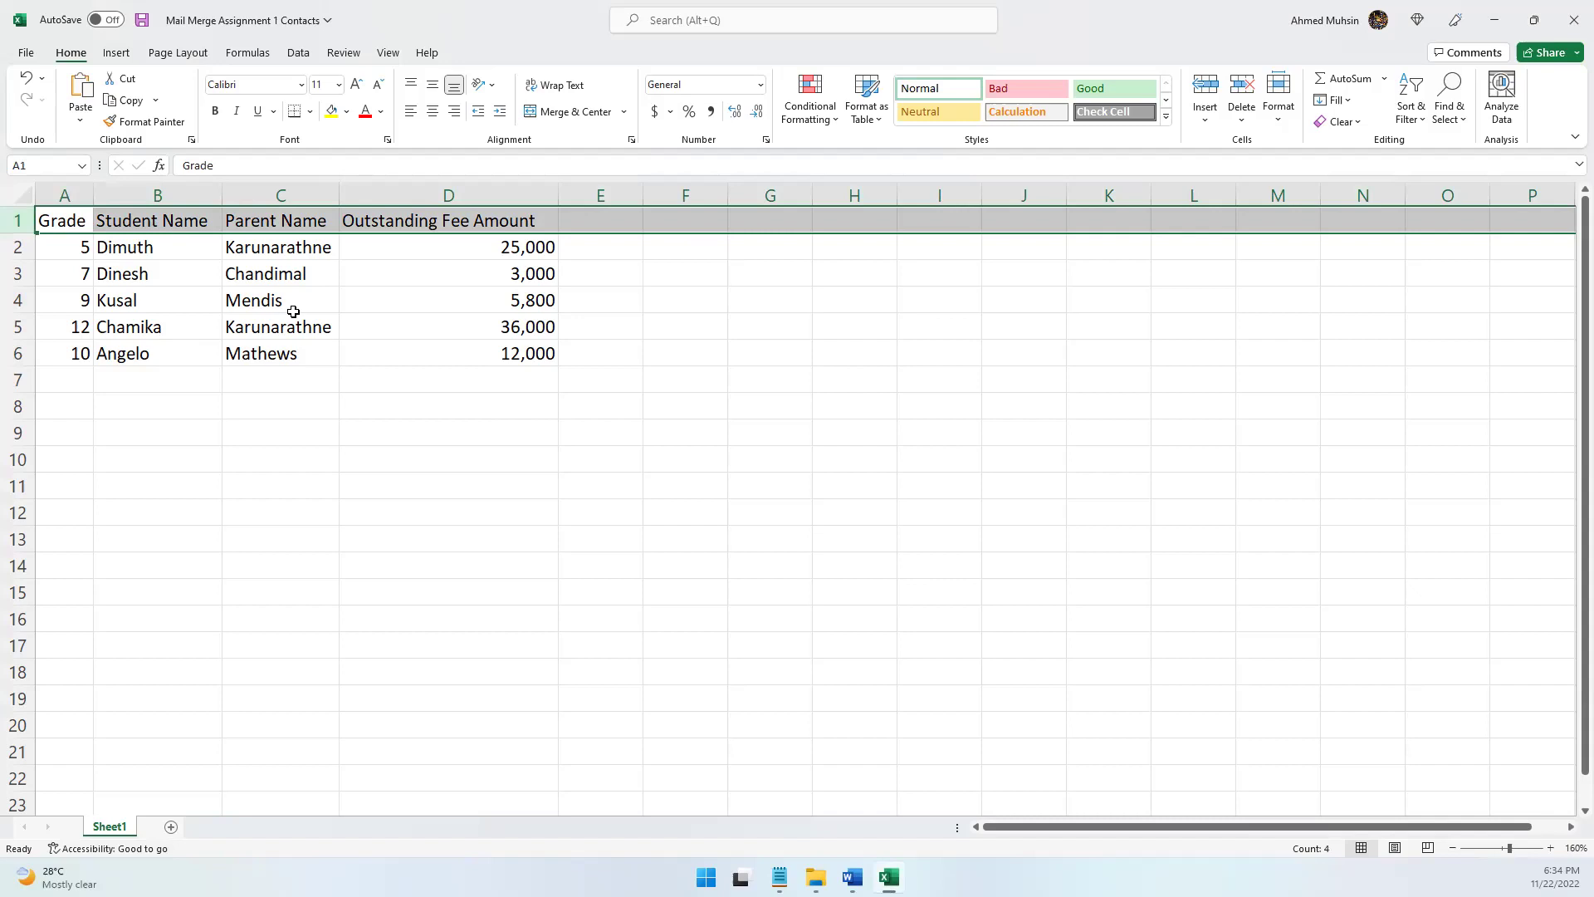
pyautogui.click(184, 225)
pyautogui.click(278, 226)
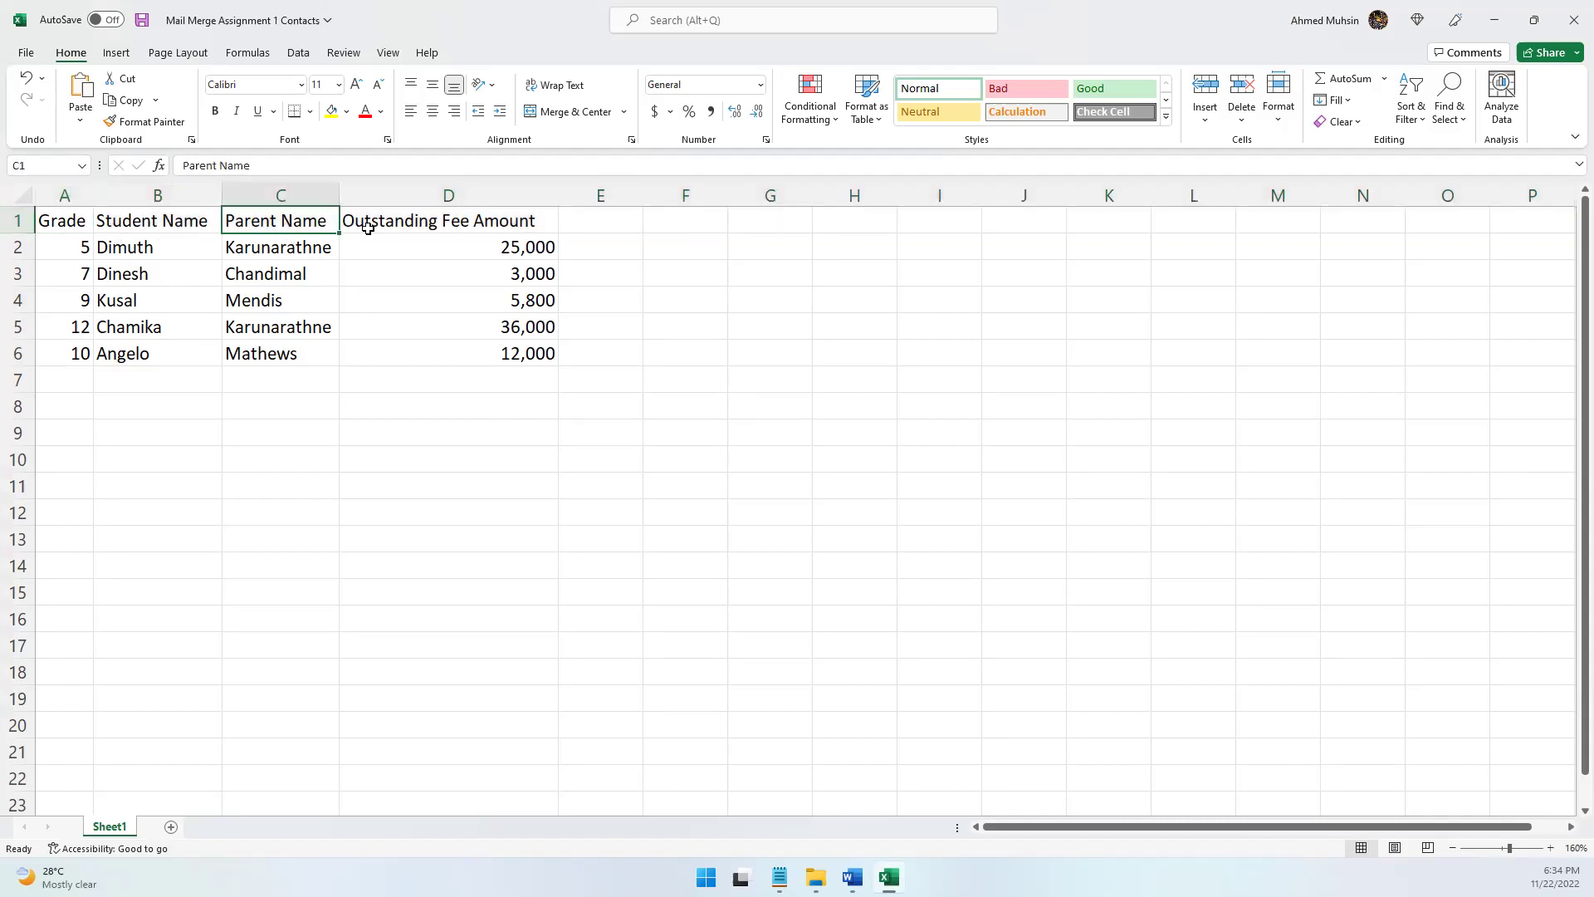
pyautogui.click(408, 227)
pyautogui.click(21, 221)
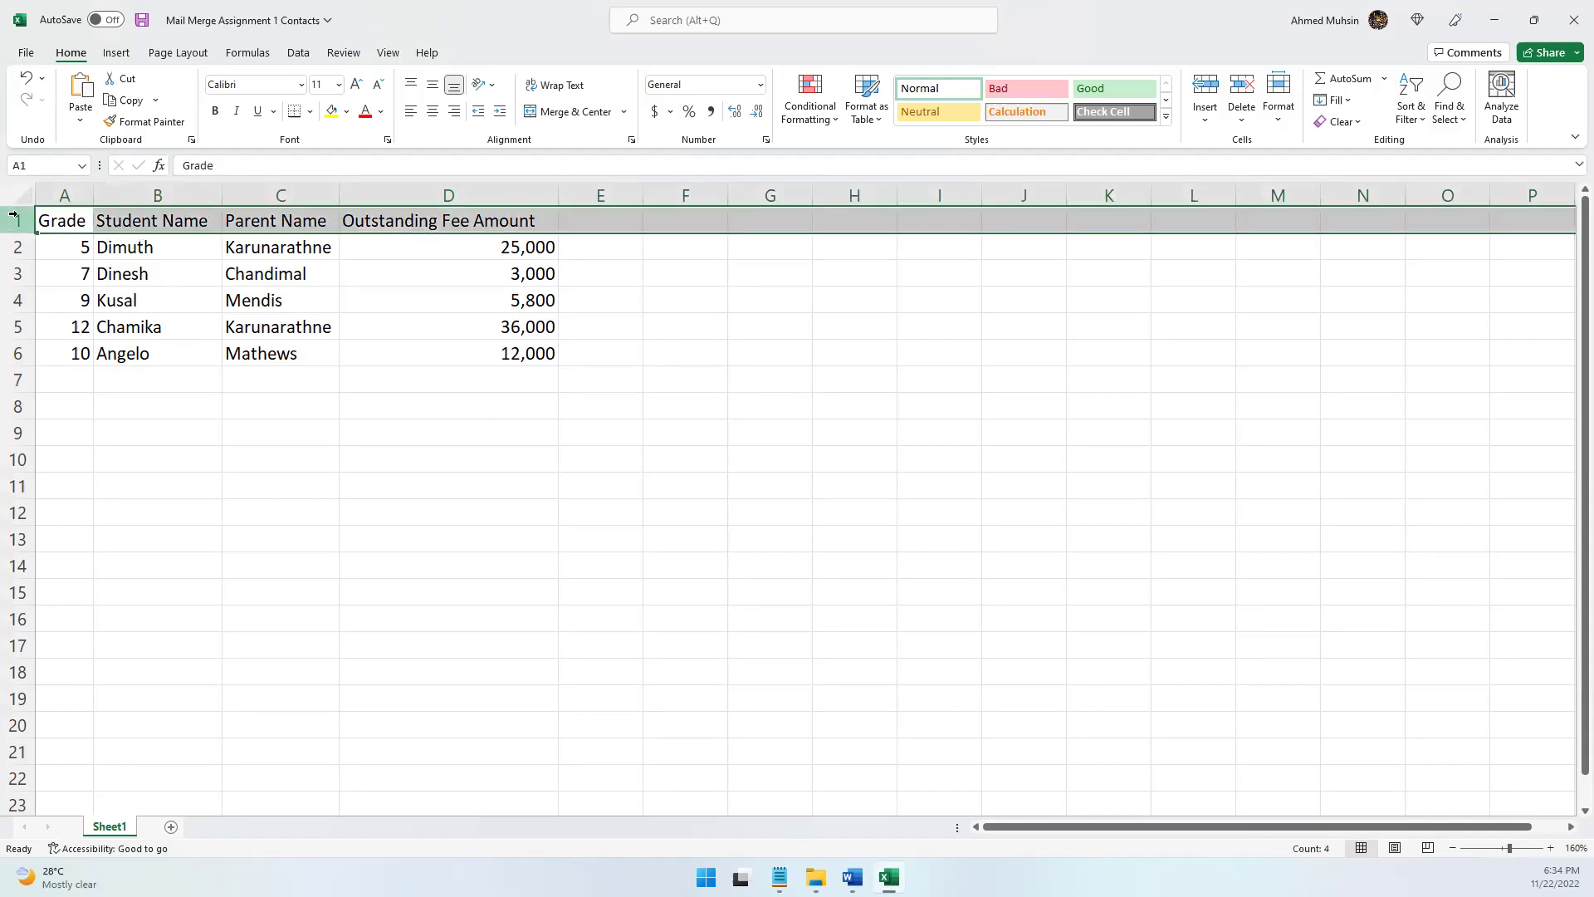
# - Return to the Word letter and accept the Sheet1$ table with its first row of data as column headers
pyautogui.click(1494, 20)
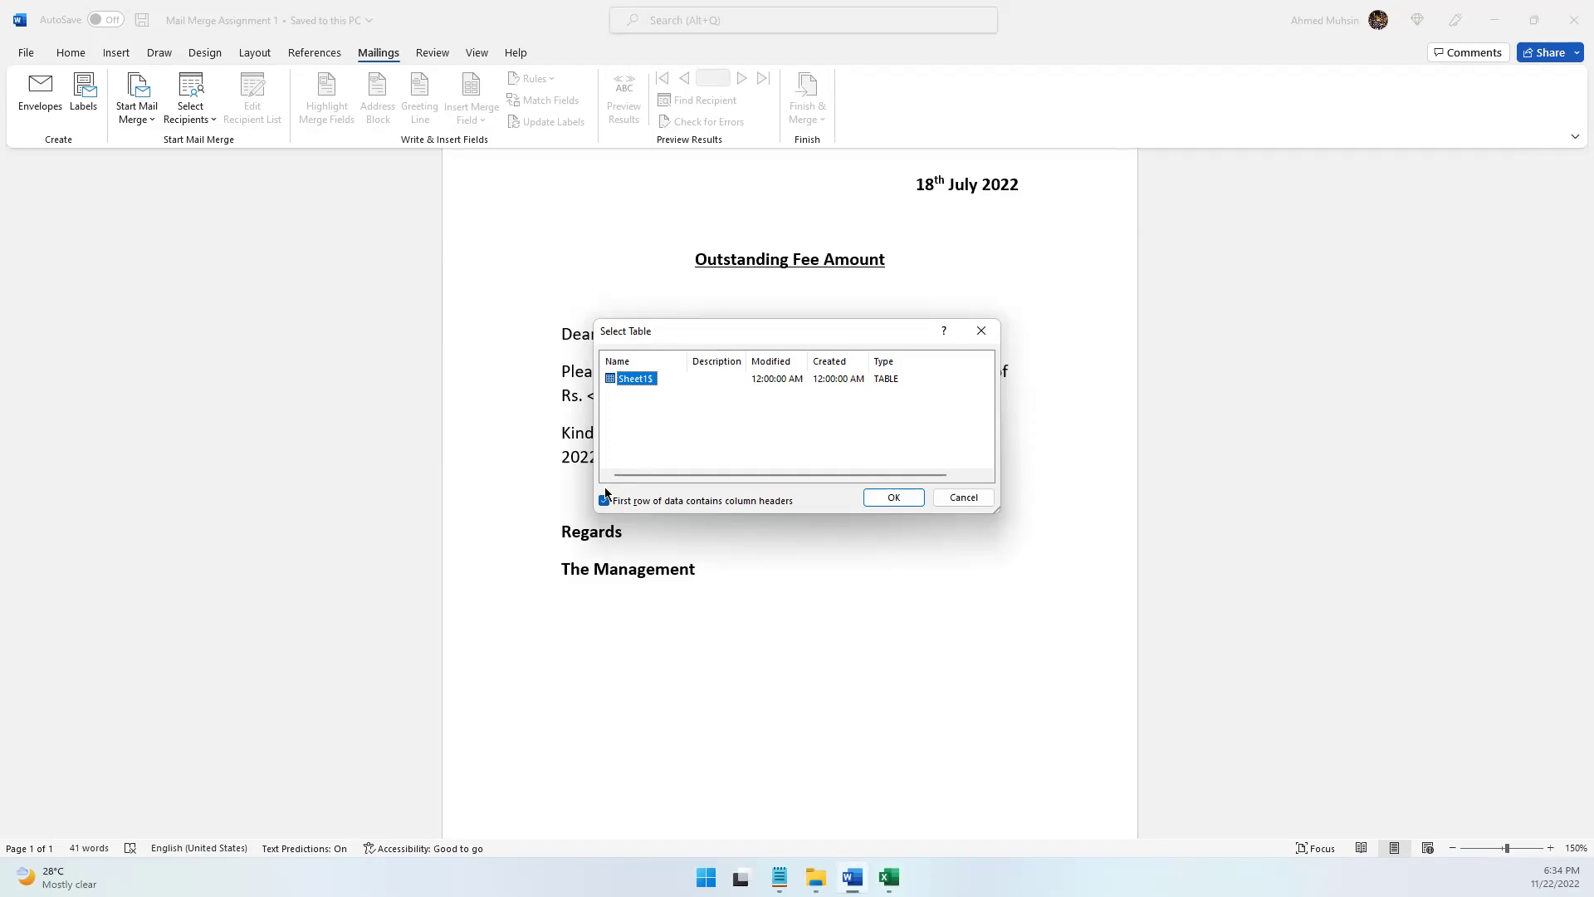
pyautogui.click(916, 497)
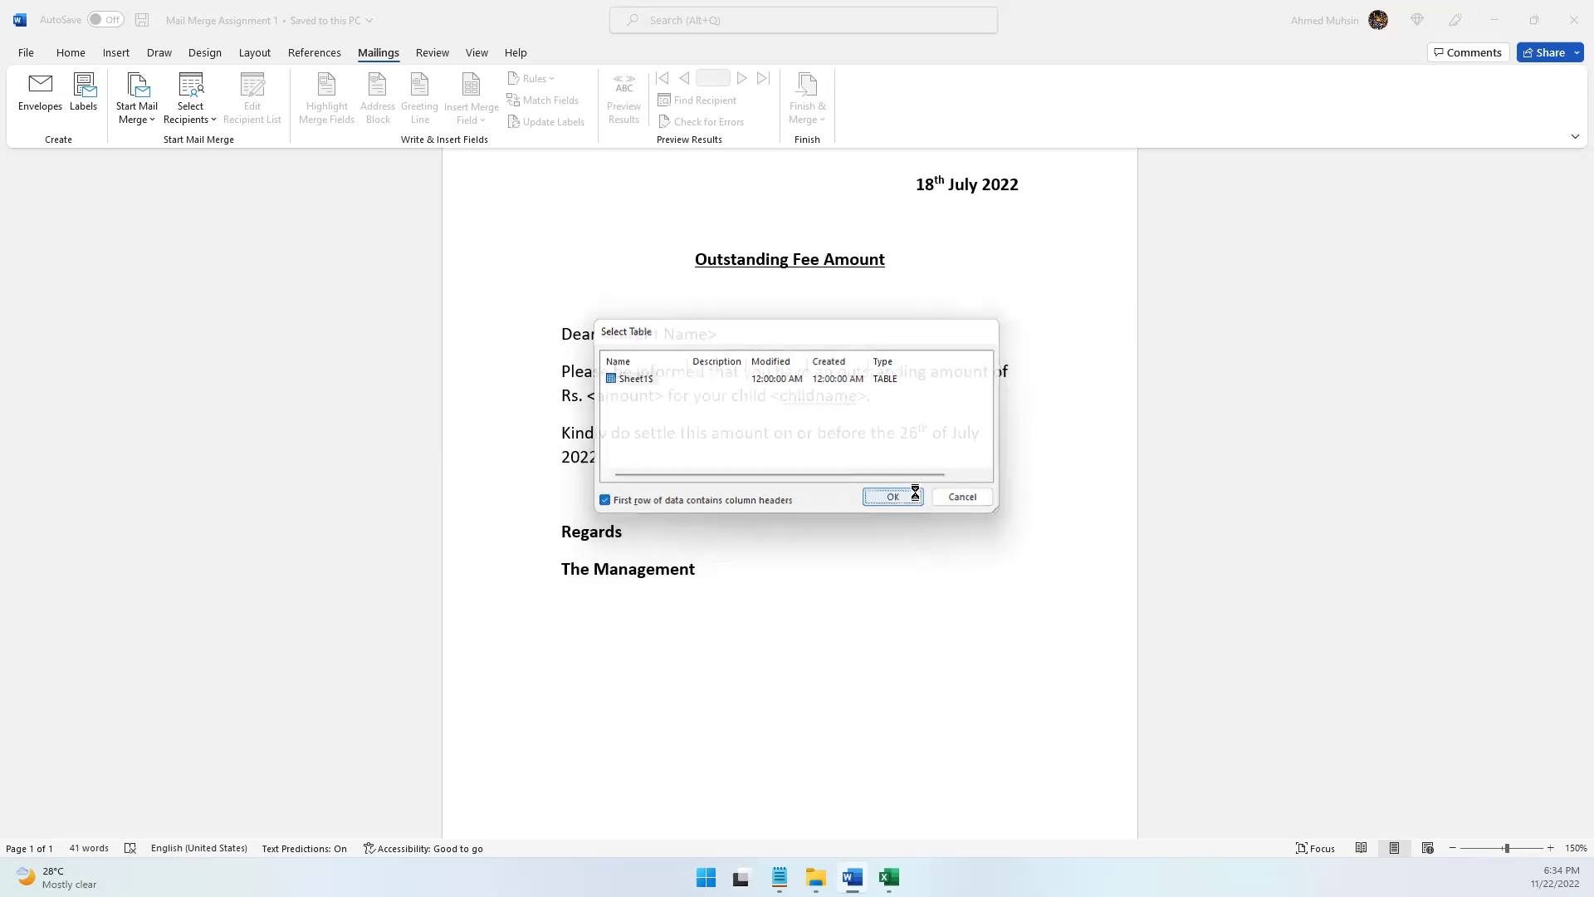
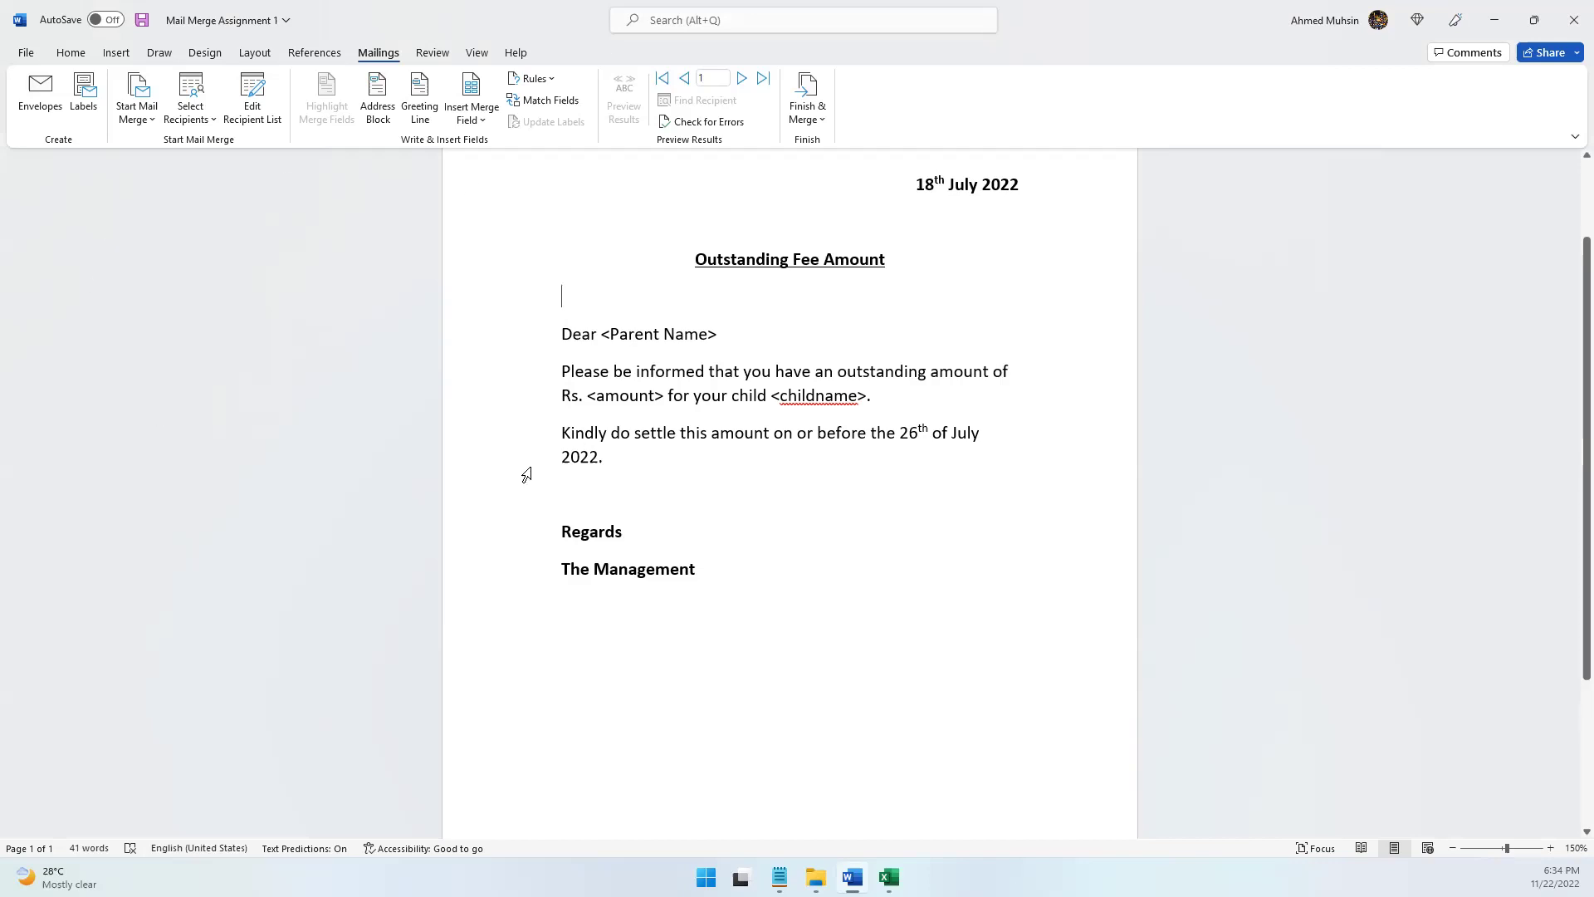
# - Examine the records in A2:D6 of the Excel contacts sheet, then return to the Word letter
pyautogui.hotkey('alt', 'Tab')
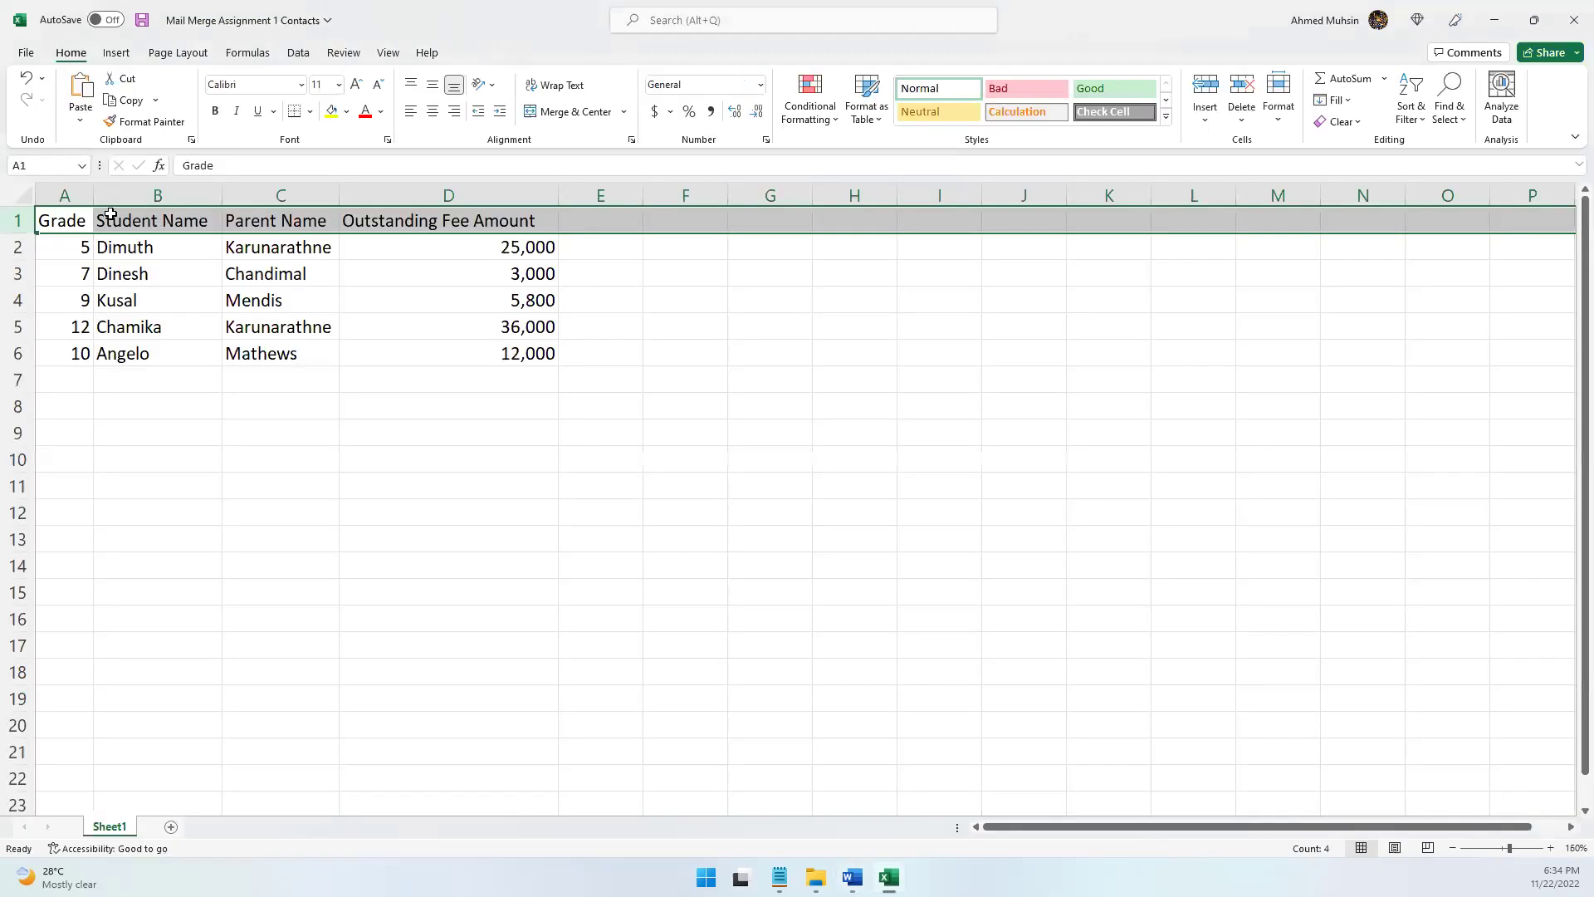
pyautogui.moveTo(50, 249); pyautogui.dragTo(531, 366)
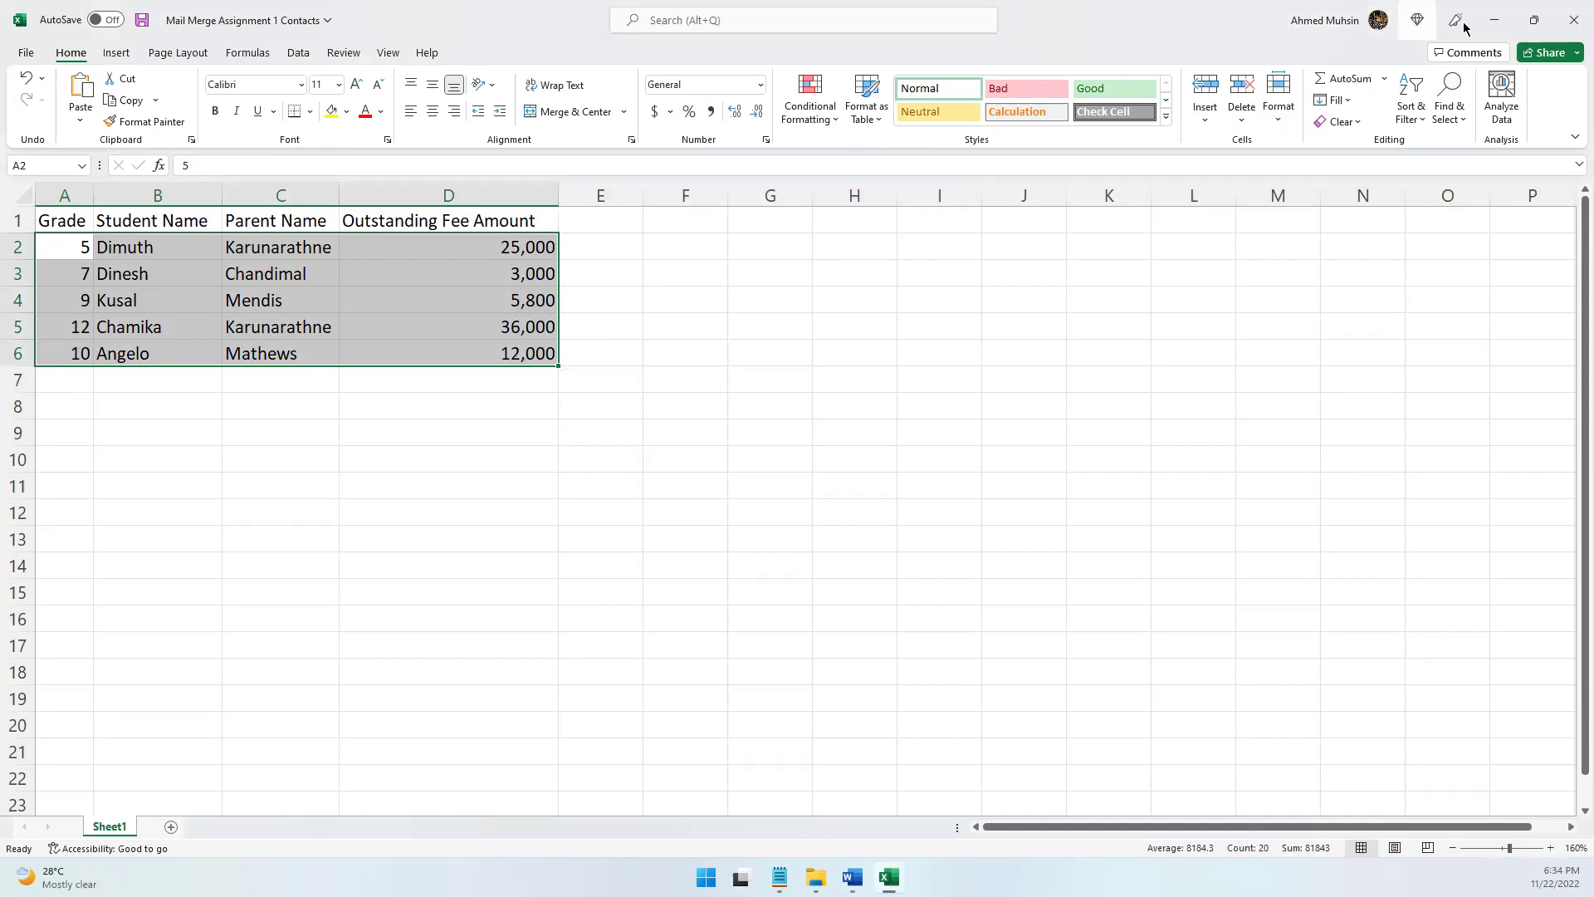
pyautogui.click(1534, 20)
pyautogui.hotkey('alt', 'Tab')
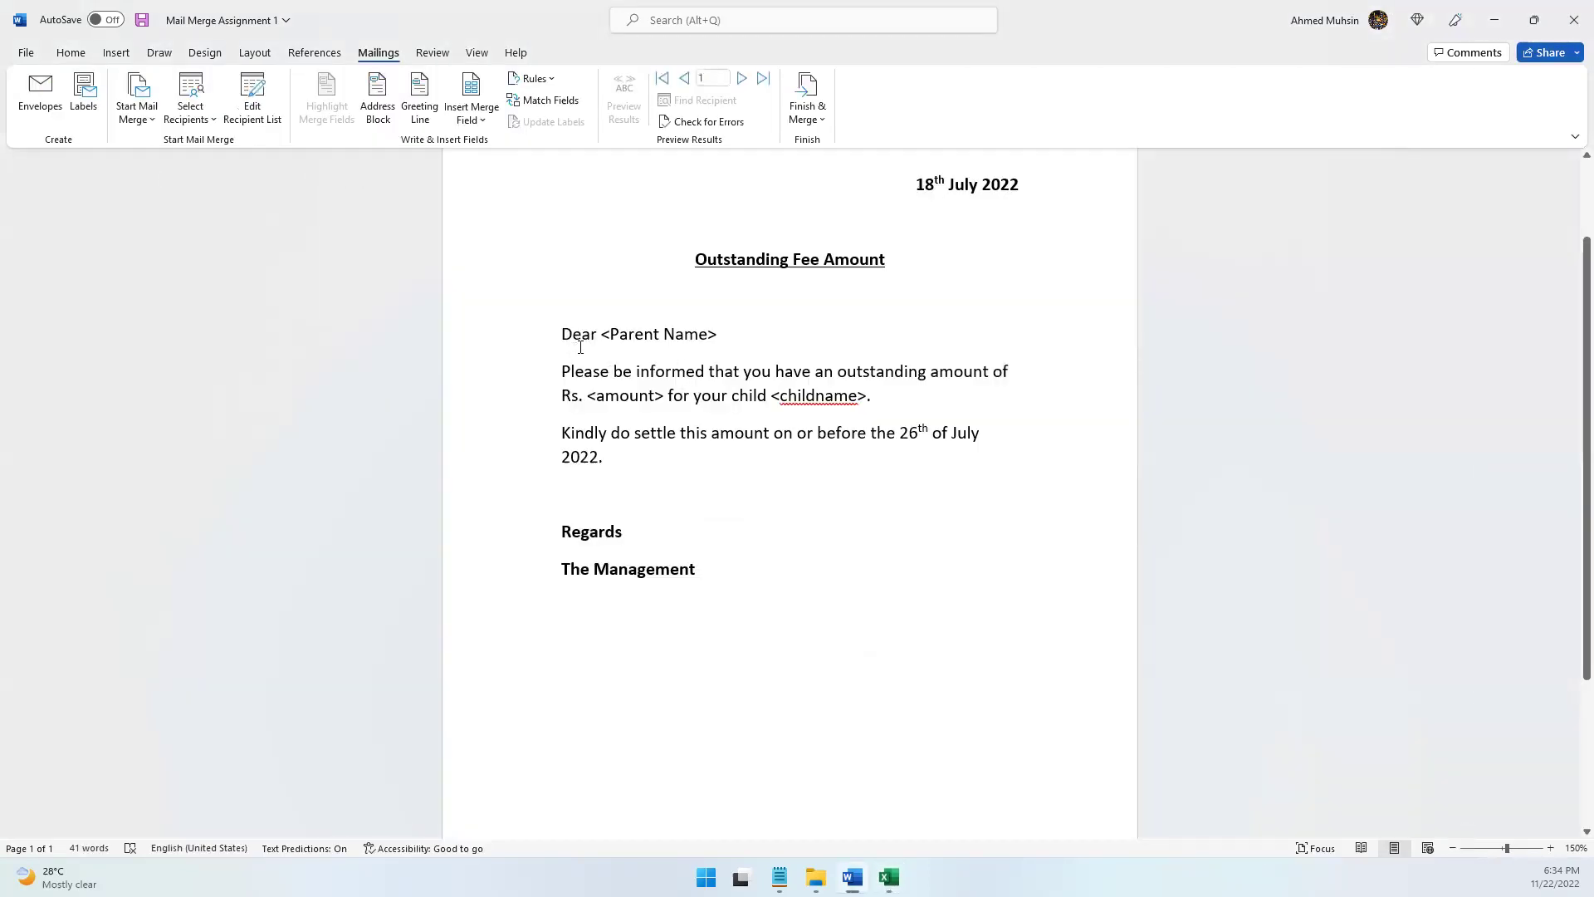
# - Review the Mail Merge Recipients list against the contacts data and close it without changing any recipients
pyautogui.click(611, 340)
pyautogui.click(247, 123)
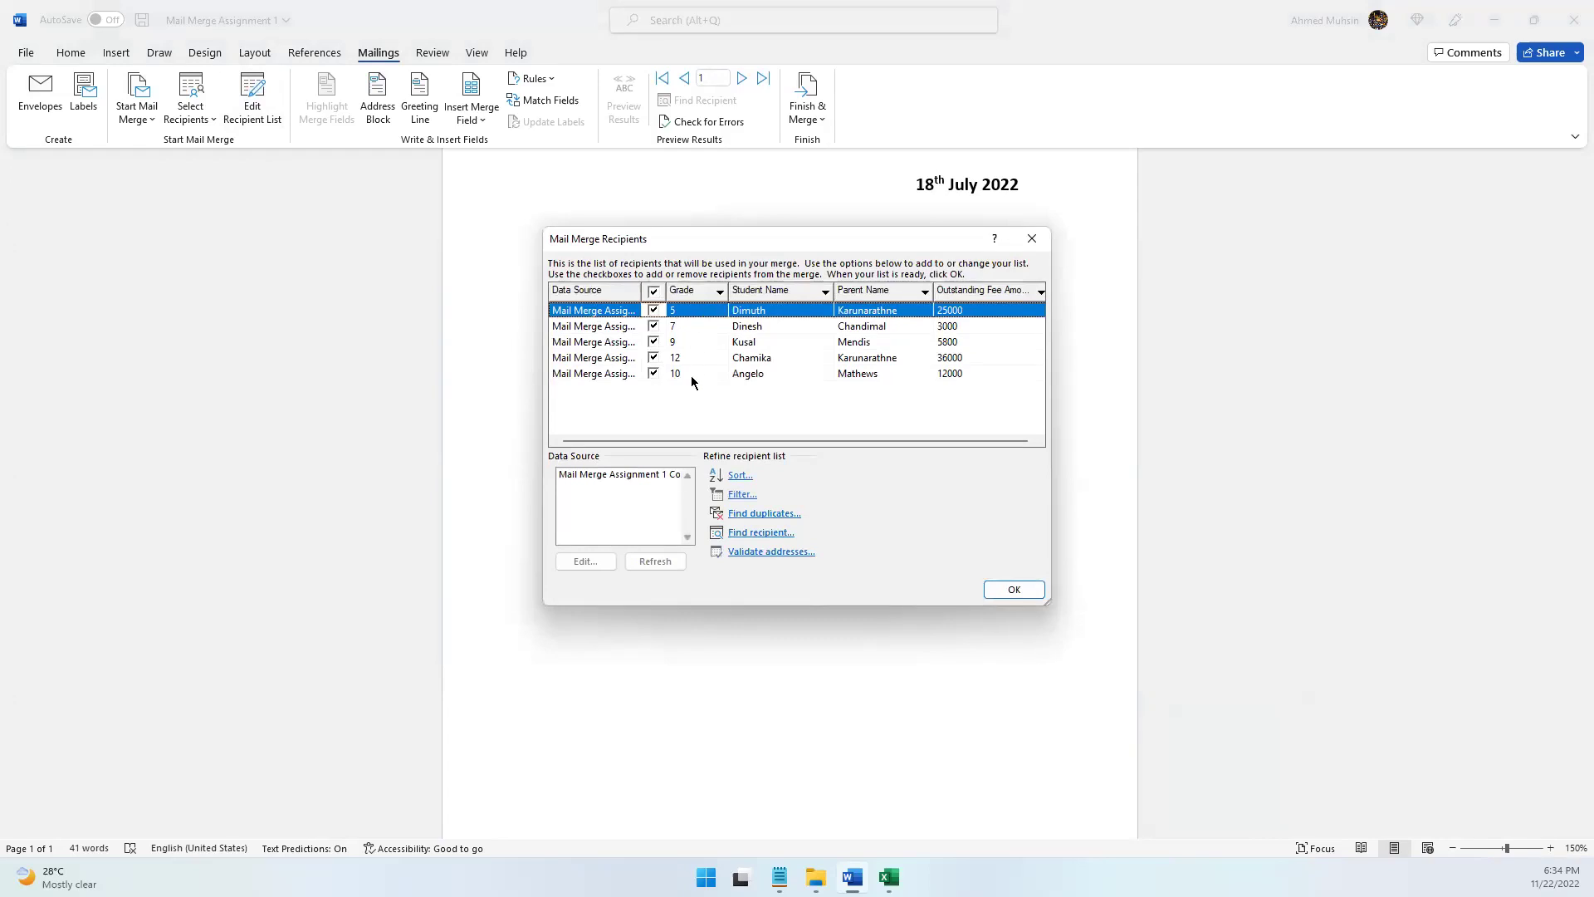
pyautogui.click(1032, 238)
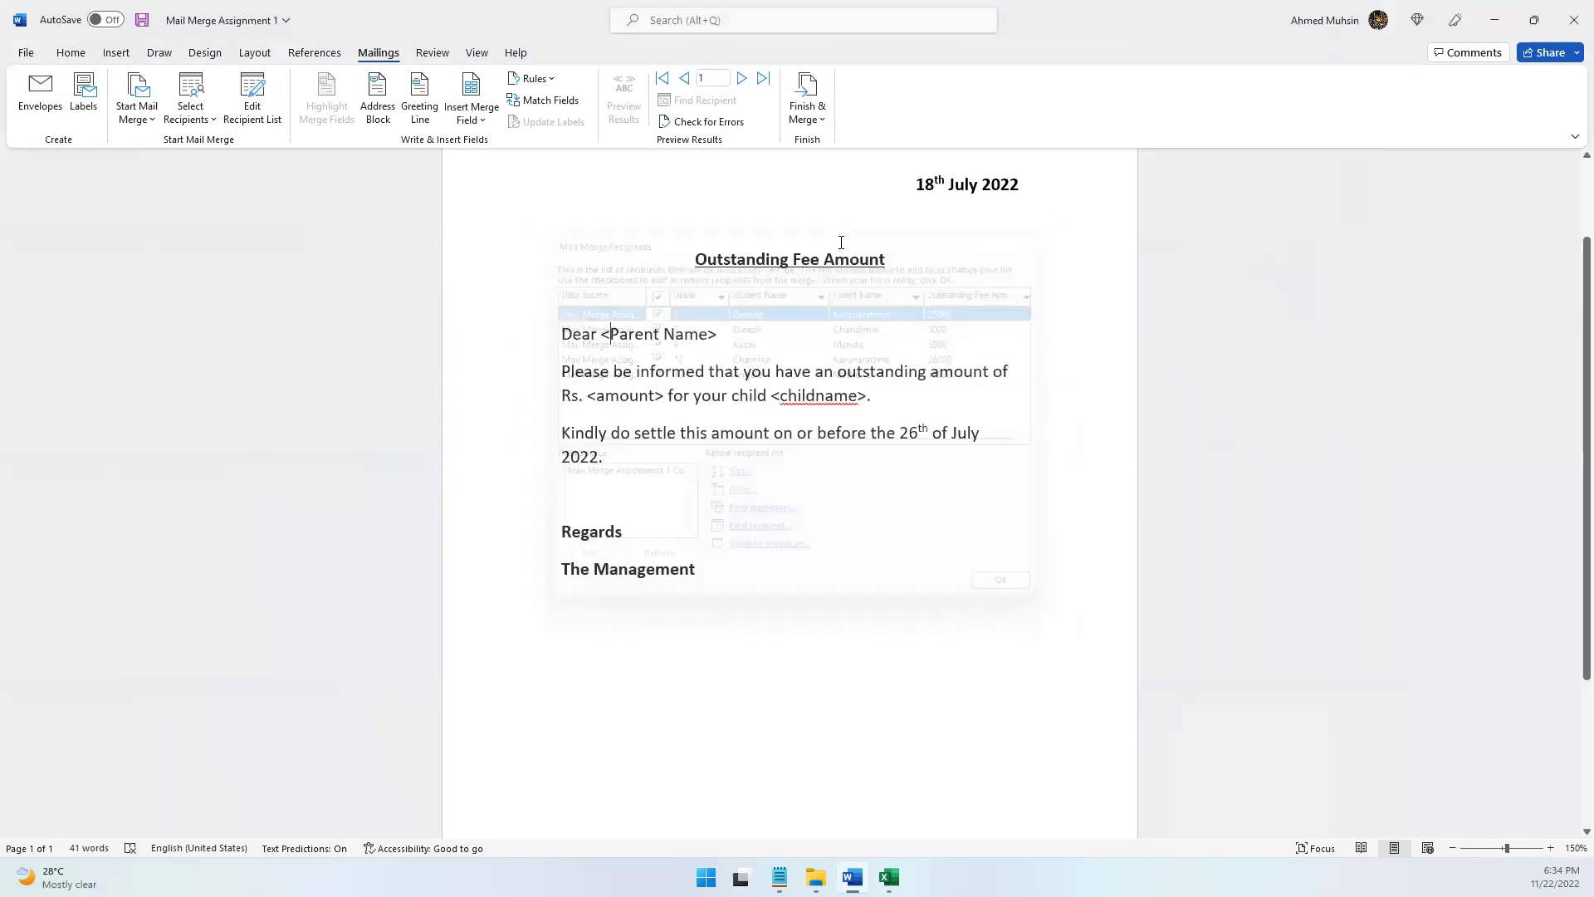
pyautogui.click(234, 107)
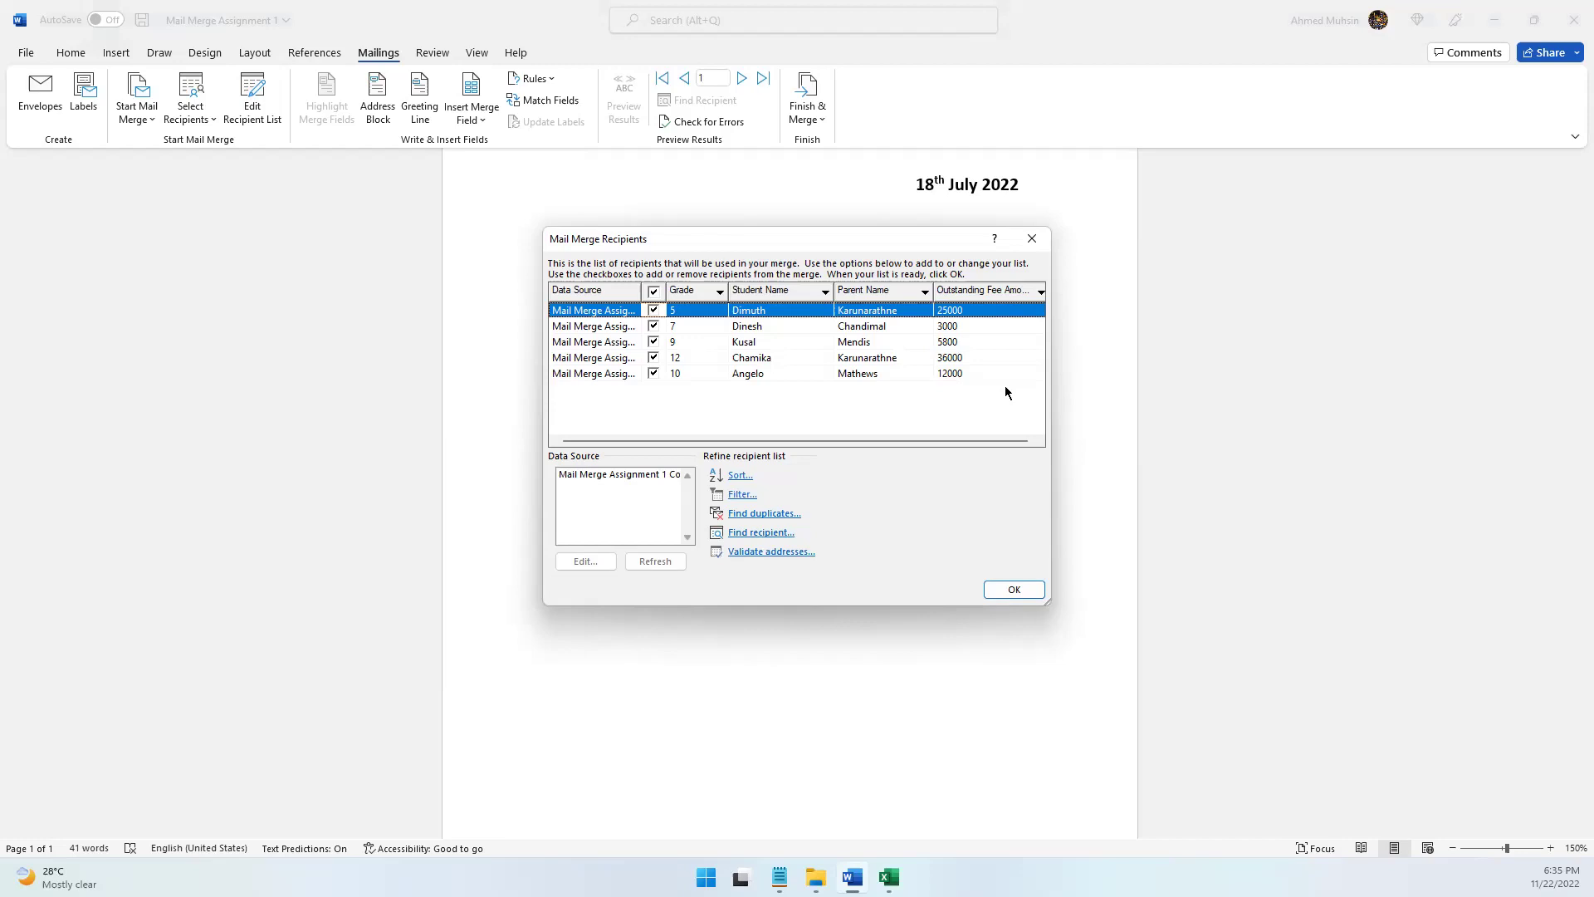
pyautogui.click(1032, 238)
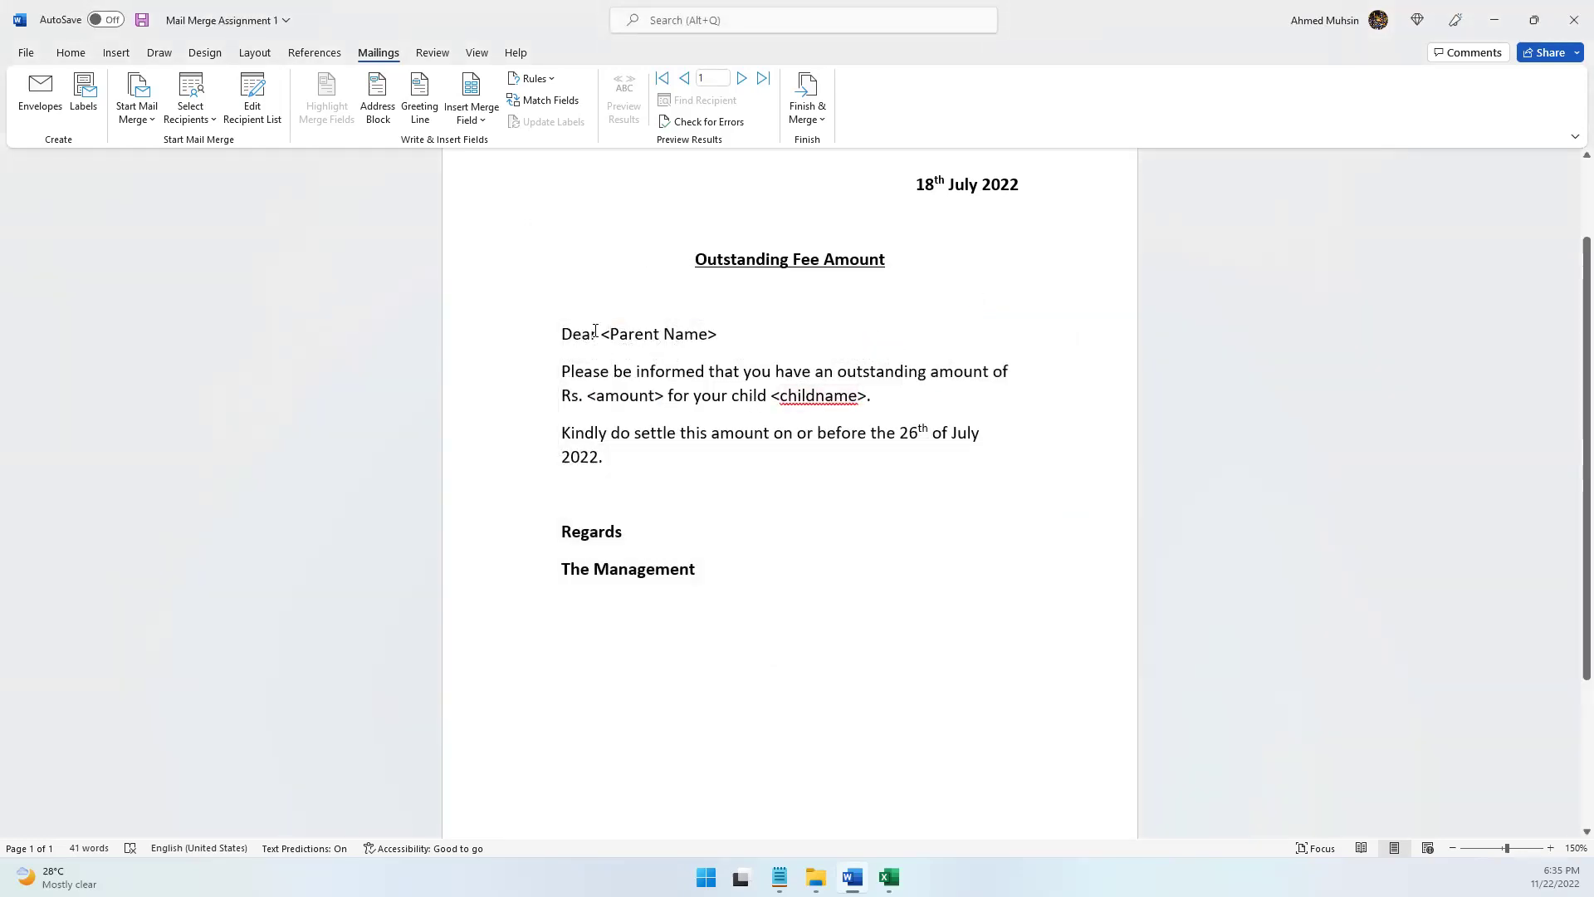
# - Examine the <Parent Name>, <amount> and <childname> placeholders in the letter that need merge fields
pyautogui.click(605, 334)
pyautogui.moveTo(604, 335); pyautogui.dragTo(719, 335)
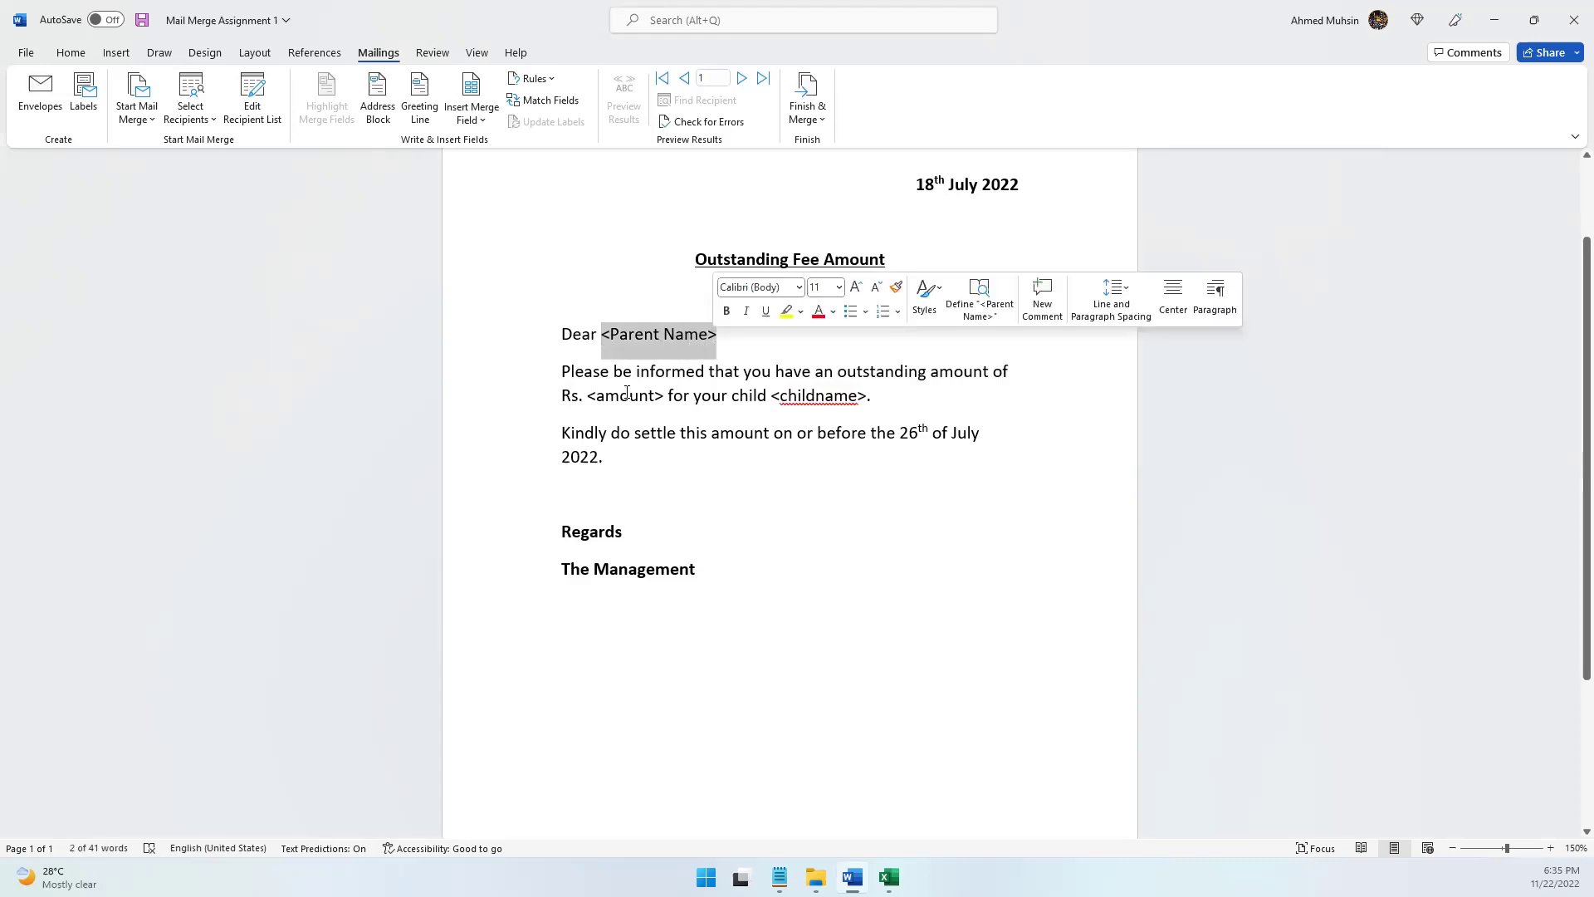
pyautogui.moveTo(587, 395); pyautogui.dragTo(667, 395)
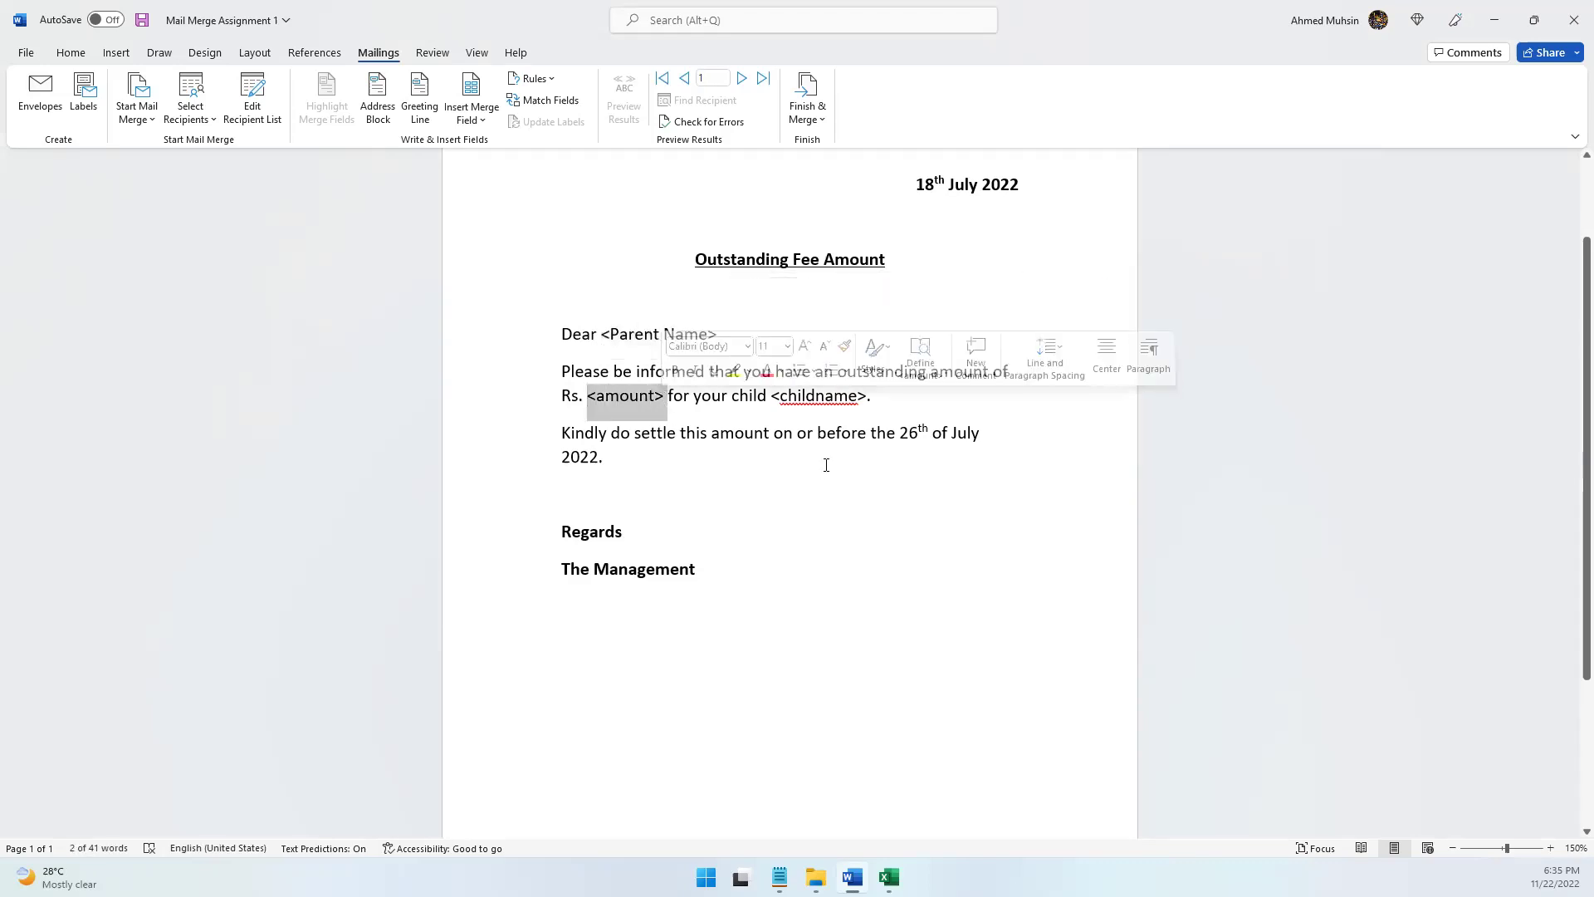
pyautogui.moveTo(770, 396); pyautogui.dragTo(864, 402)
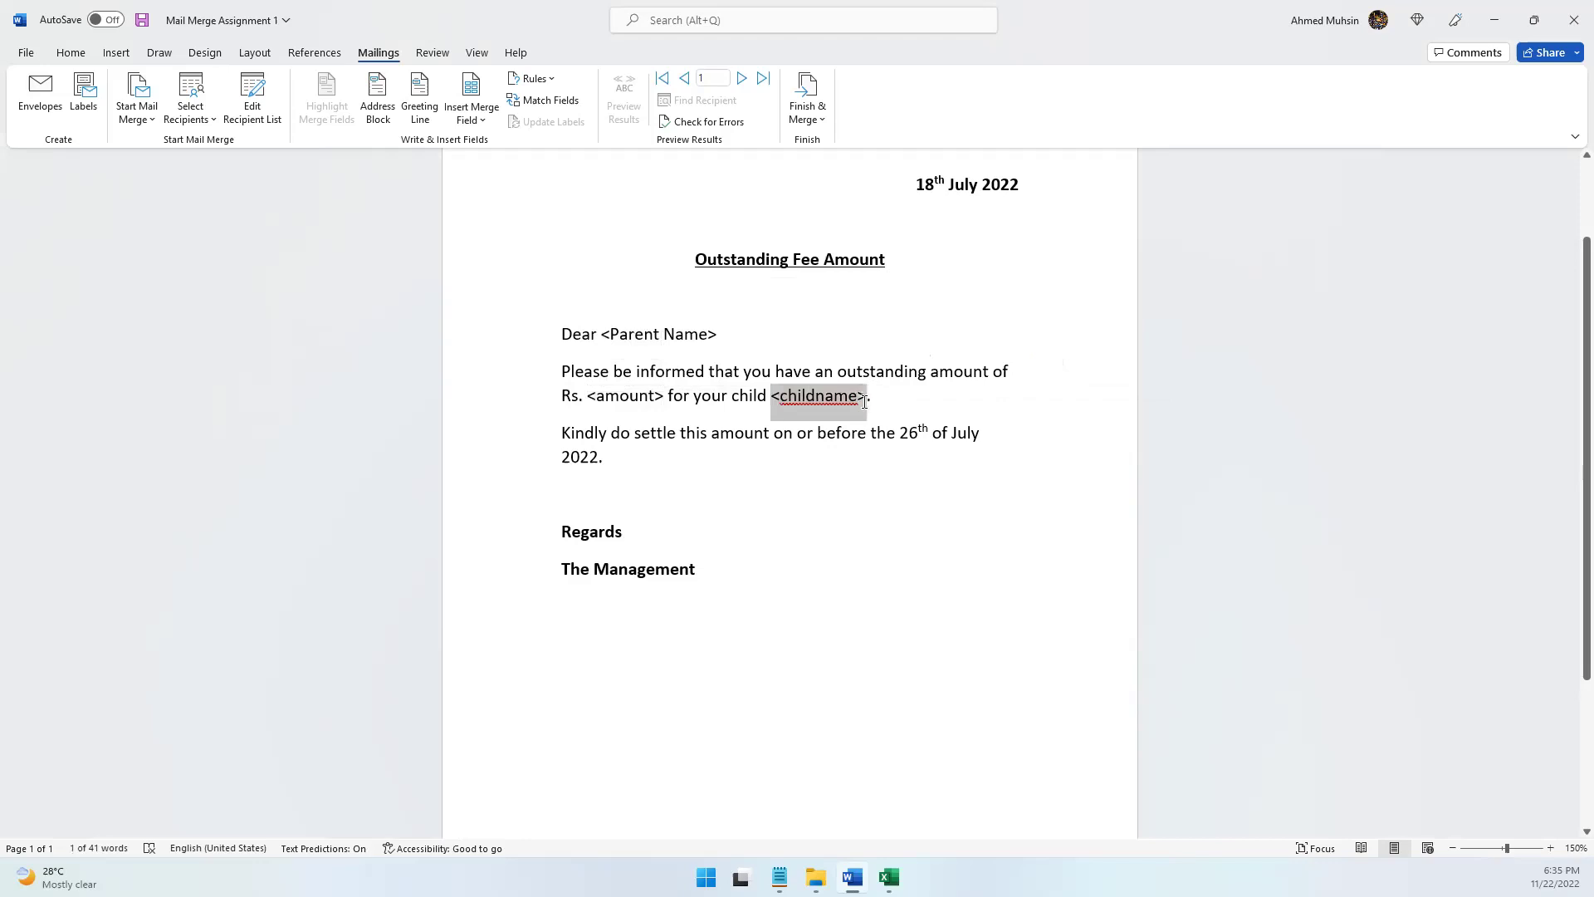
pyautogui.click(563, 371)
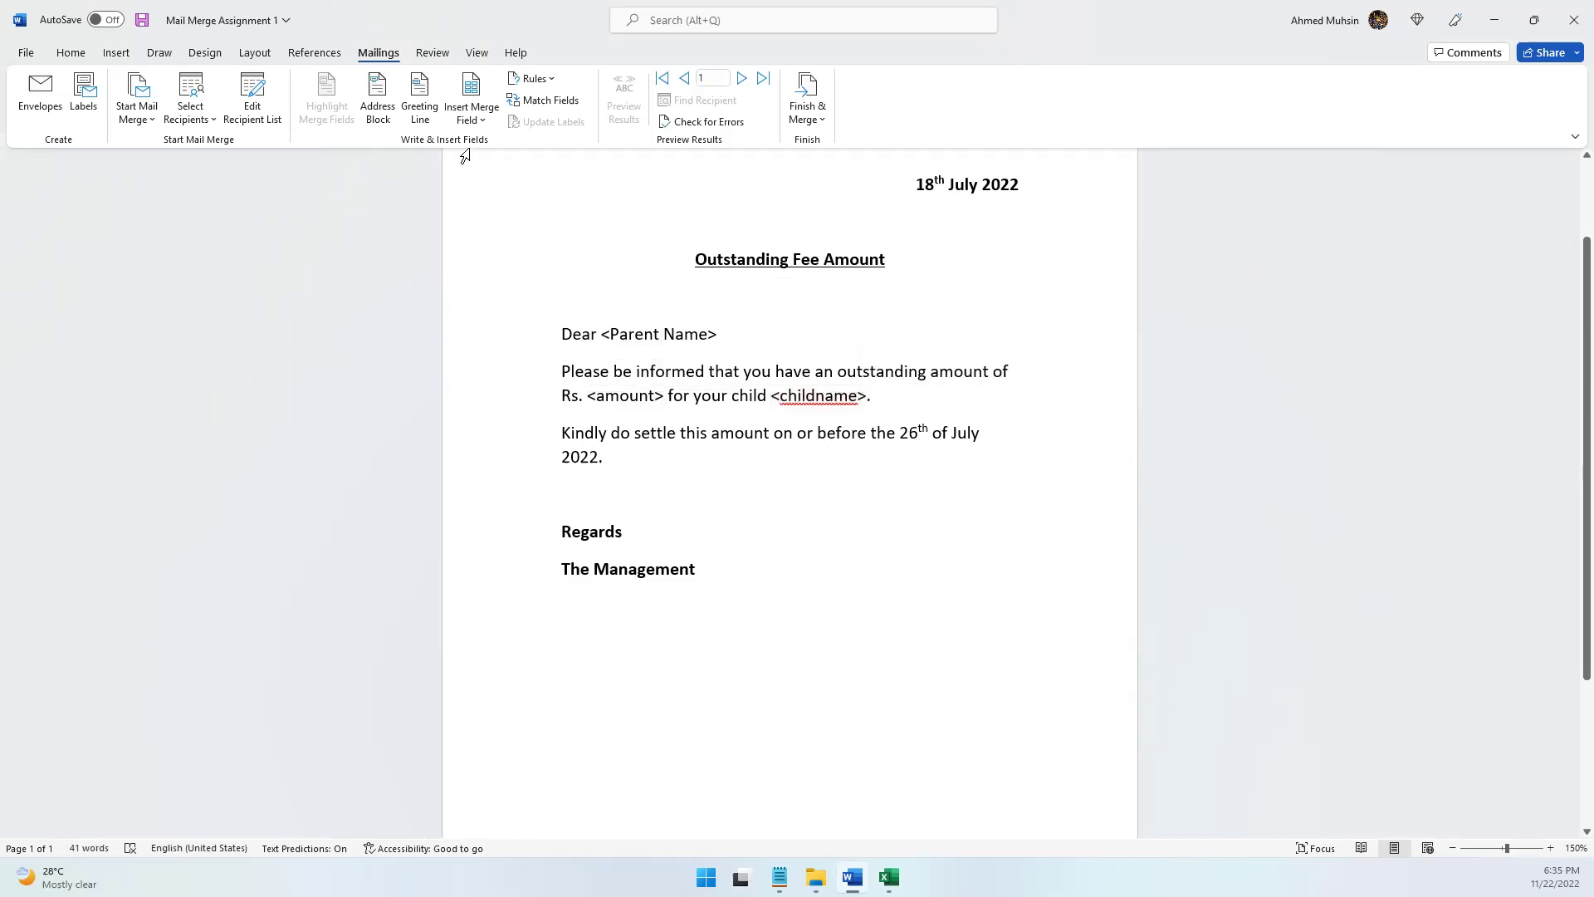
# - Review the merge fields available for insertion, leaving the list without inserting one
pyautogui.click(479, 123)
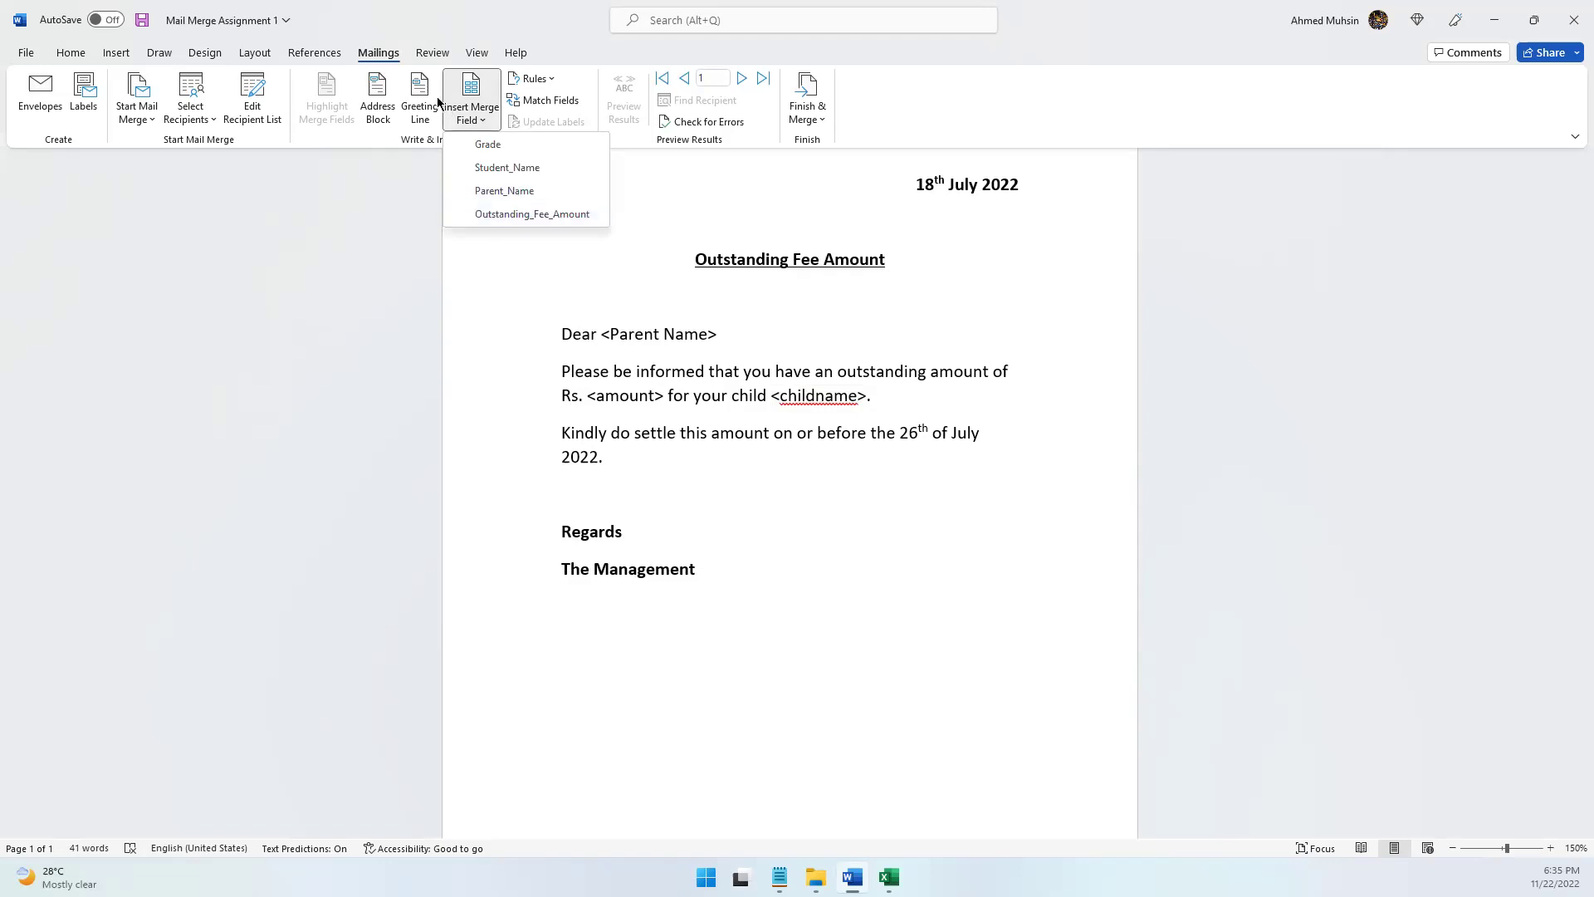
pyautogui.click(364, 55)
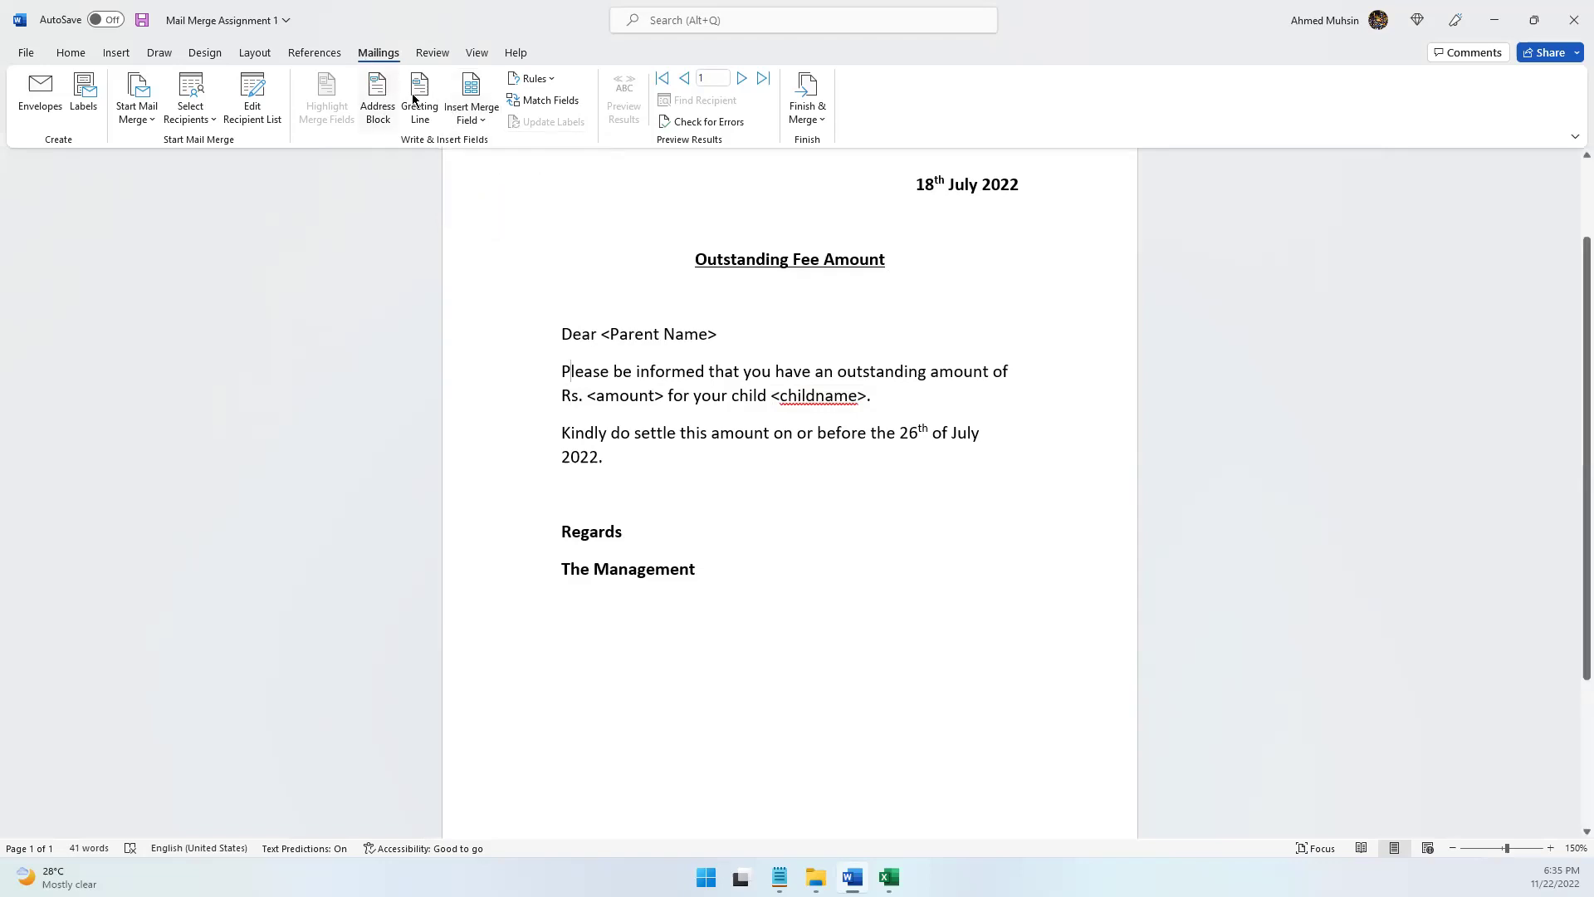
pyautogui.click(472, 121)
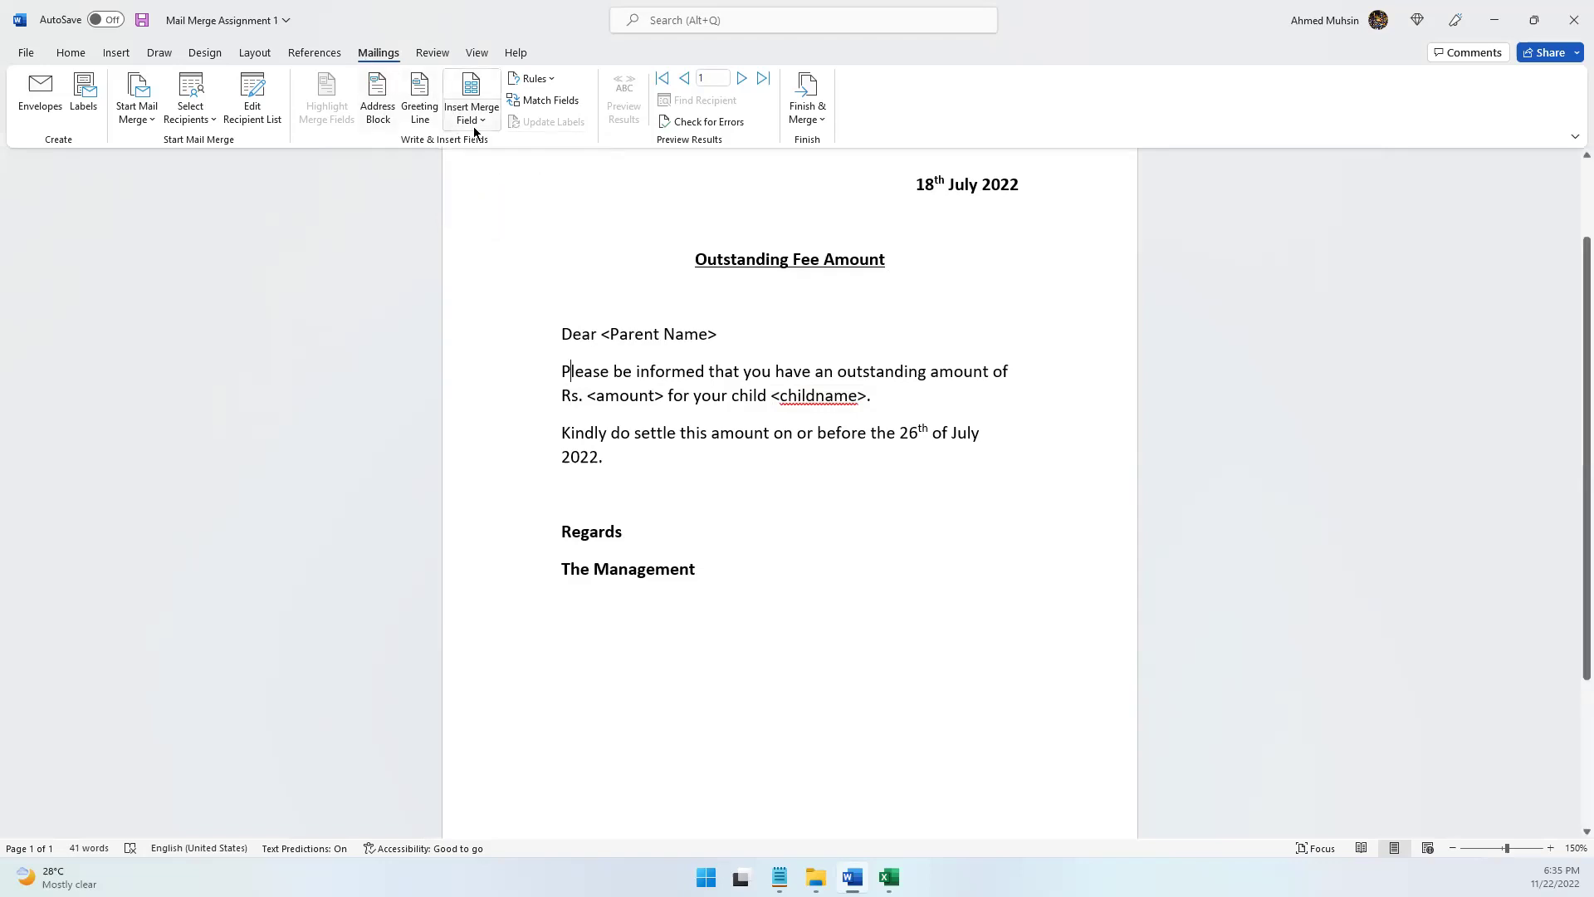
pyautogui.click(386, 56)
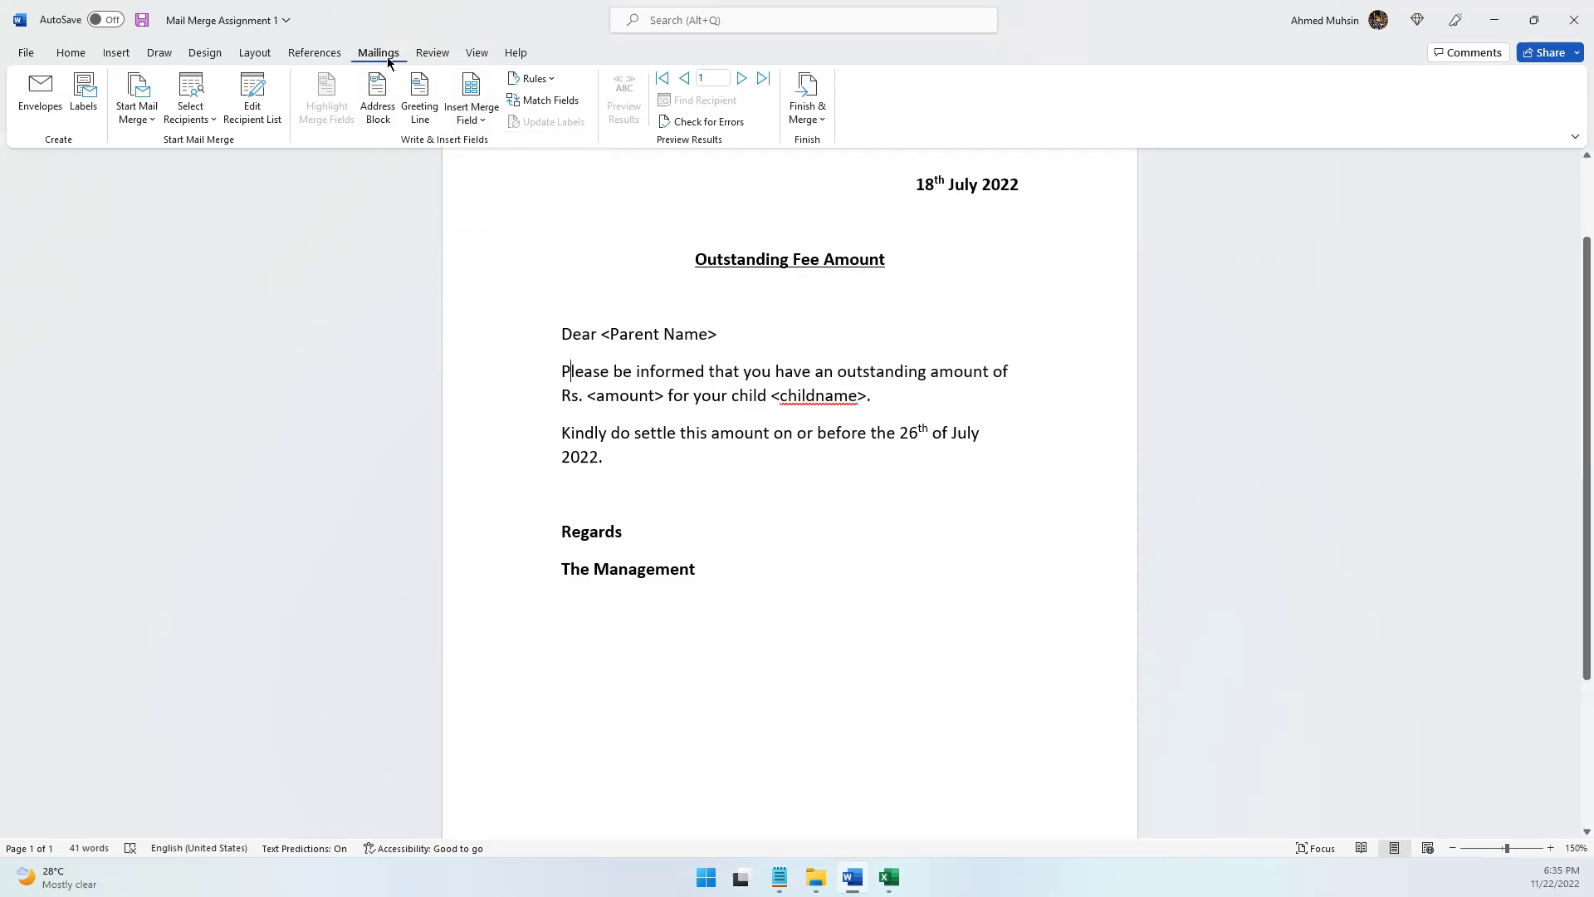
# - Compare the available merge fields with the headers in A1:D1 of the Excel contacts sheet, then return to the Word letter
pyautogui.click(471, 121)
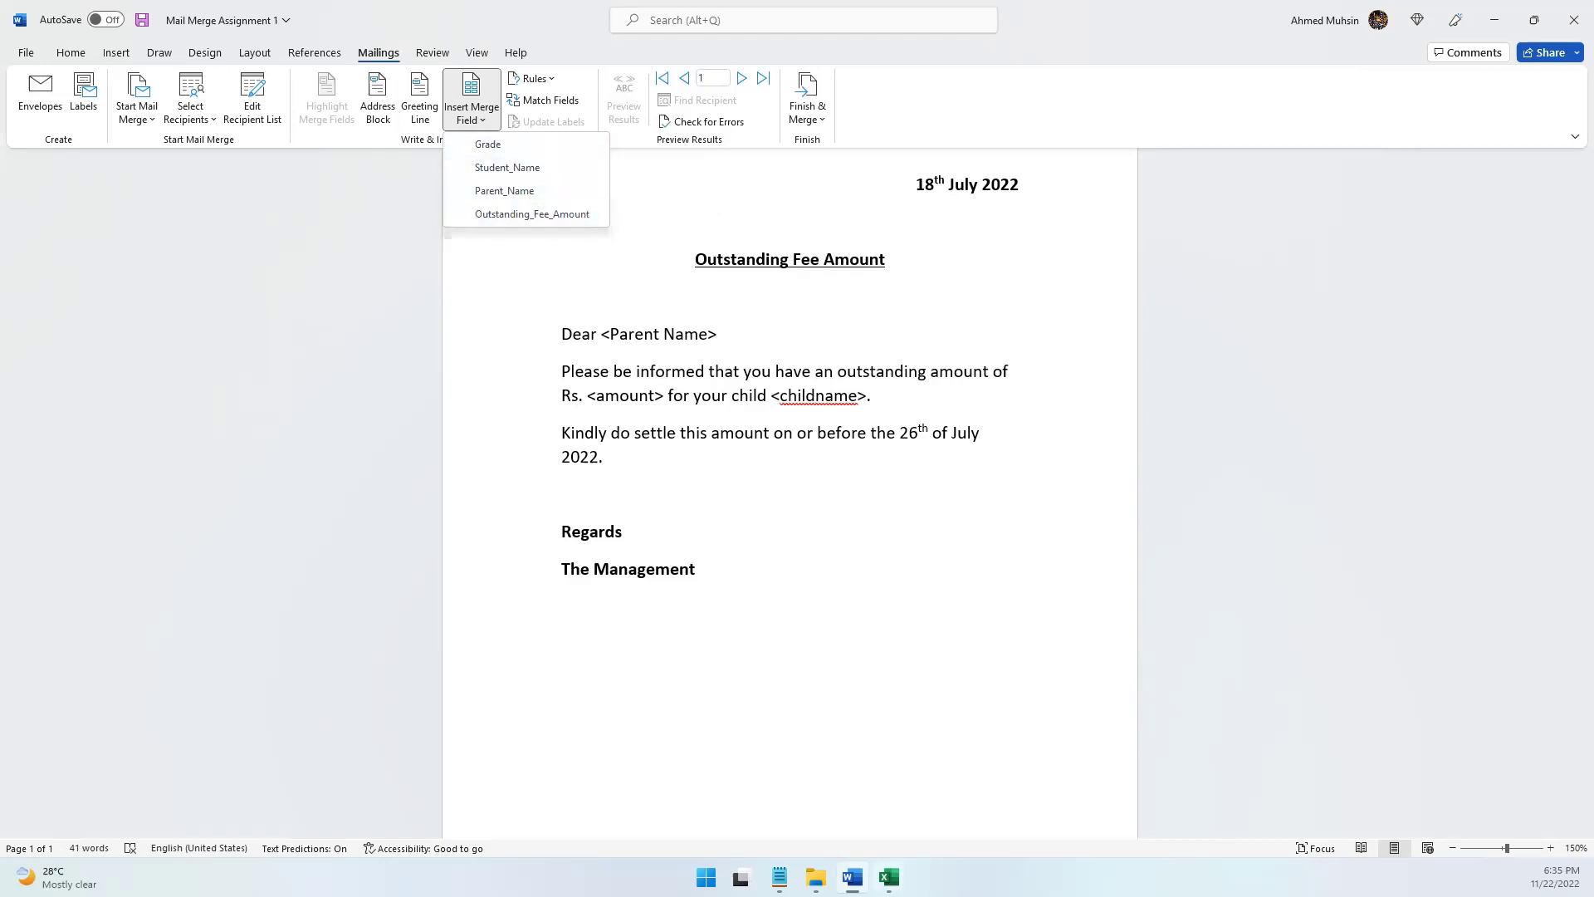
pyautogui.hotkey('alt', 'Tab')
pyautogui.click(76, 225)
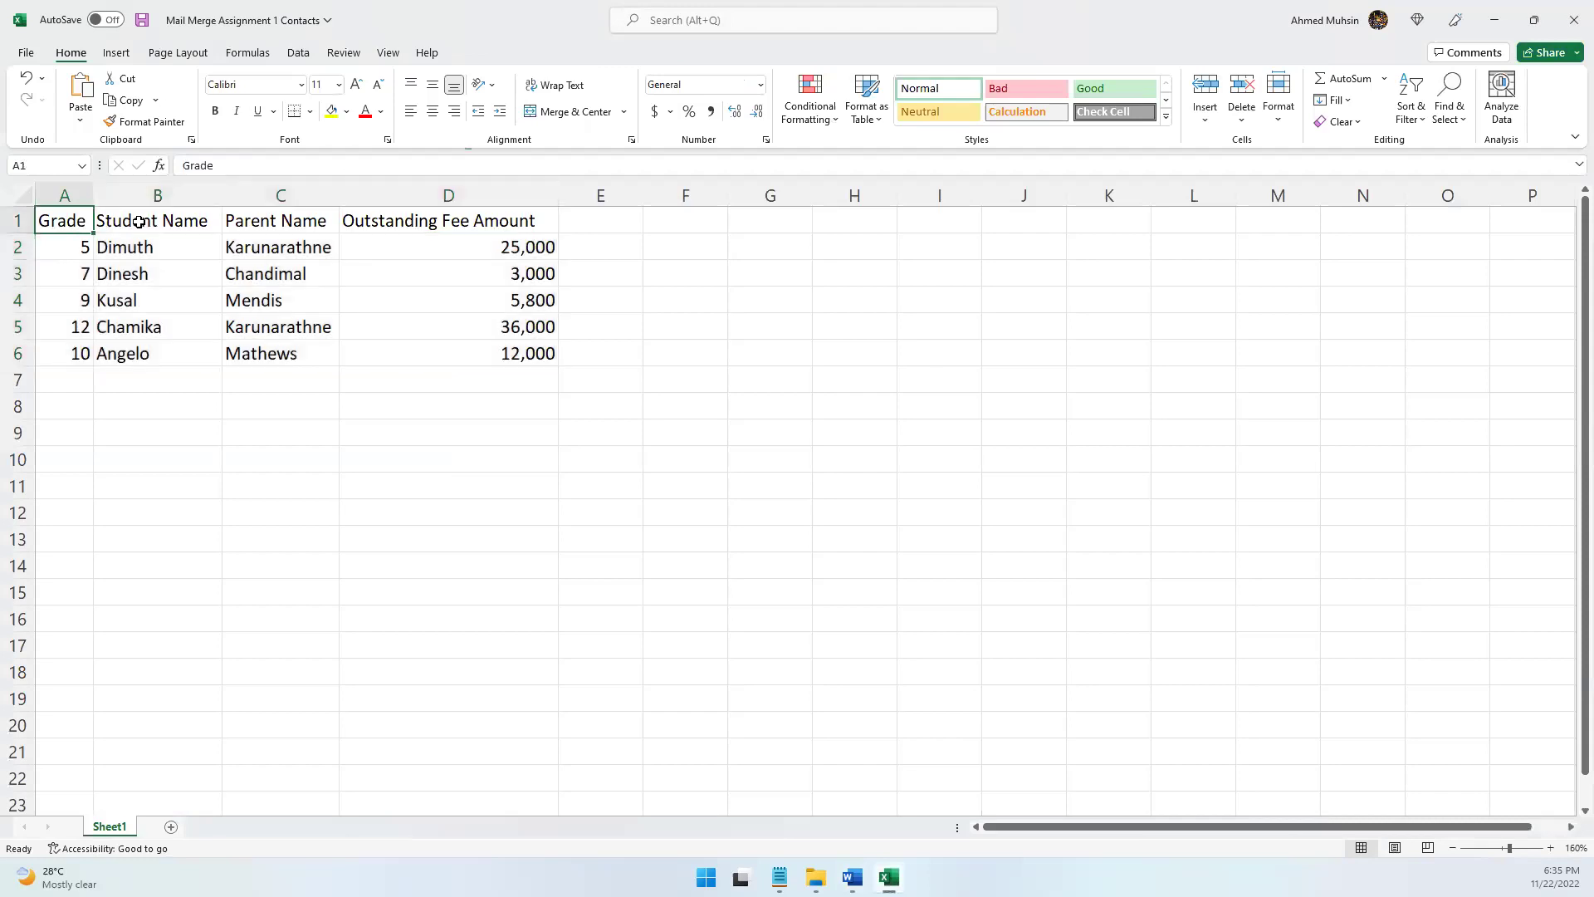
pyautogui.click(139, 222)
pyautogui.click(278, 221)
pyautogui.click(420, 221)
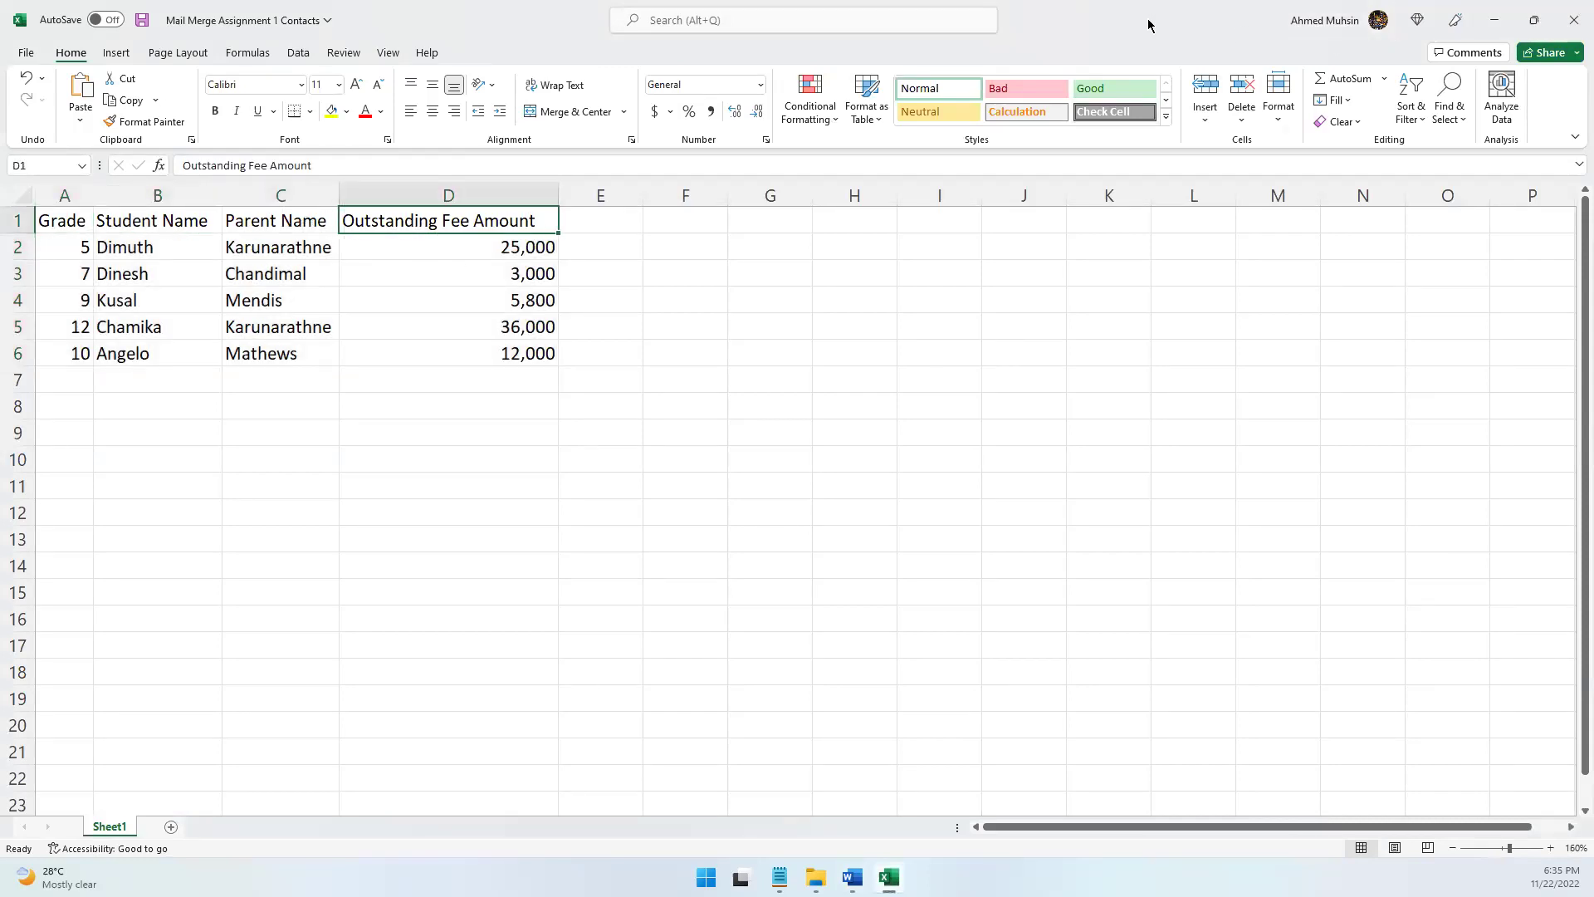
pyautogui.doubleClick(1149, 25)
pyautogui.click(344, 644)
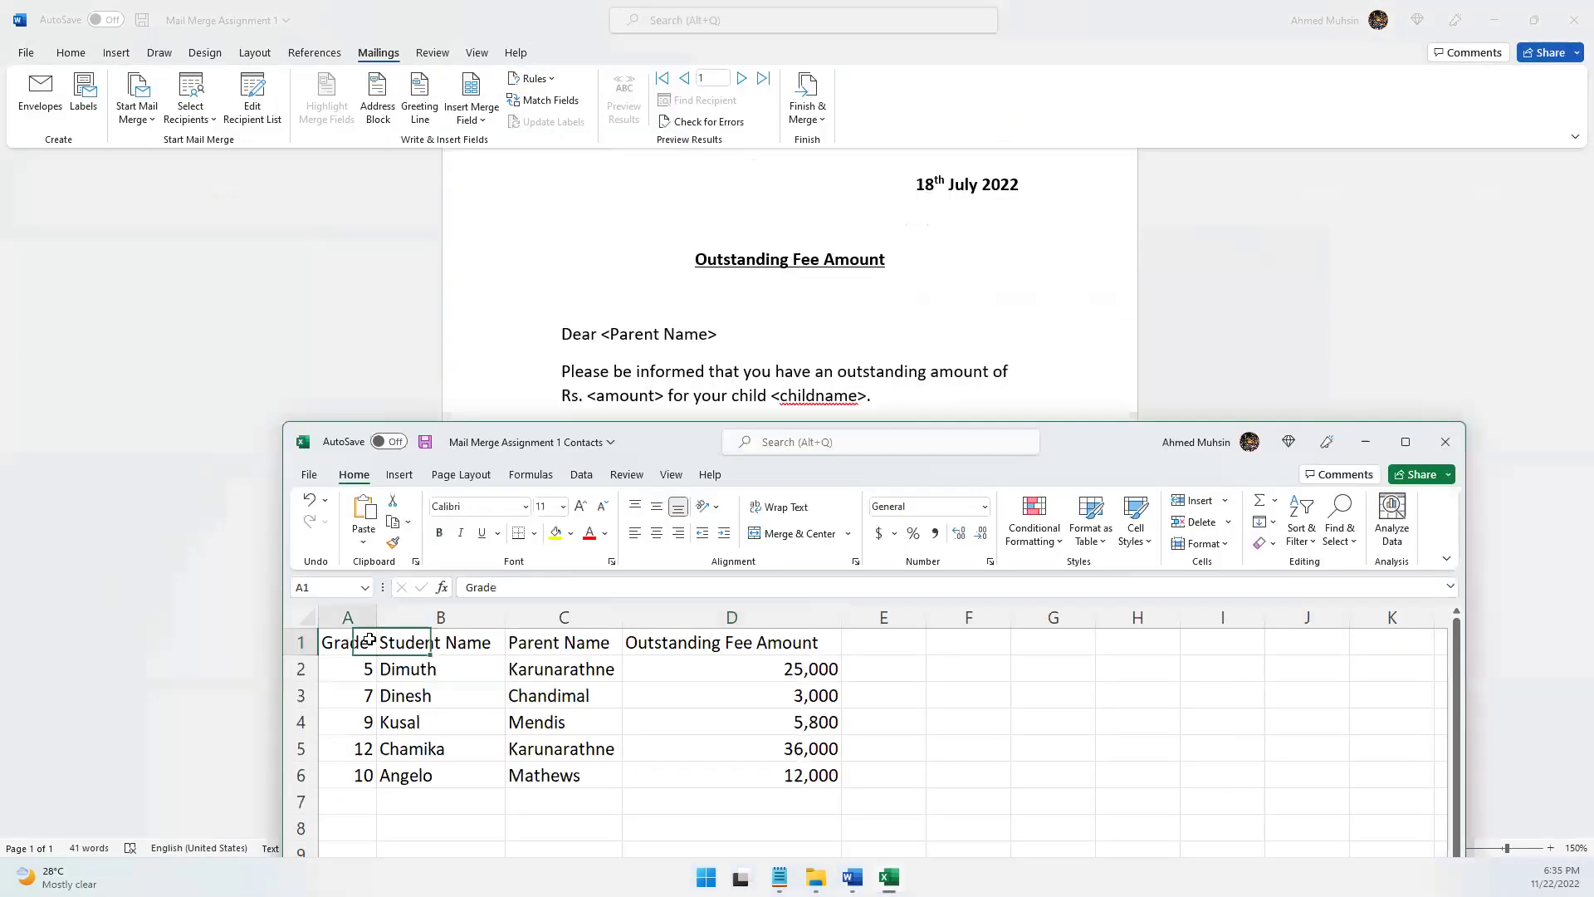
pyautogui.click(469, 117)
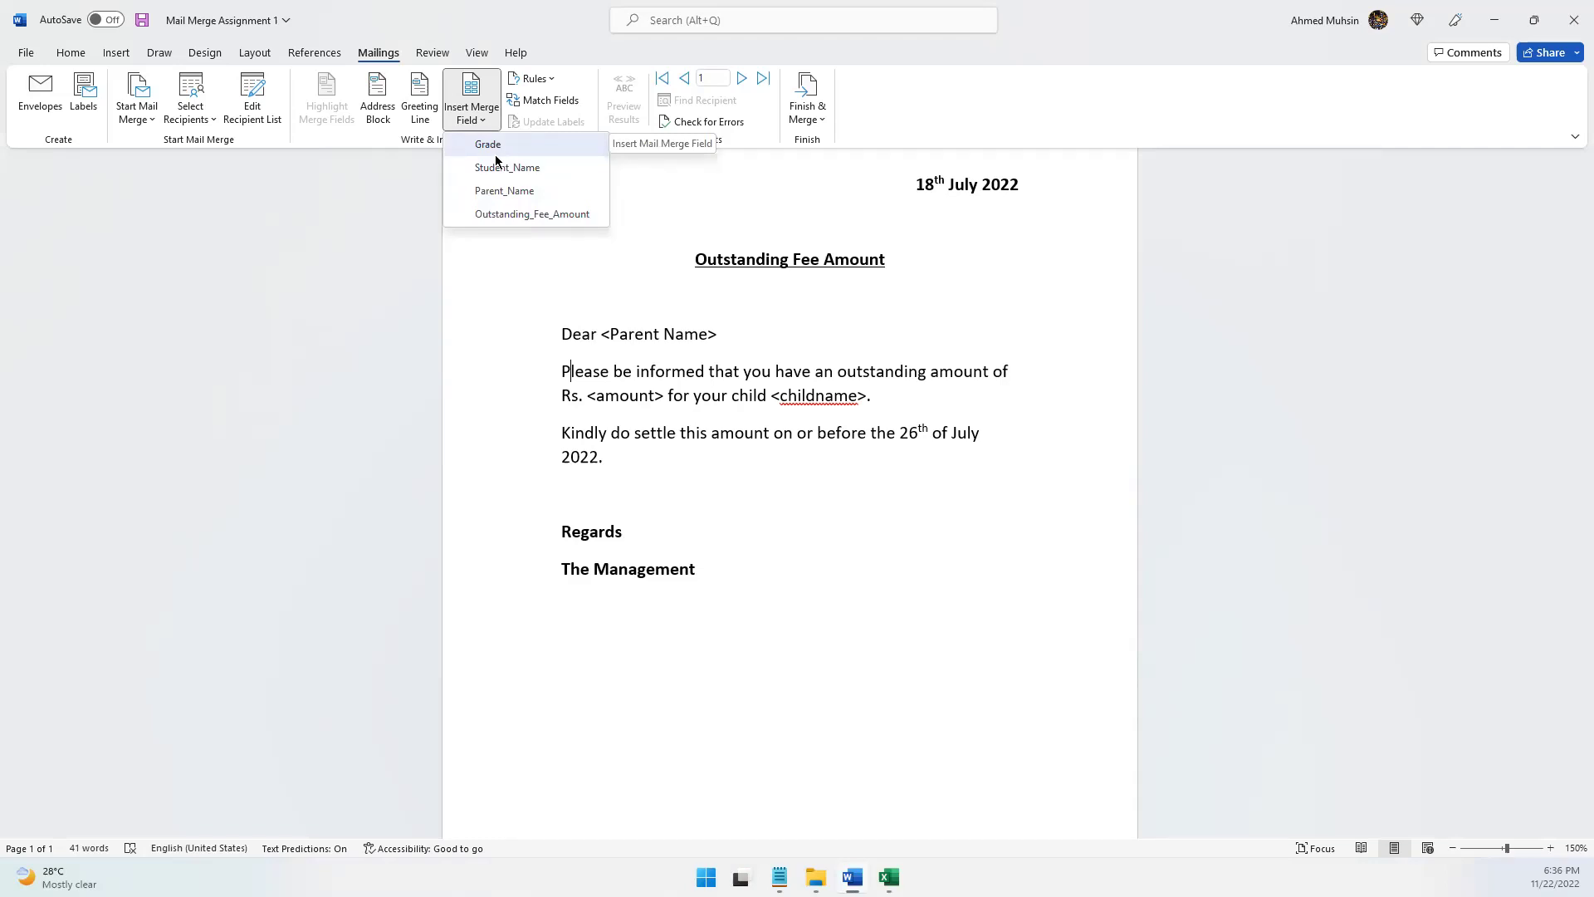
pyautogui.click(700, 359)
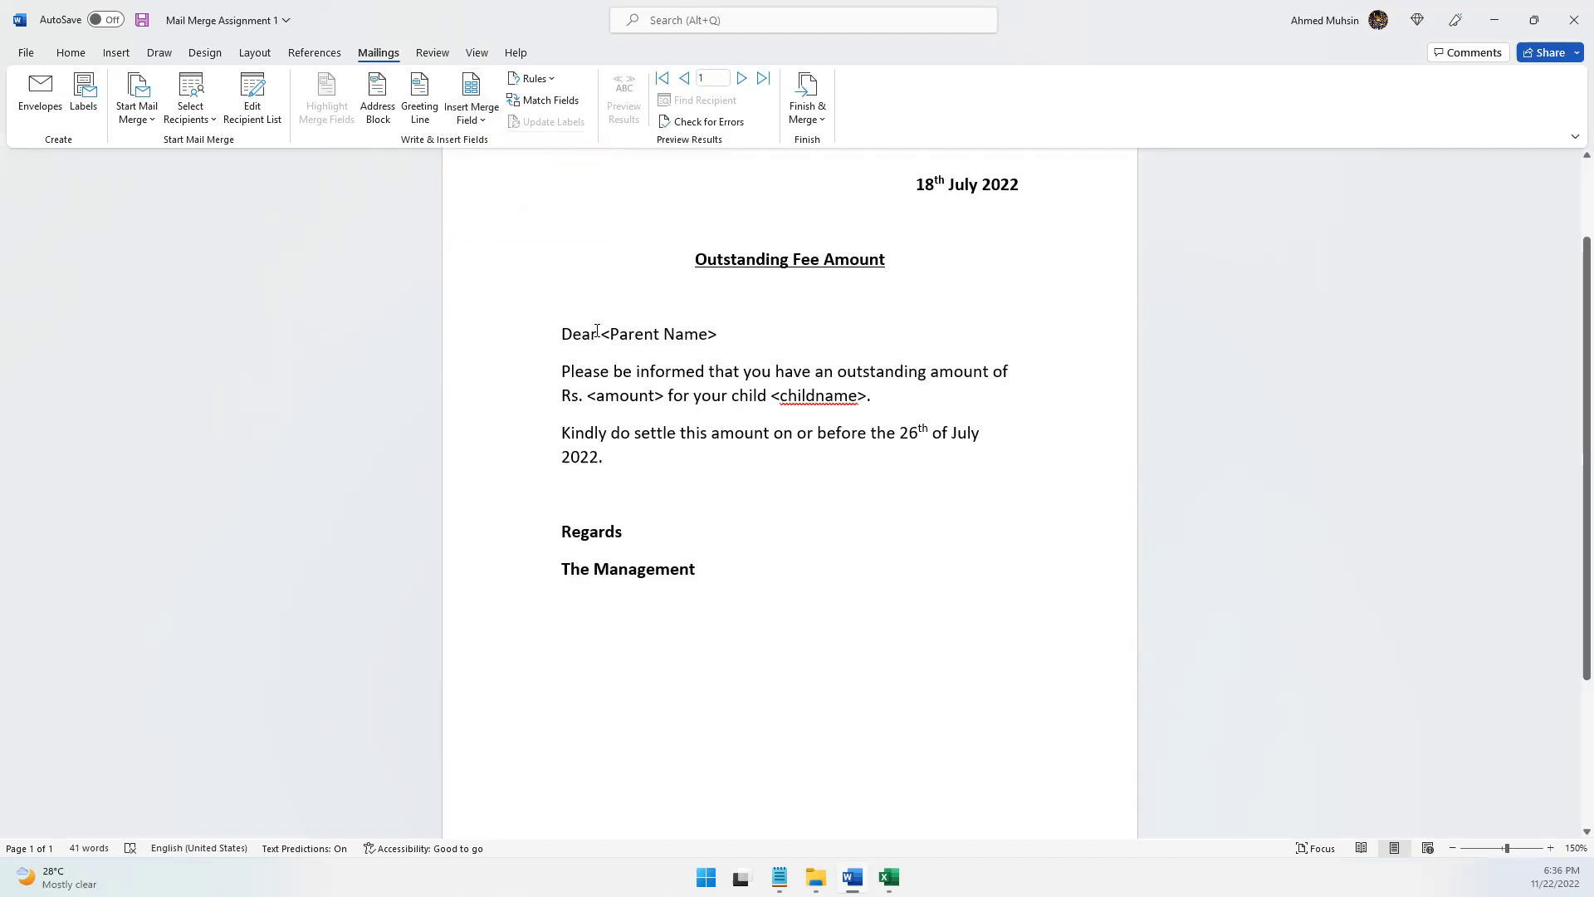
# - Replace the <Parent Name> placeholder in the greeting with the Parent_Name merge field
pyautogui.moveTo(601, 334); pyautogui.dragTo(717, 333)
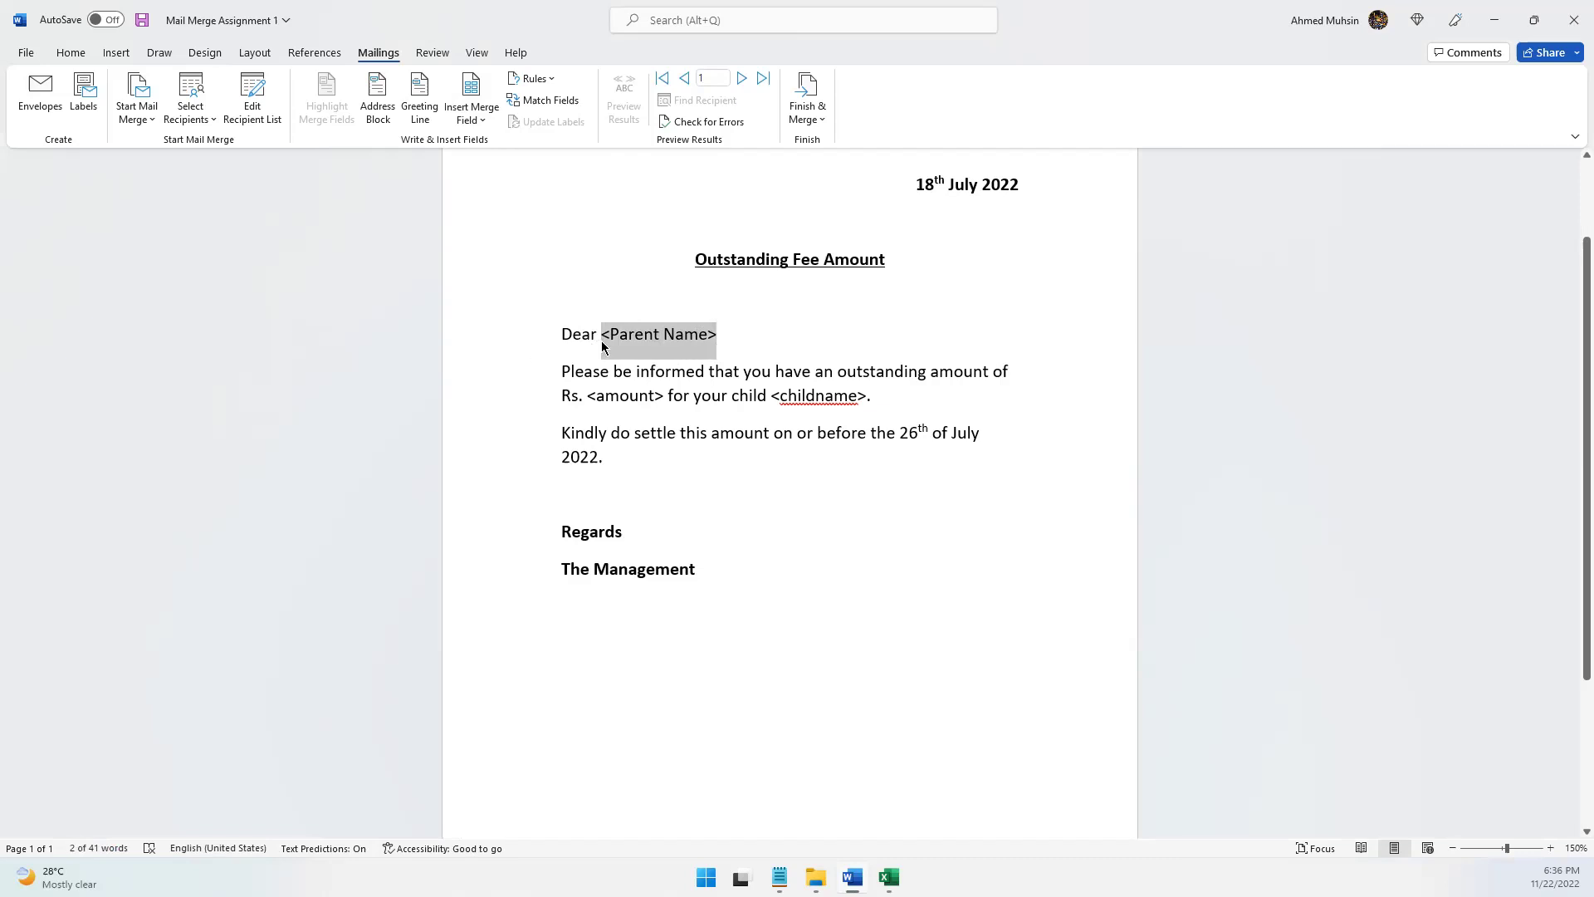
pyautogui.click(481, 121)
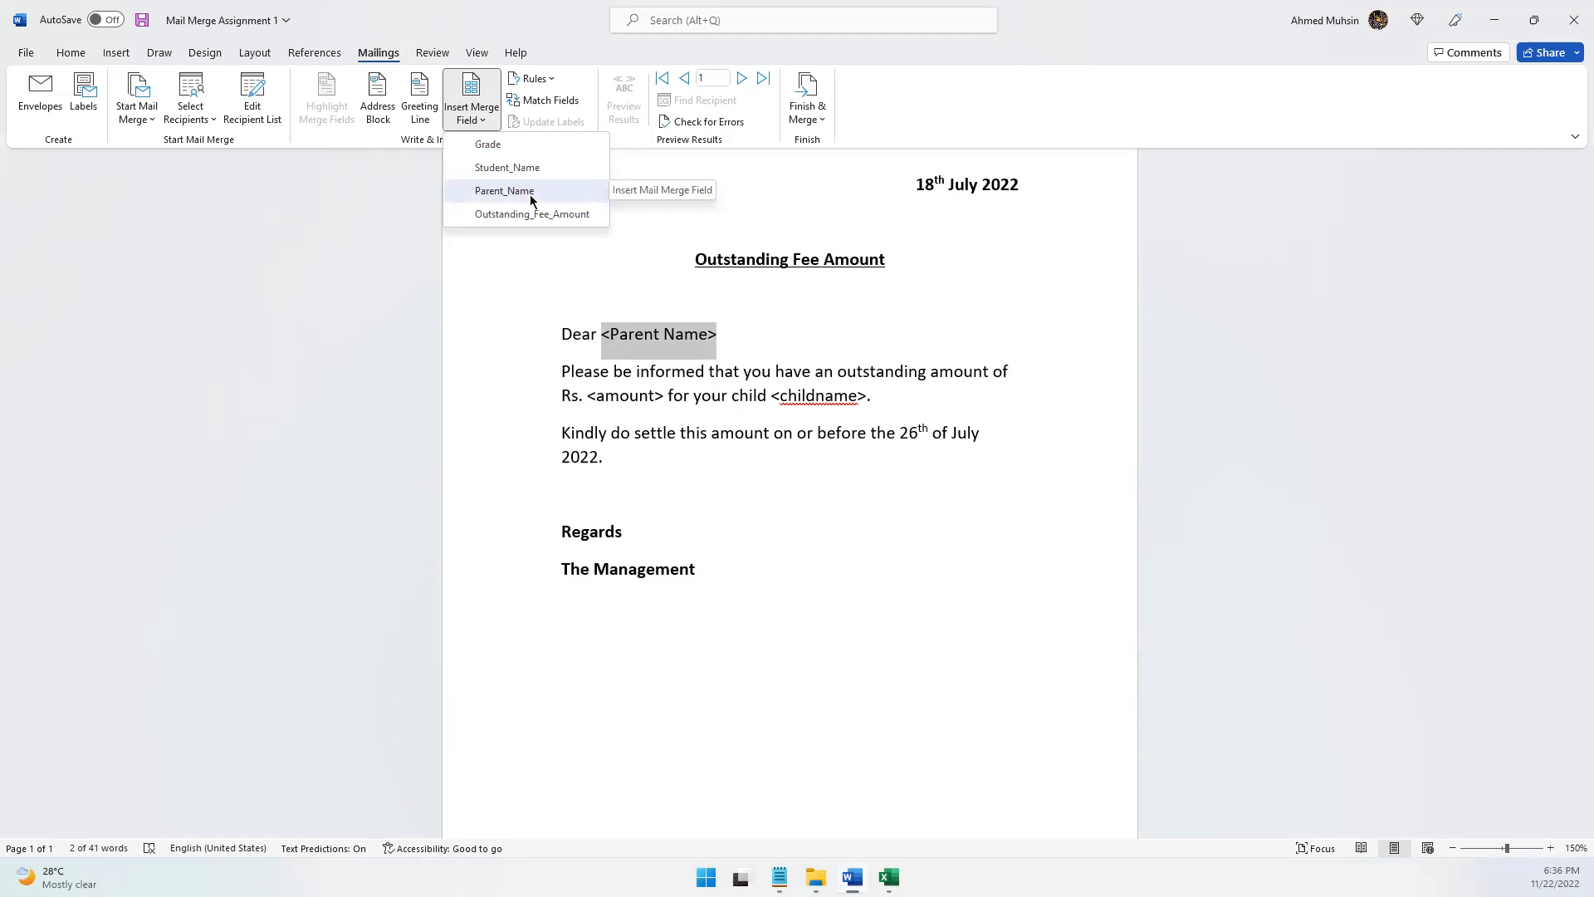
pyautogui.click(504, 191)
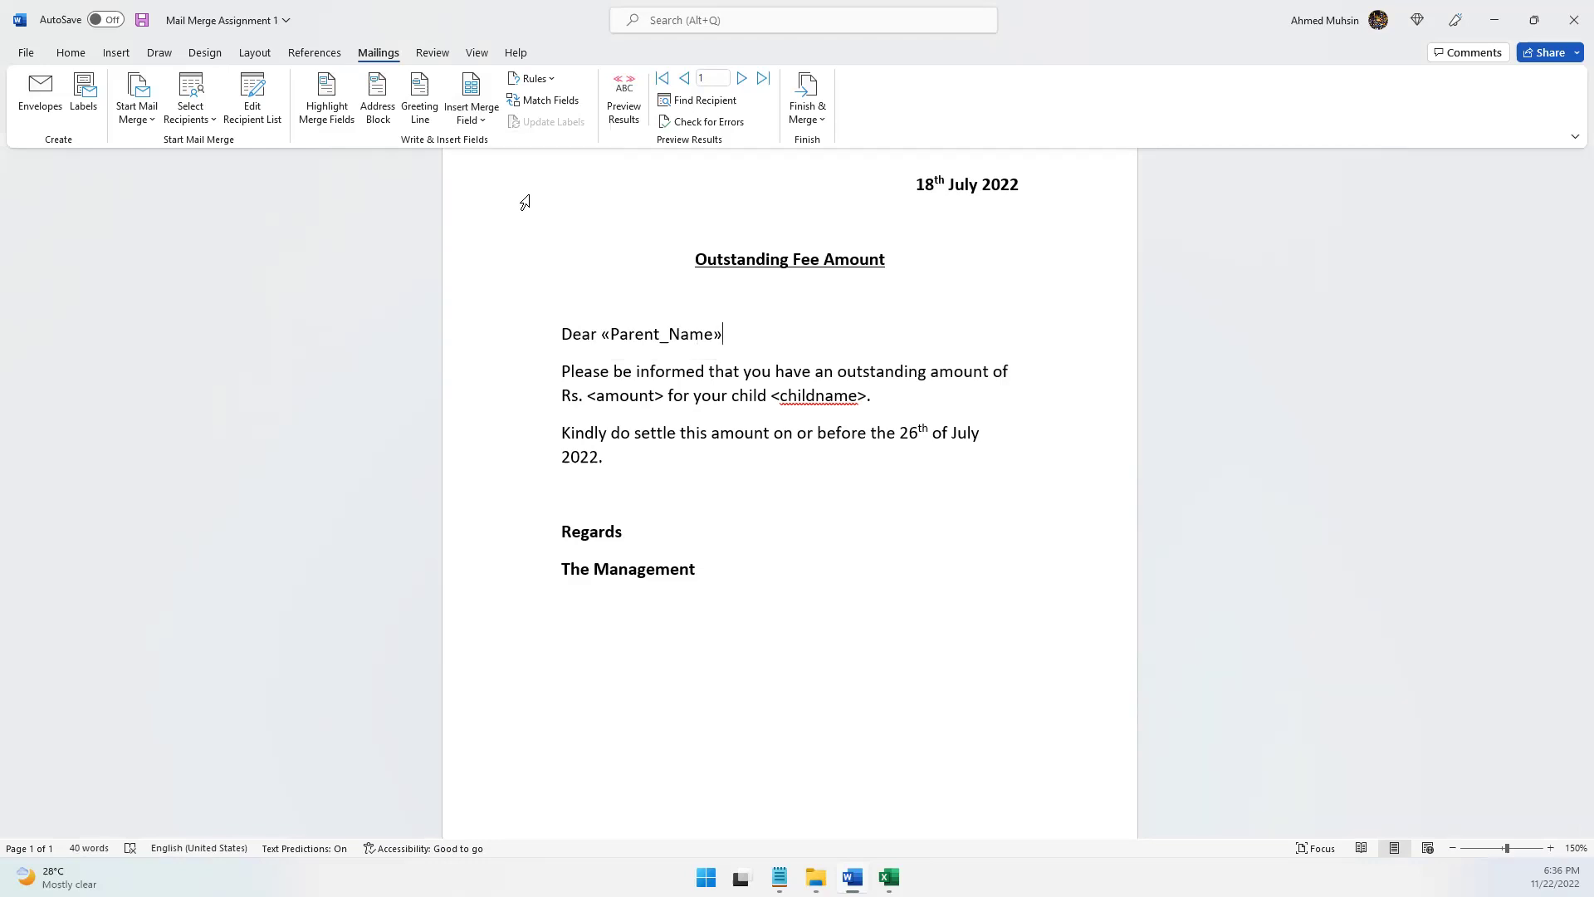
# - Check the Outstanding Fee Amount column in the Excel contacts, and replace the letter's <amount> placeholder with the Outstanding_Fee_Amount merge field
pyautogui.click(470, 117)
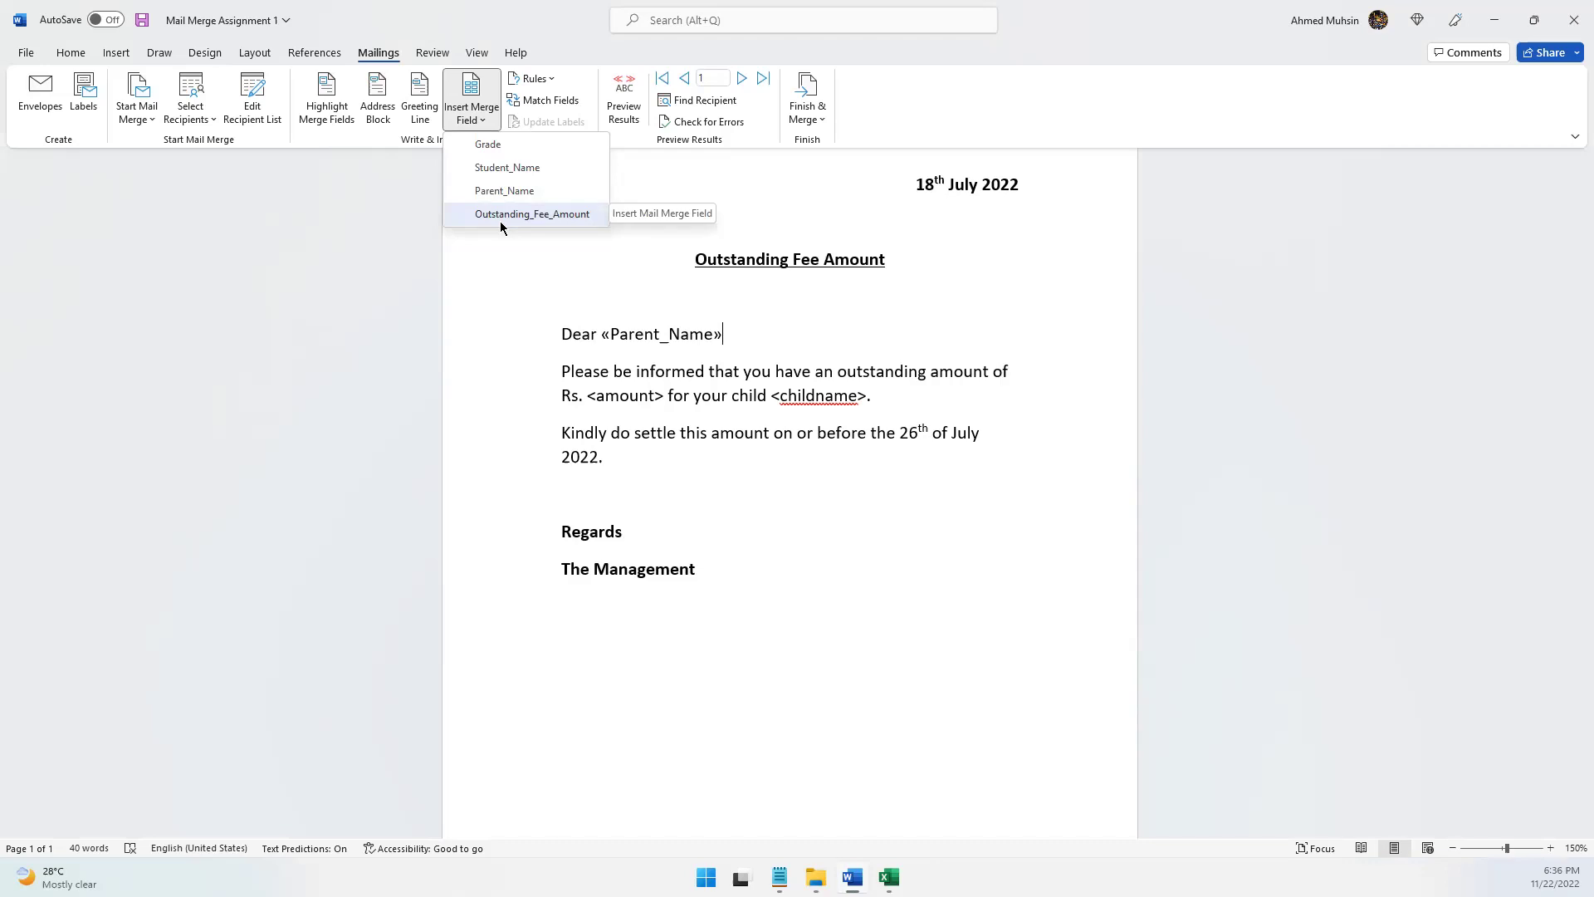
pyautogui.hotkey('alt', 'Tab')
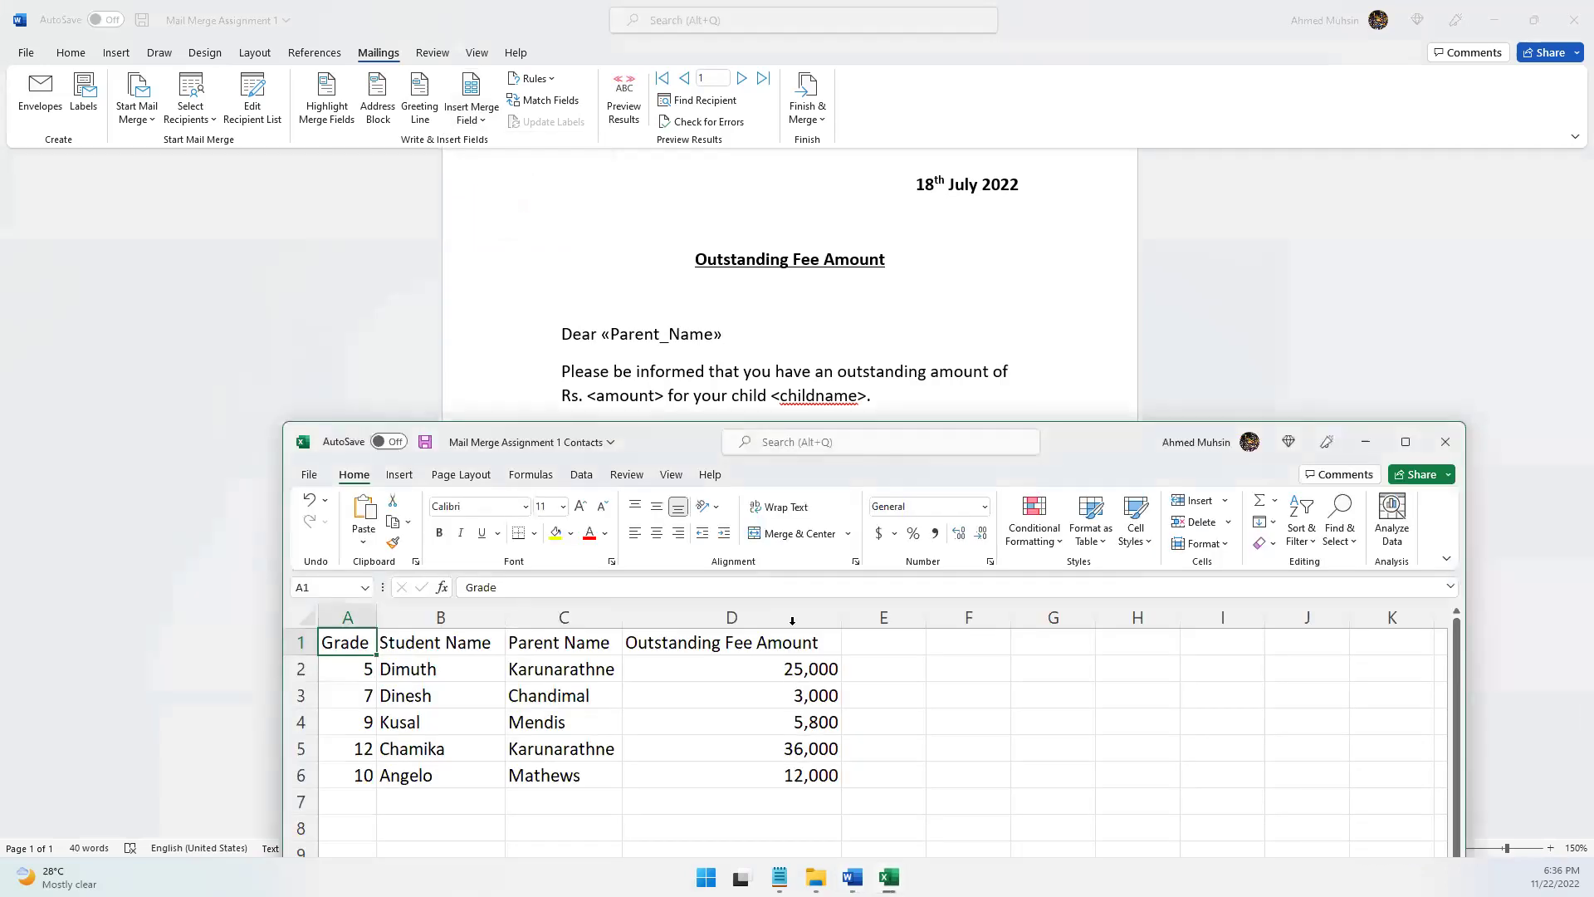
pyautogui.click(792, 621)
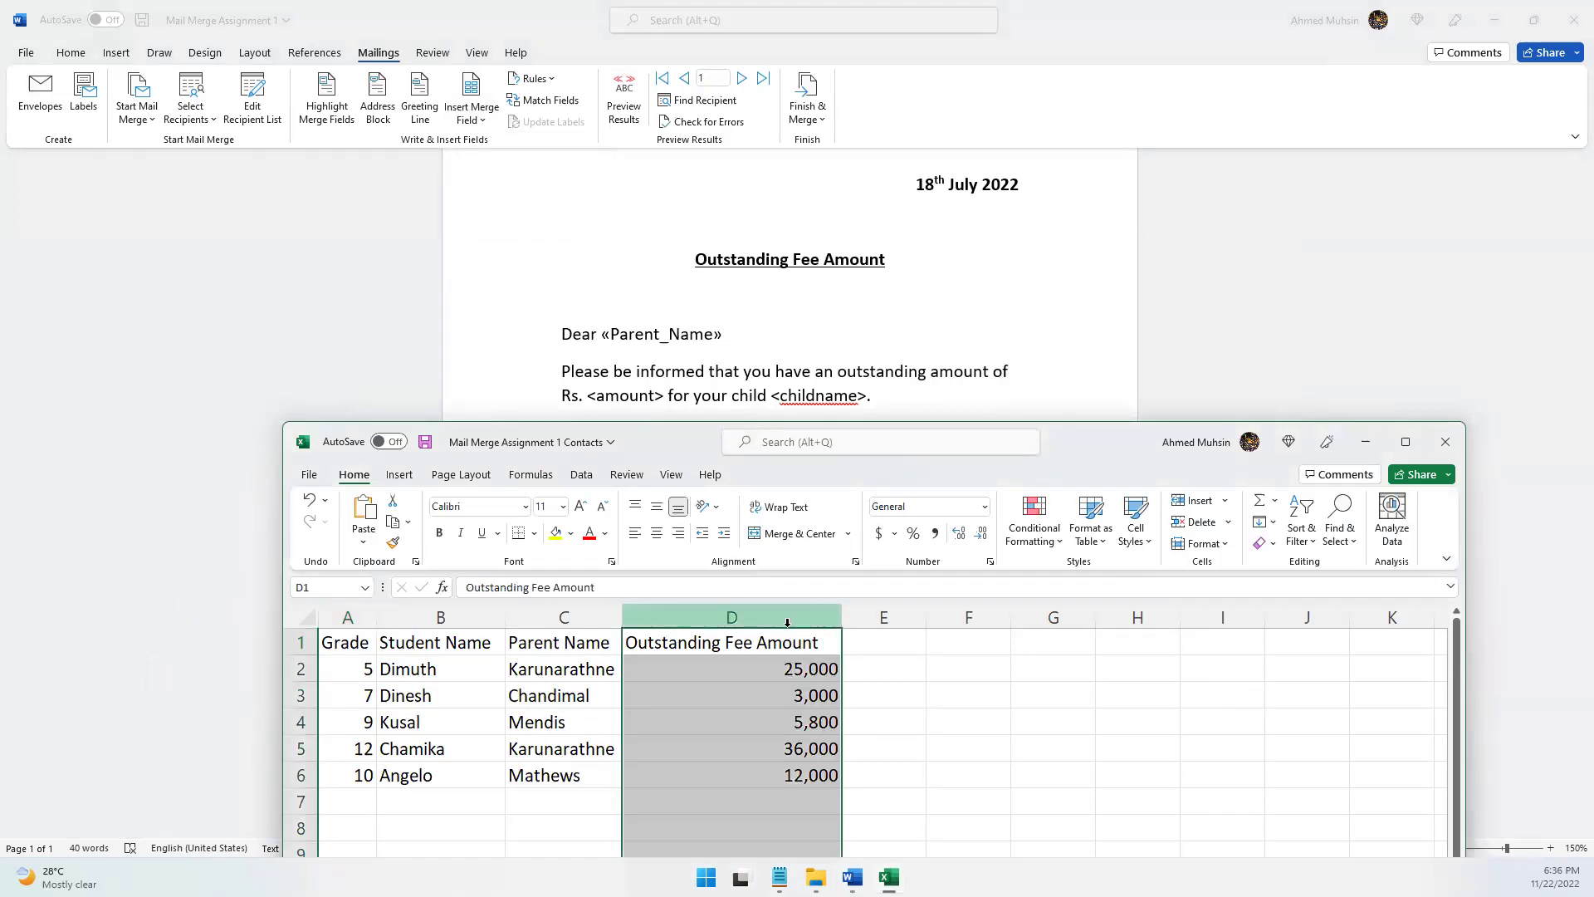
pyautogui.click(1366, 441)
pyautogui.moveTo(587, 397); pyautogui.dragTo(662, 396)
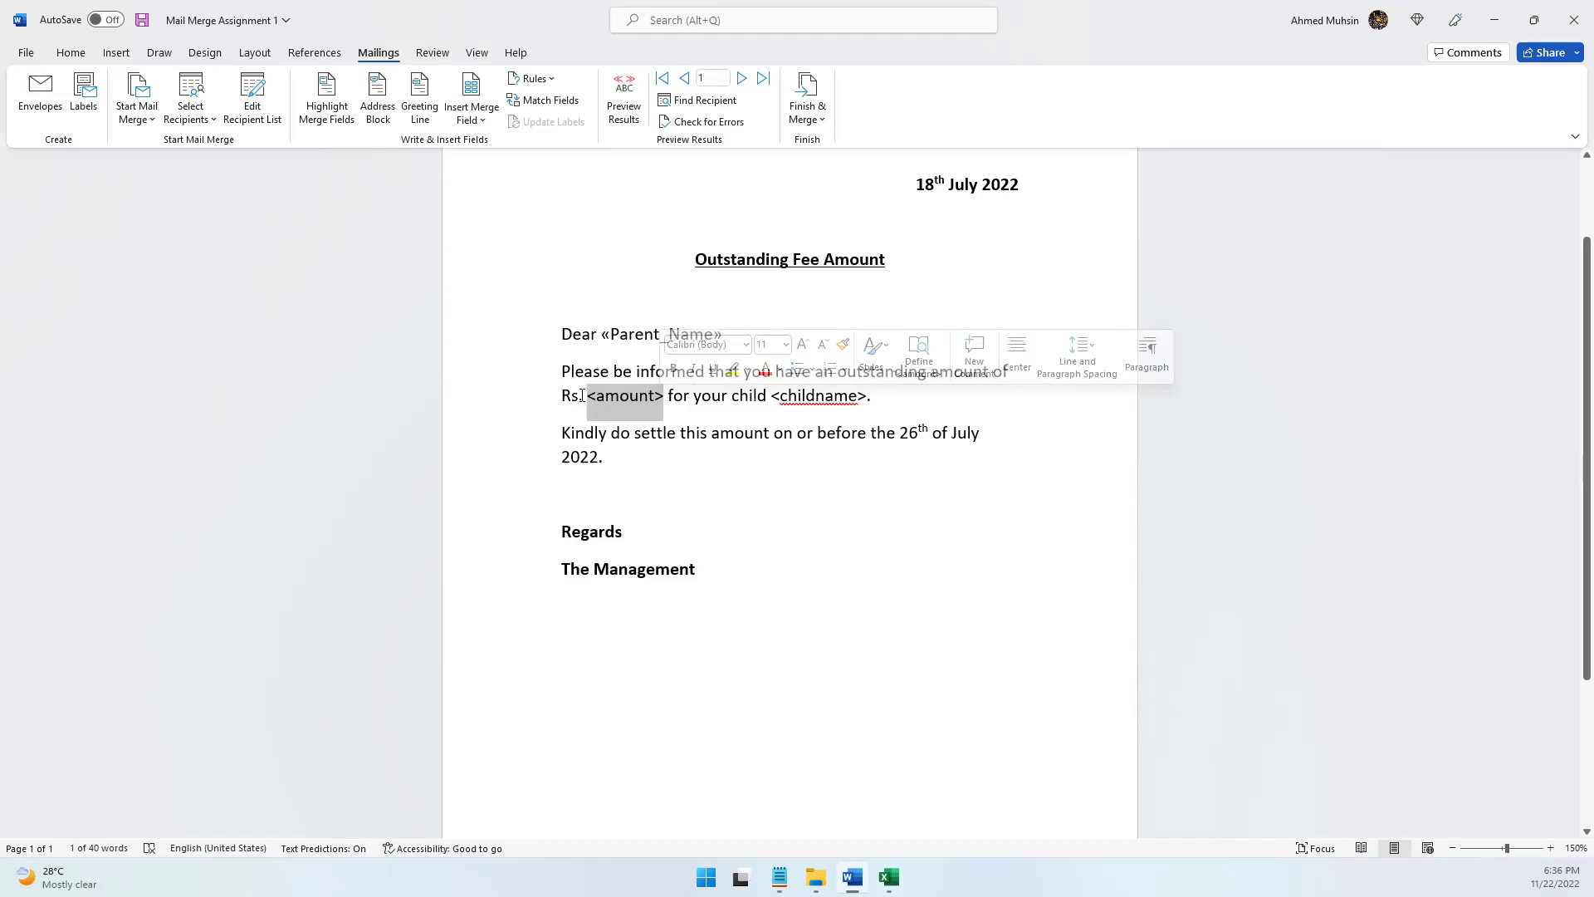
pyautogui.click(462, 120)
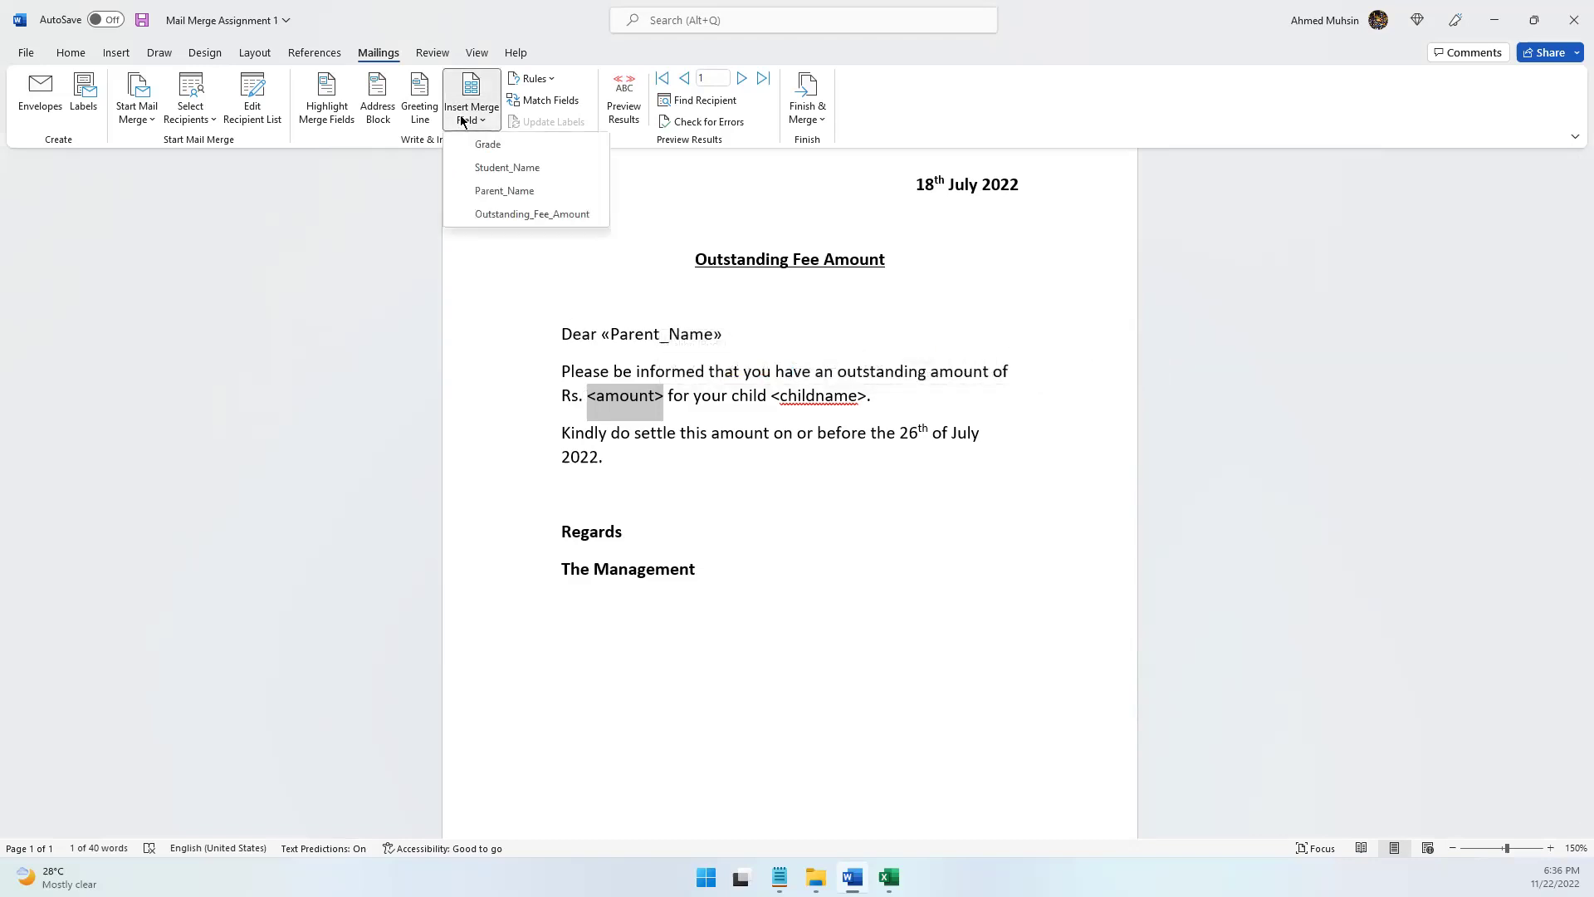
pyautogui.click(503, 214)
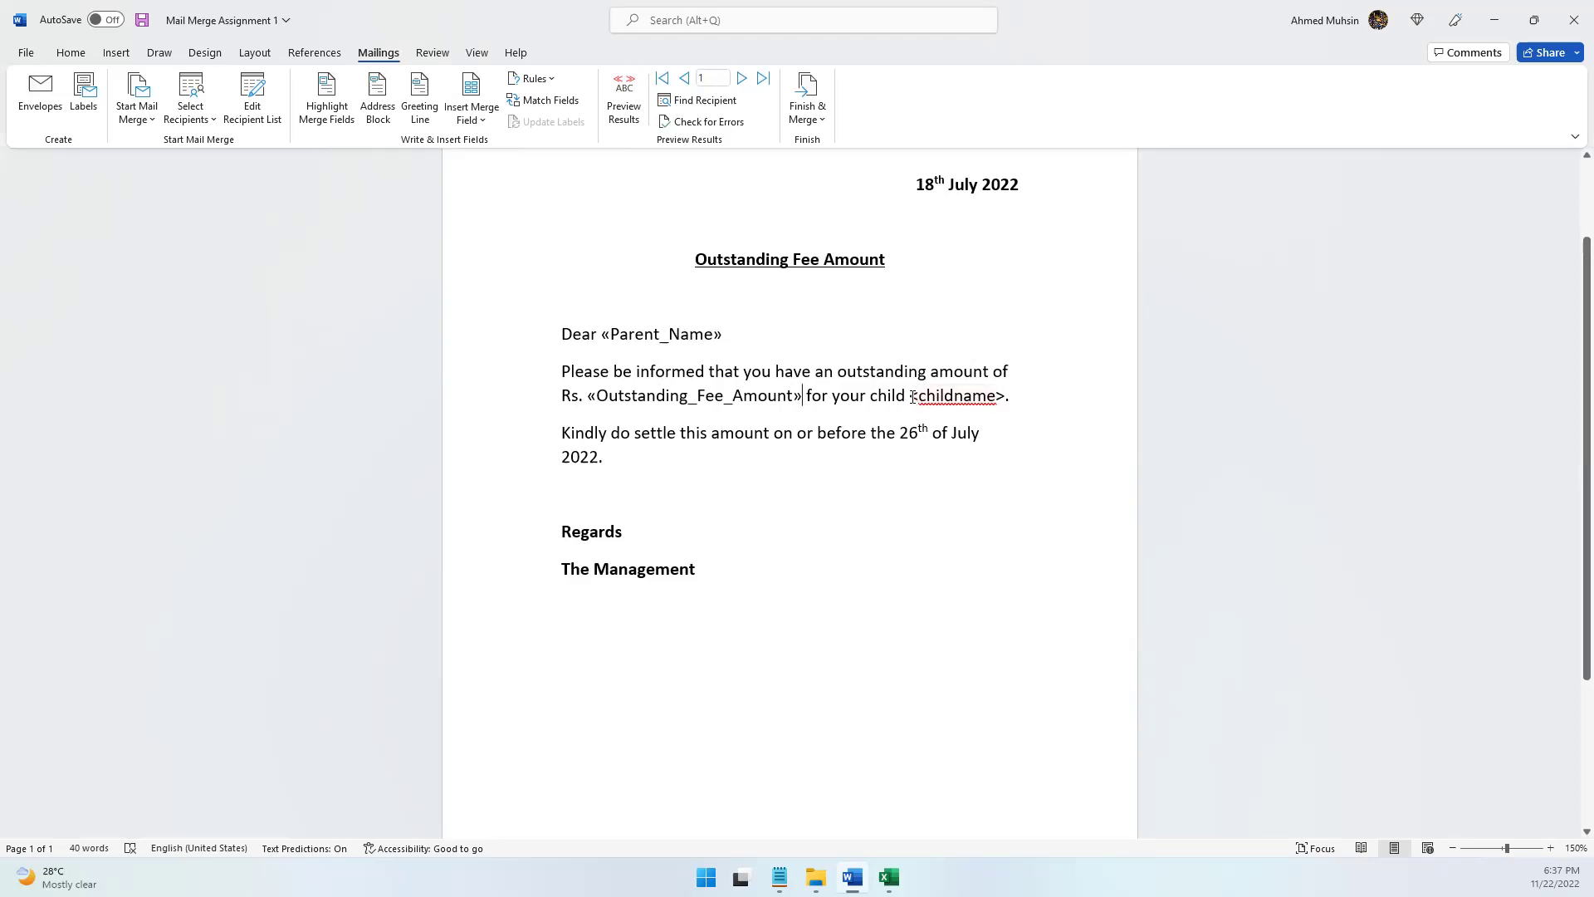
# - Replace the <childname> placeholder with the Student_Name merge field, keeping the full stop after it
pyautogui.moveTo(913, 397); pyautogui.dragTo(1005, 397)
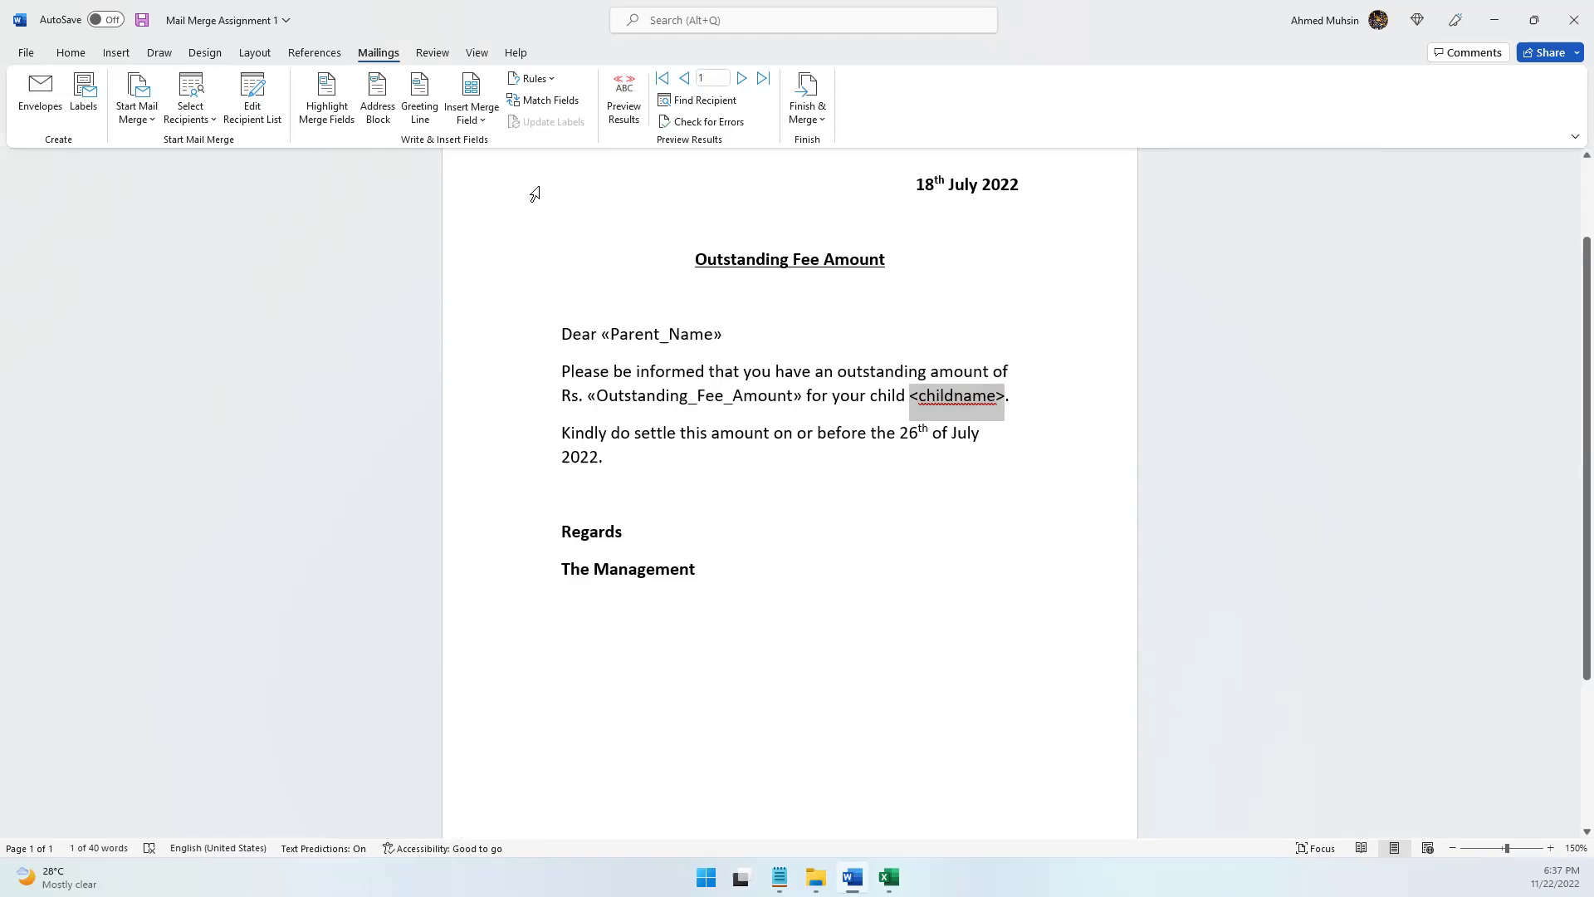
pyautogui.click(471, 126)
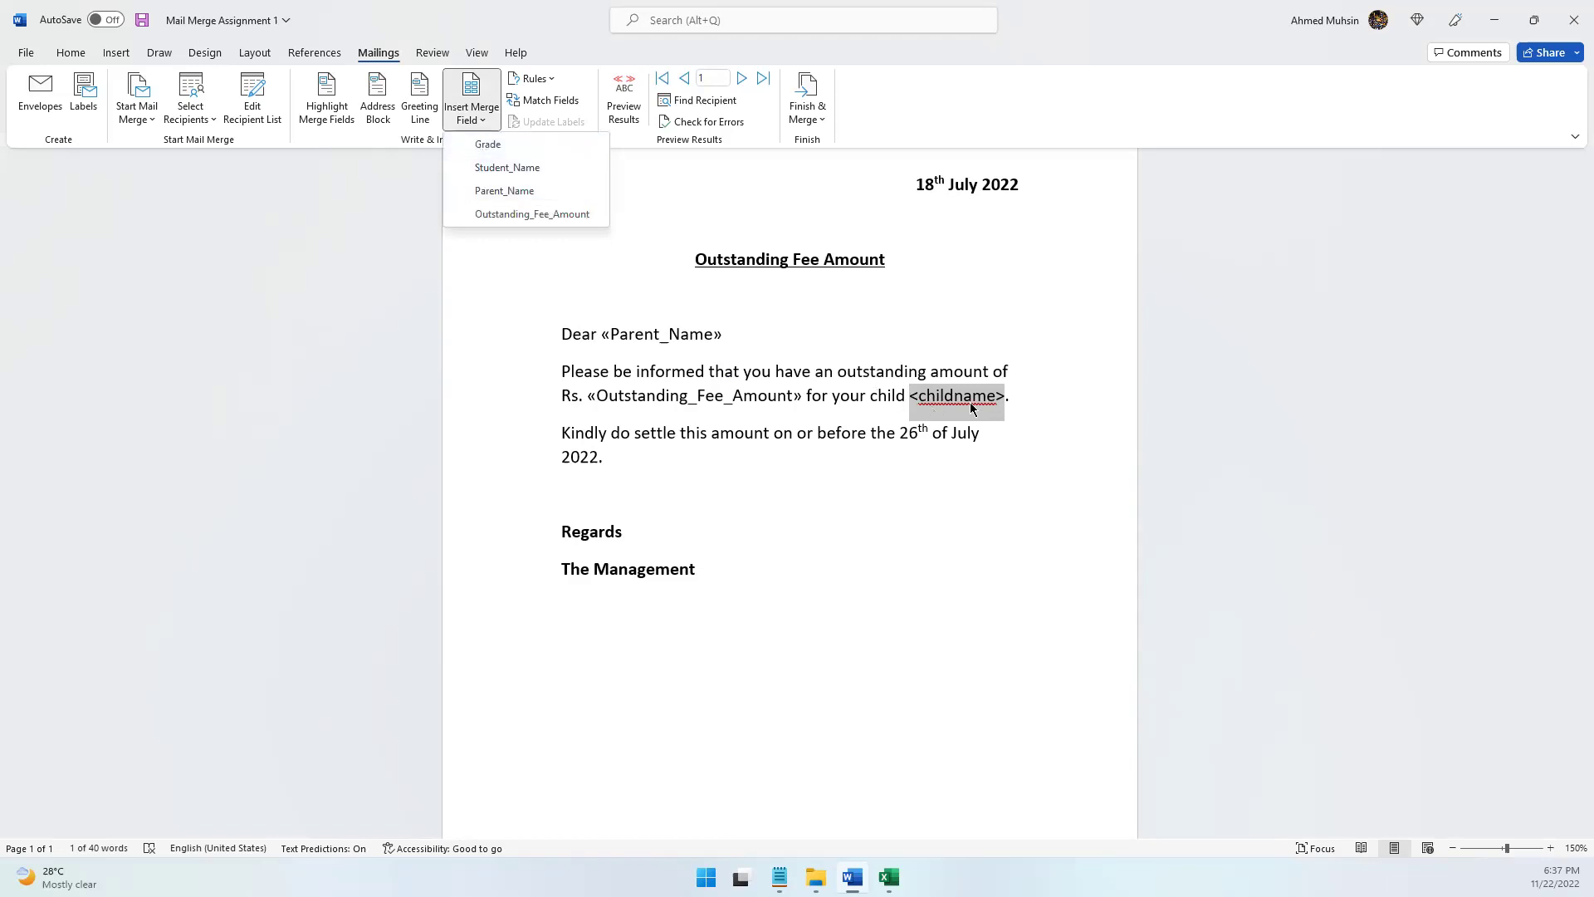
pyautogui.click(518, 170)
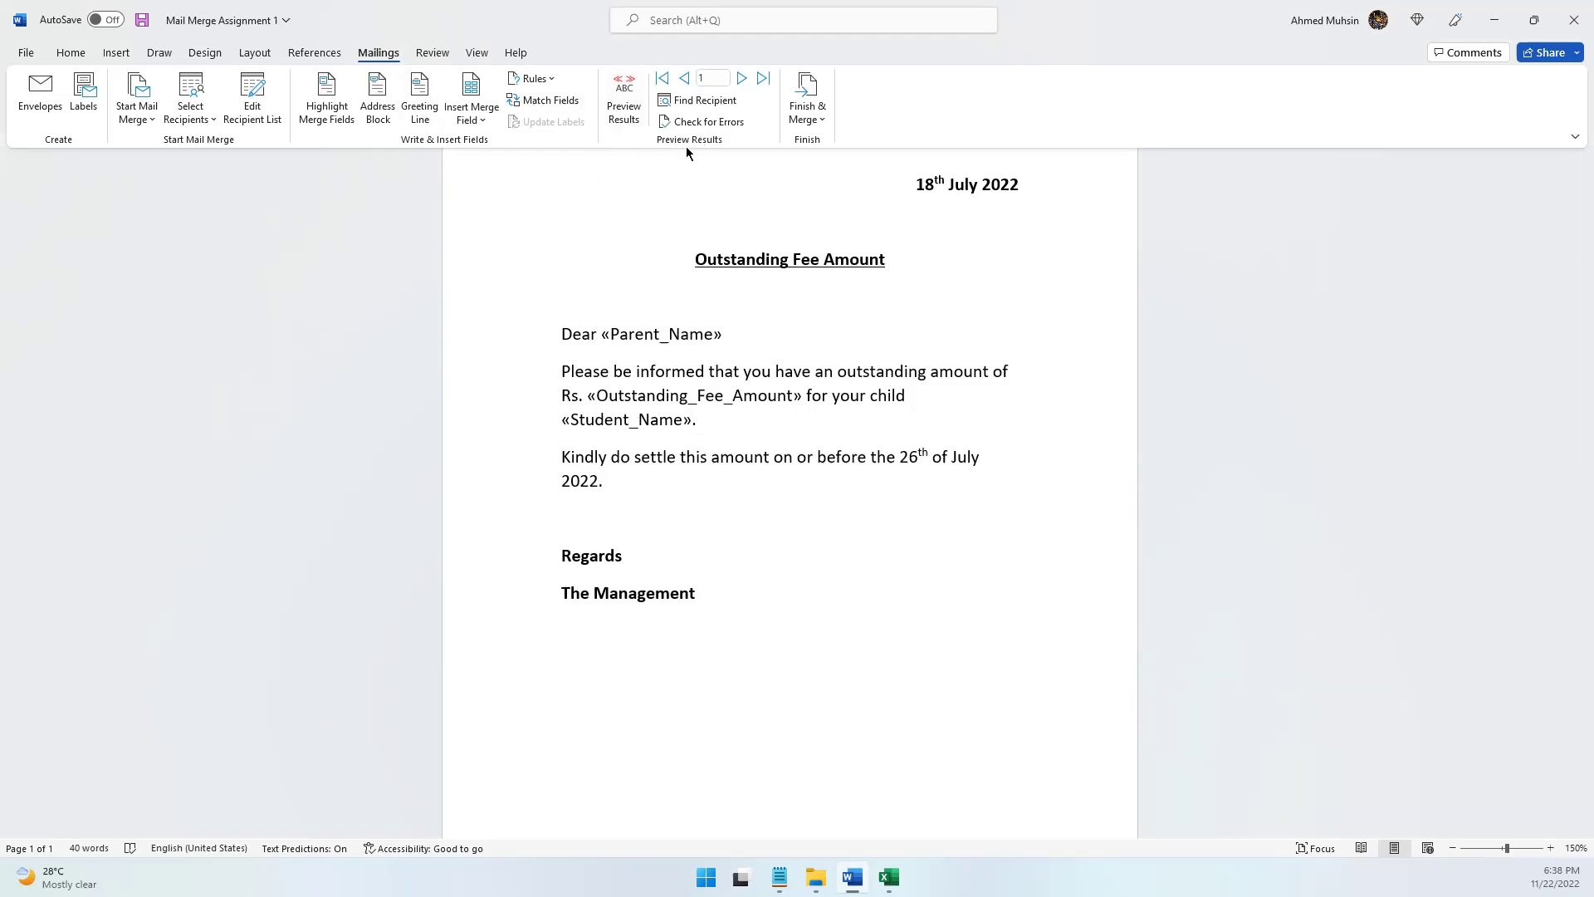
# - Preview the merged letter for records 1 and 2, then turn the results preview off
pyautogui.click(635, 125)
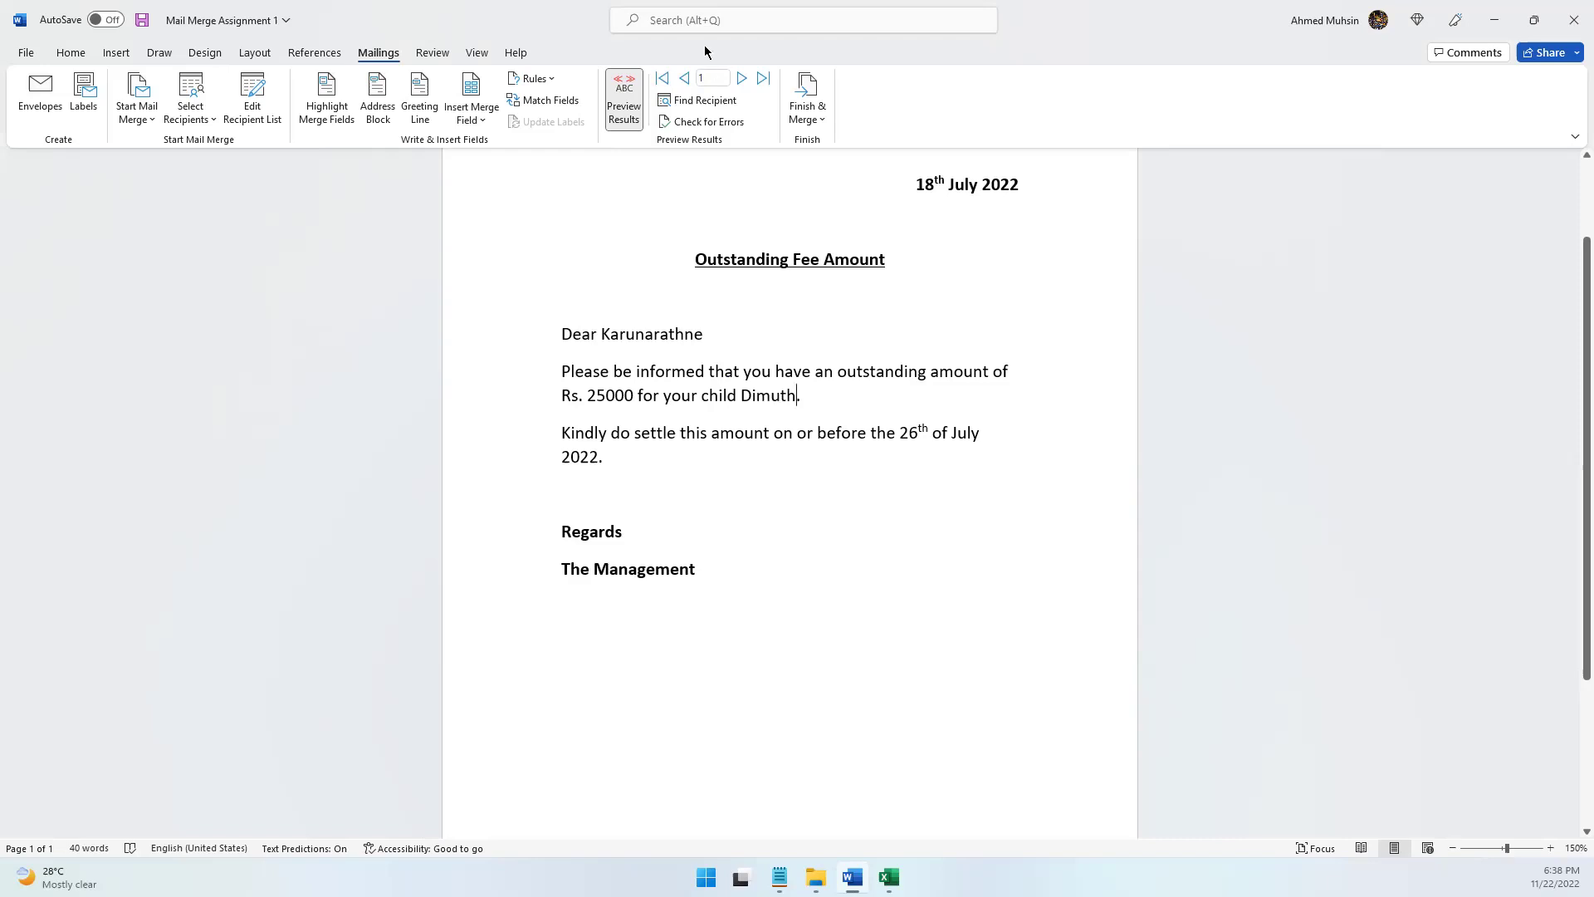
pyautogui.click(742, 78)
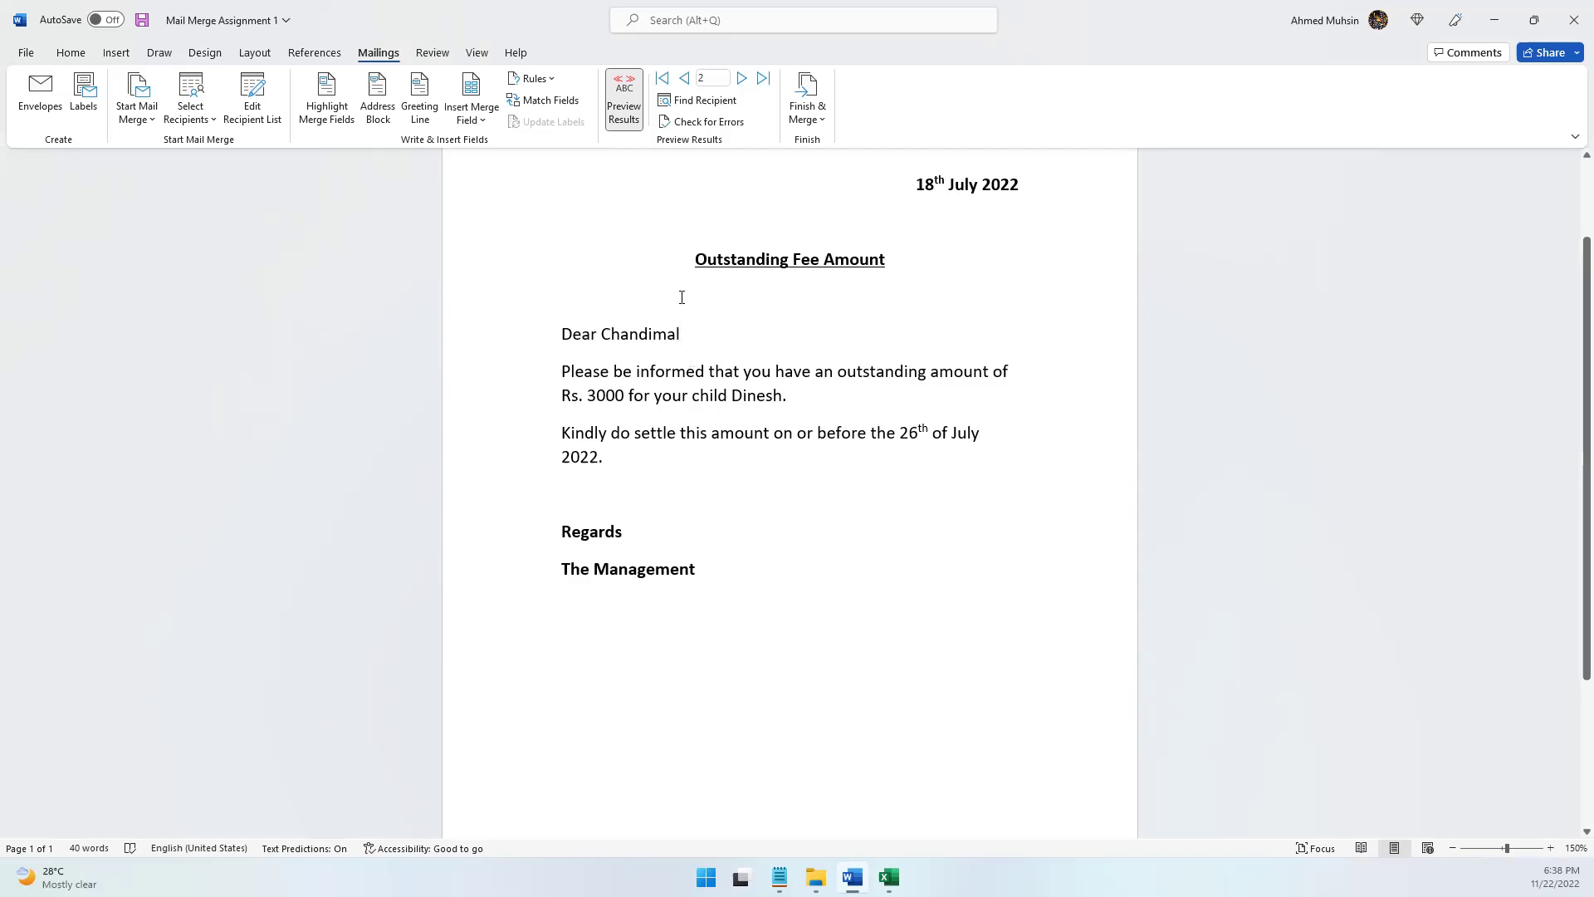
pyautogui.click(623, 106)
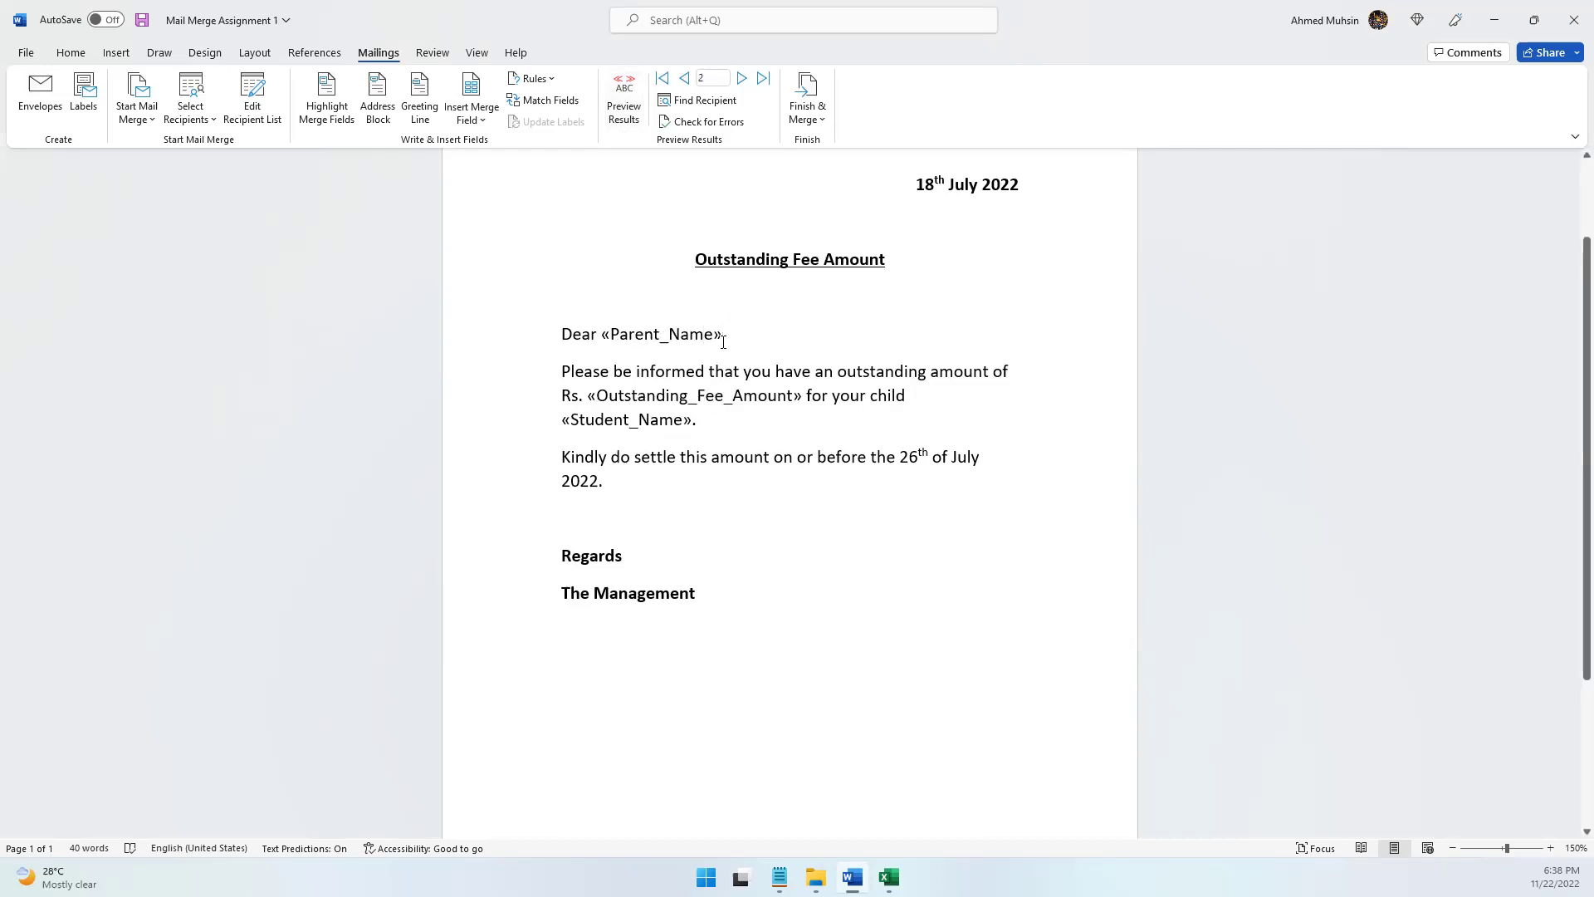
# - Add a comma after the Parent_Name field in the greeting and preview the letter through to record 4
pyautogui.write(',')
pyautogui.click(630, 117)
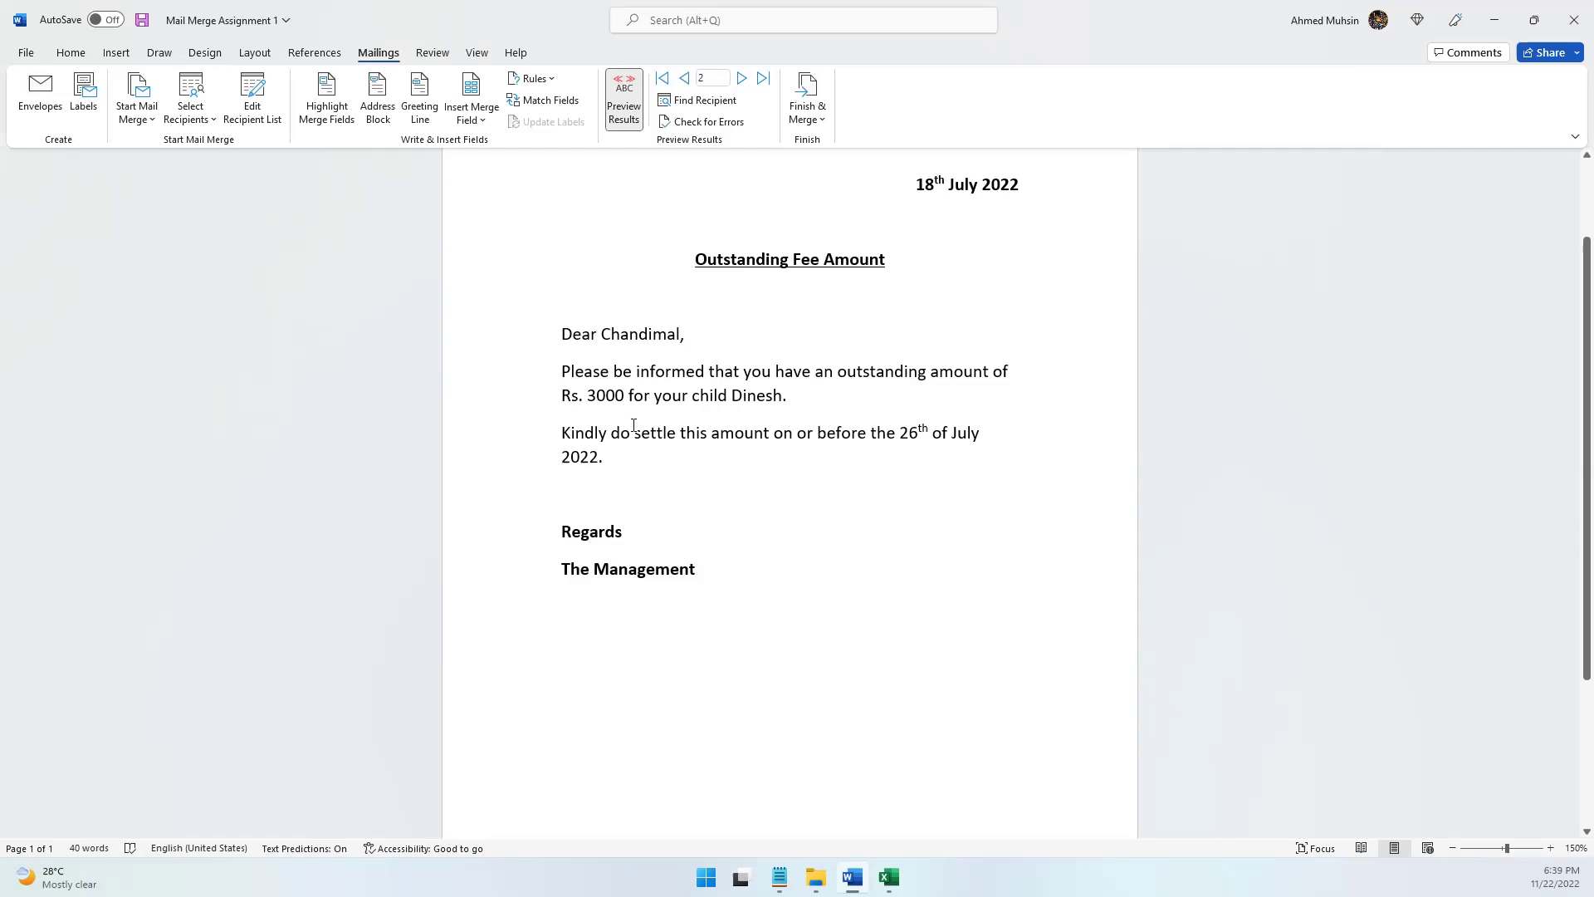
pyautogui.doubleClick(743, 83)
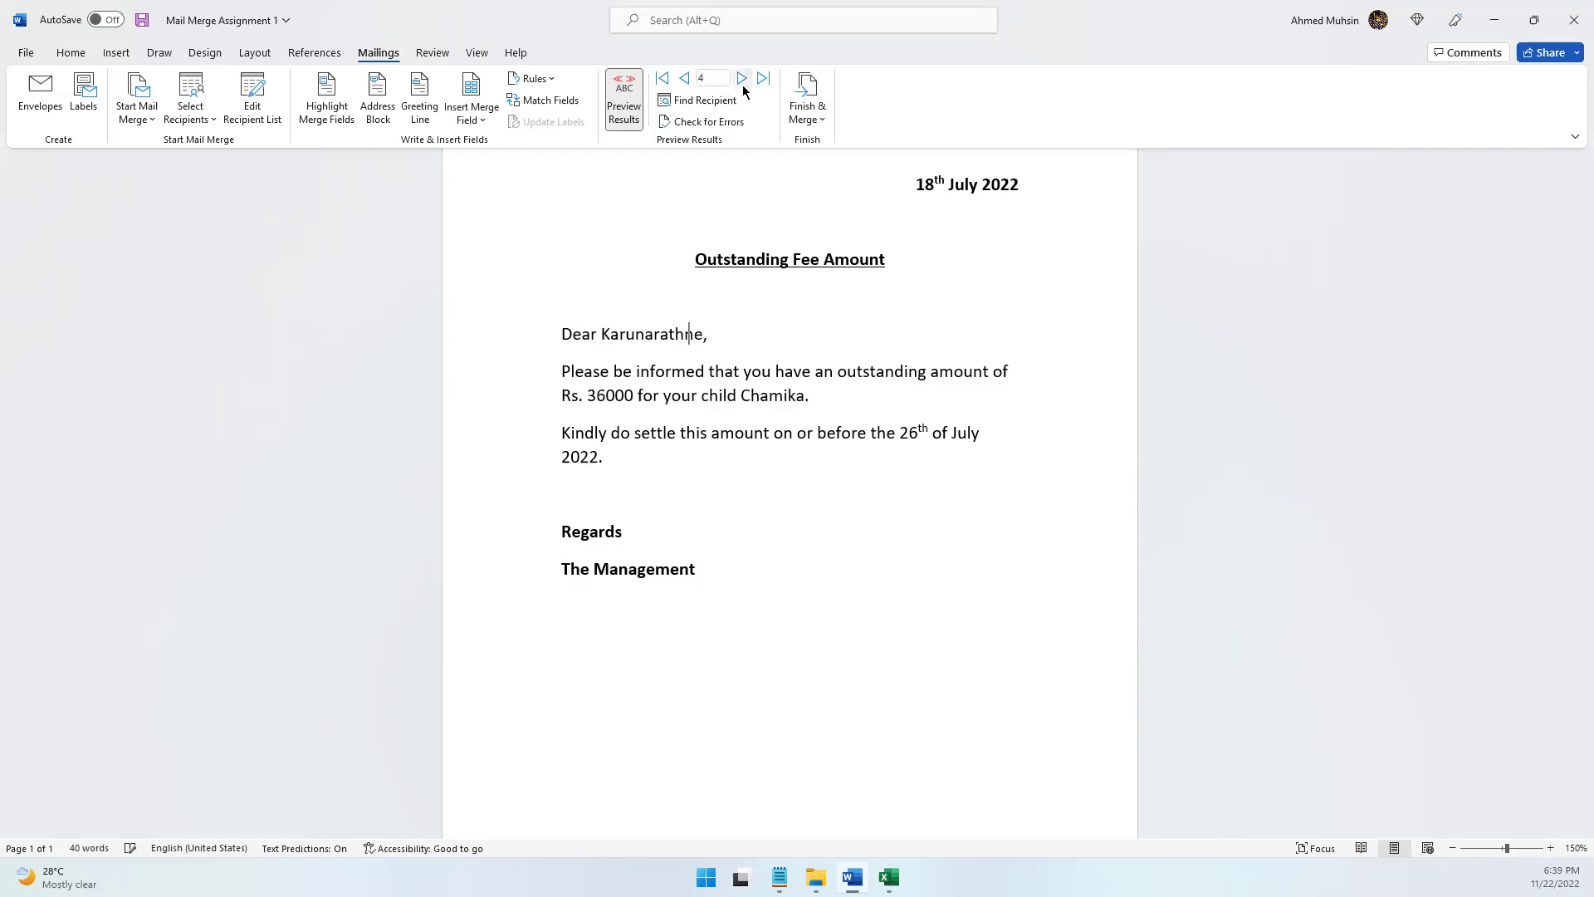
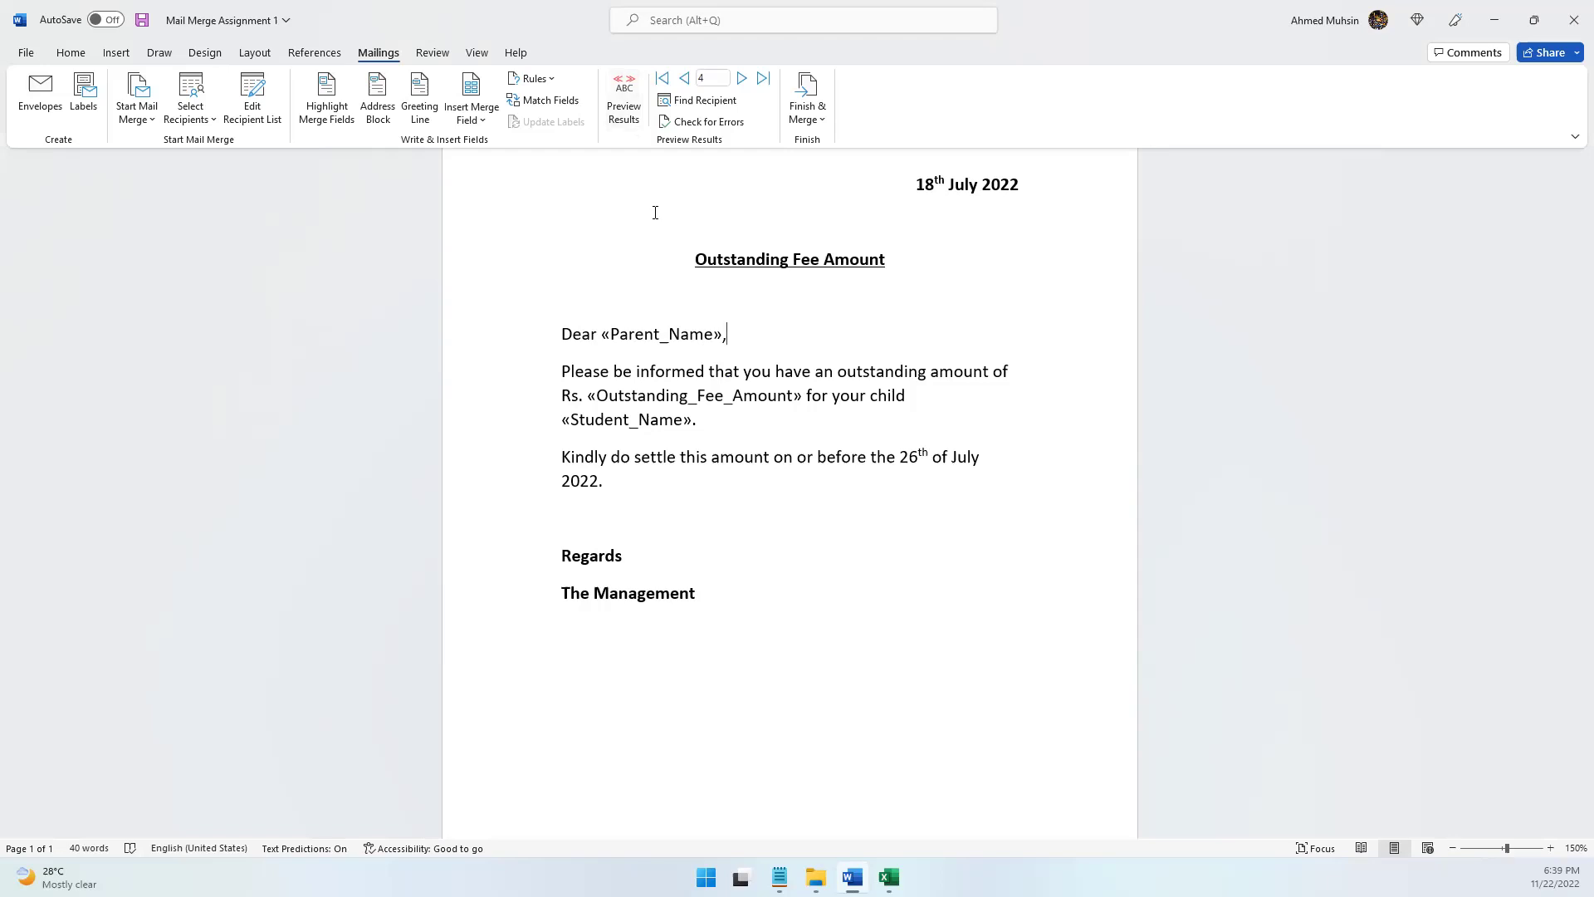
# - Examine the contact rows and the parent names in C2:C6 of the Excel sheet, then return to the Word letter
pyautogui.click(889, 876)
pyautogui.moveTo(301, 668); pyautogui.dragTo(301, 695)
pyautogui.click(302, 696)
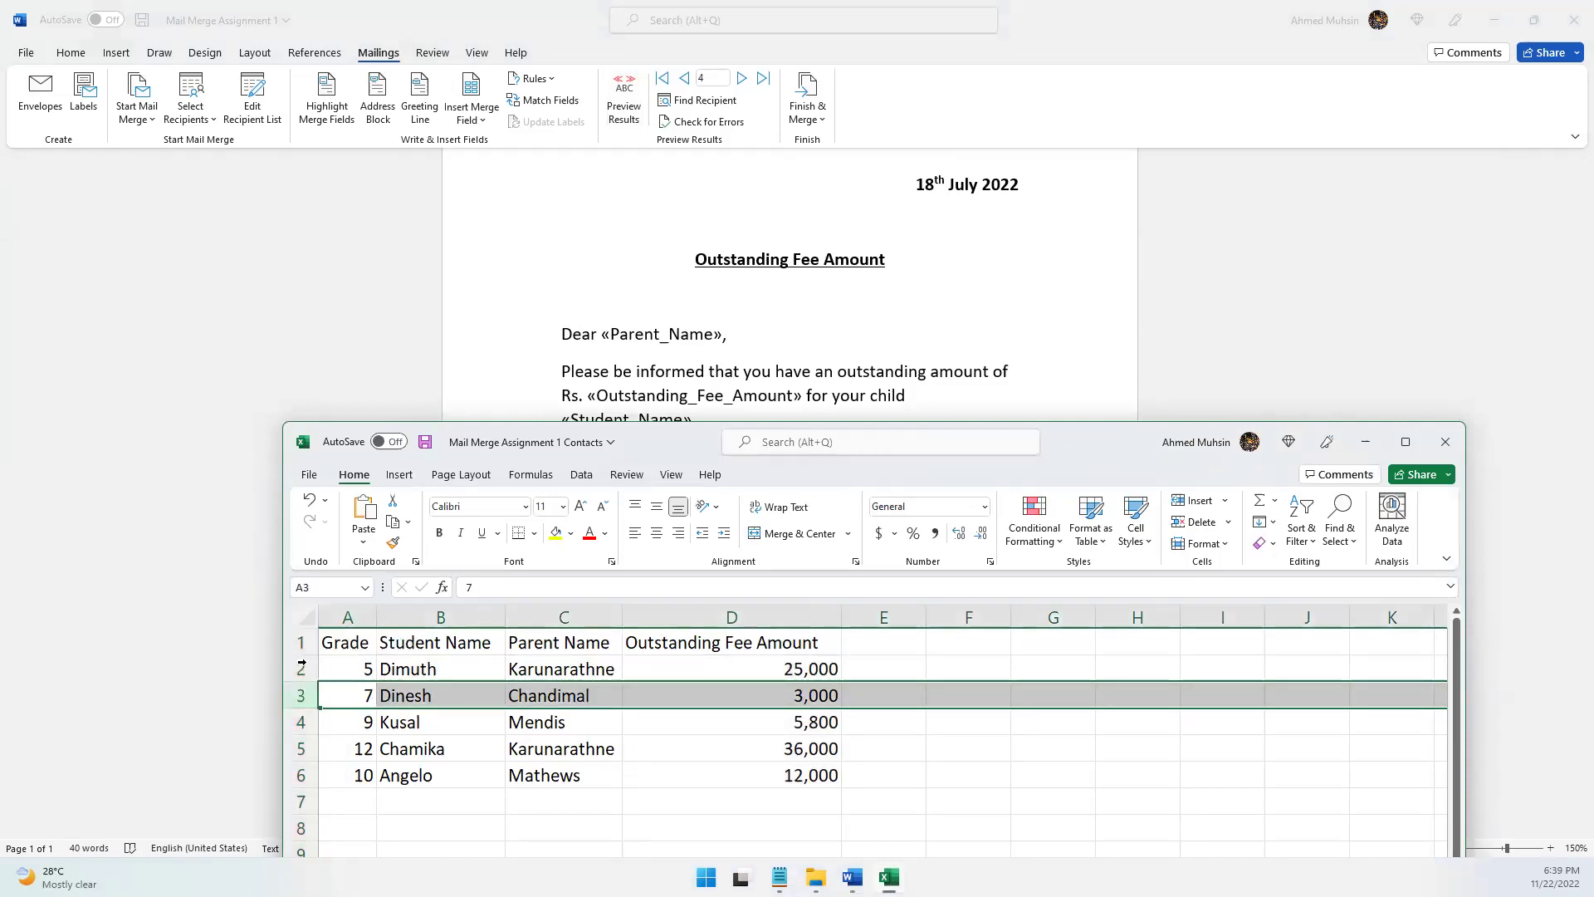
pyautogui.click(563, 670)
pyautogui.click(581, 694)
pyautogui.click(574, 724)
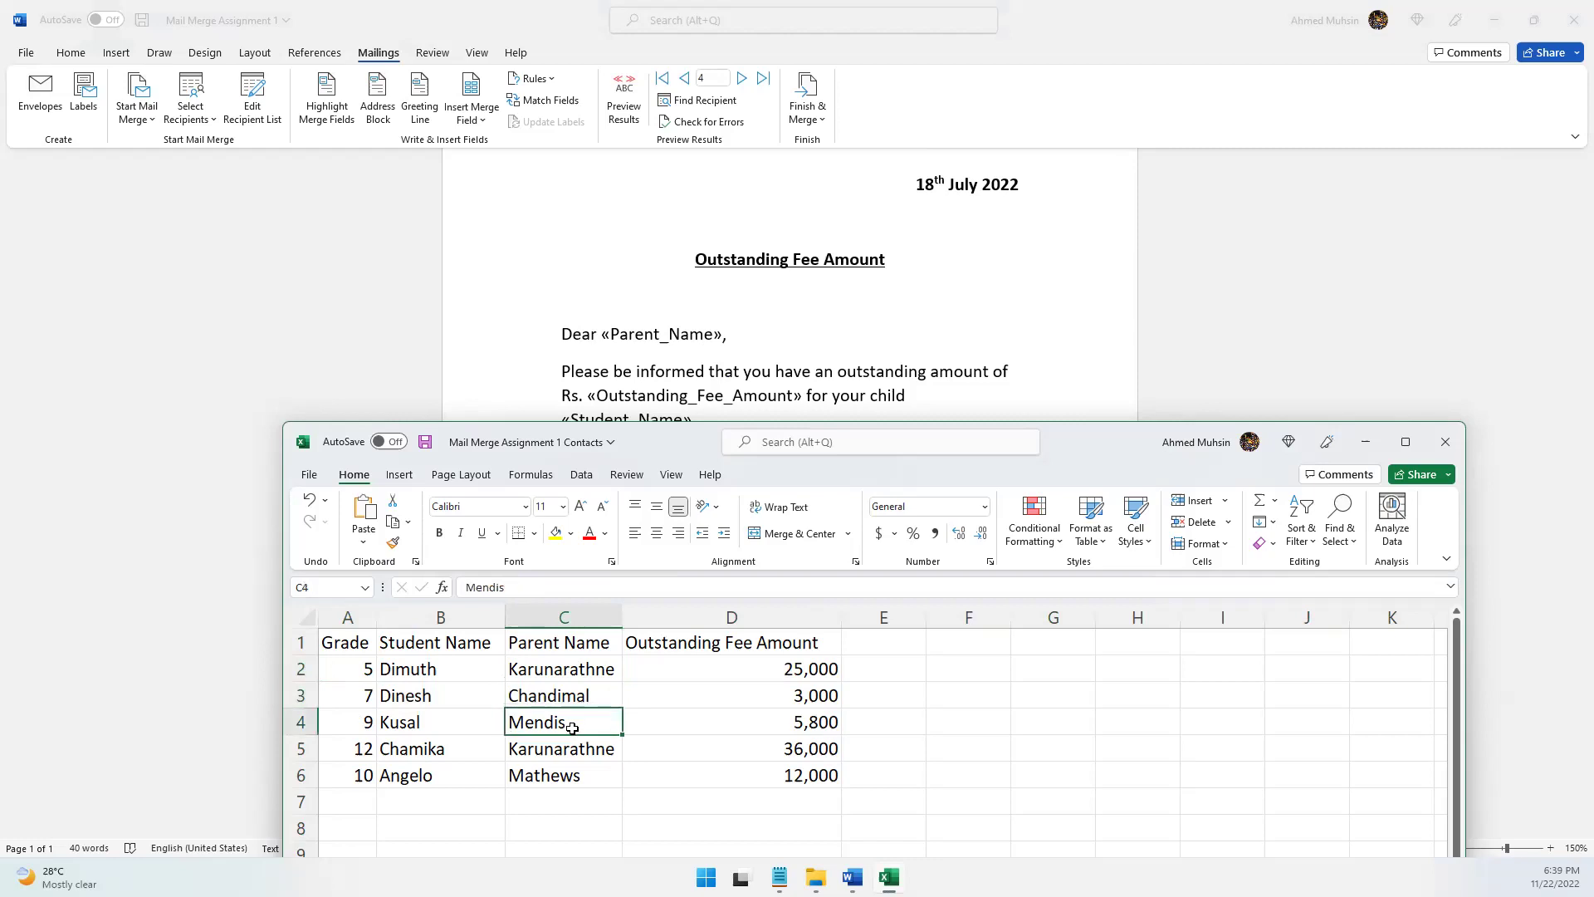
pyautogui.click(573, 752)
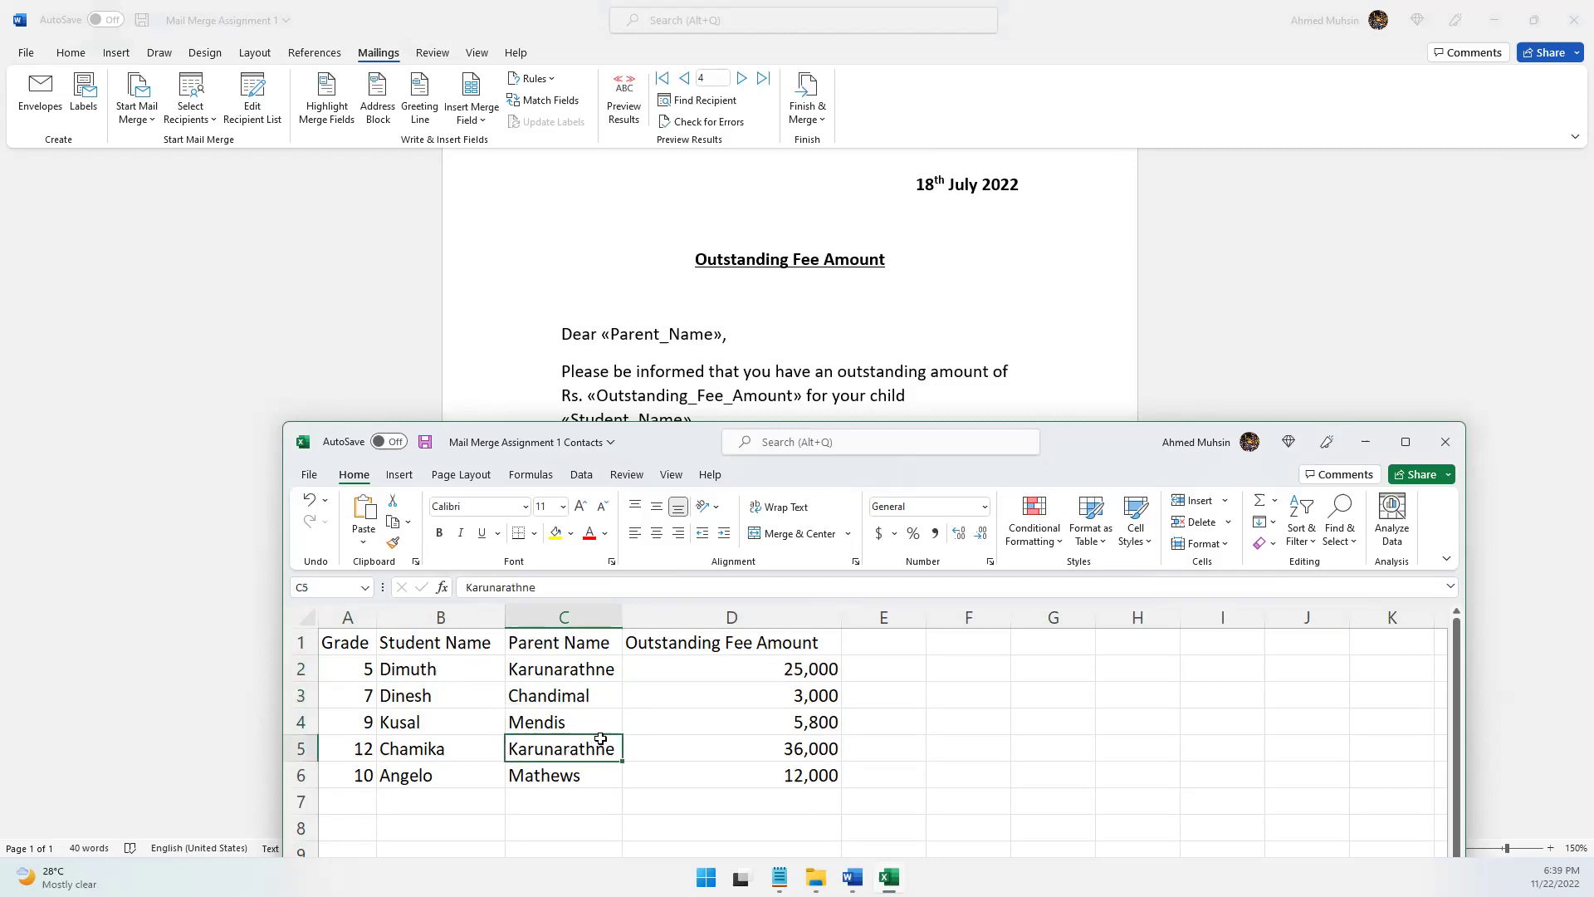
pyautogui.click(533, 786)
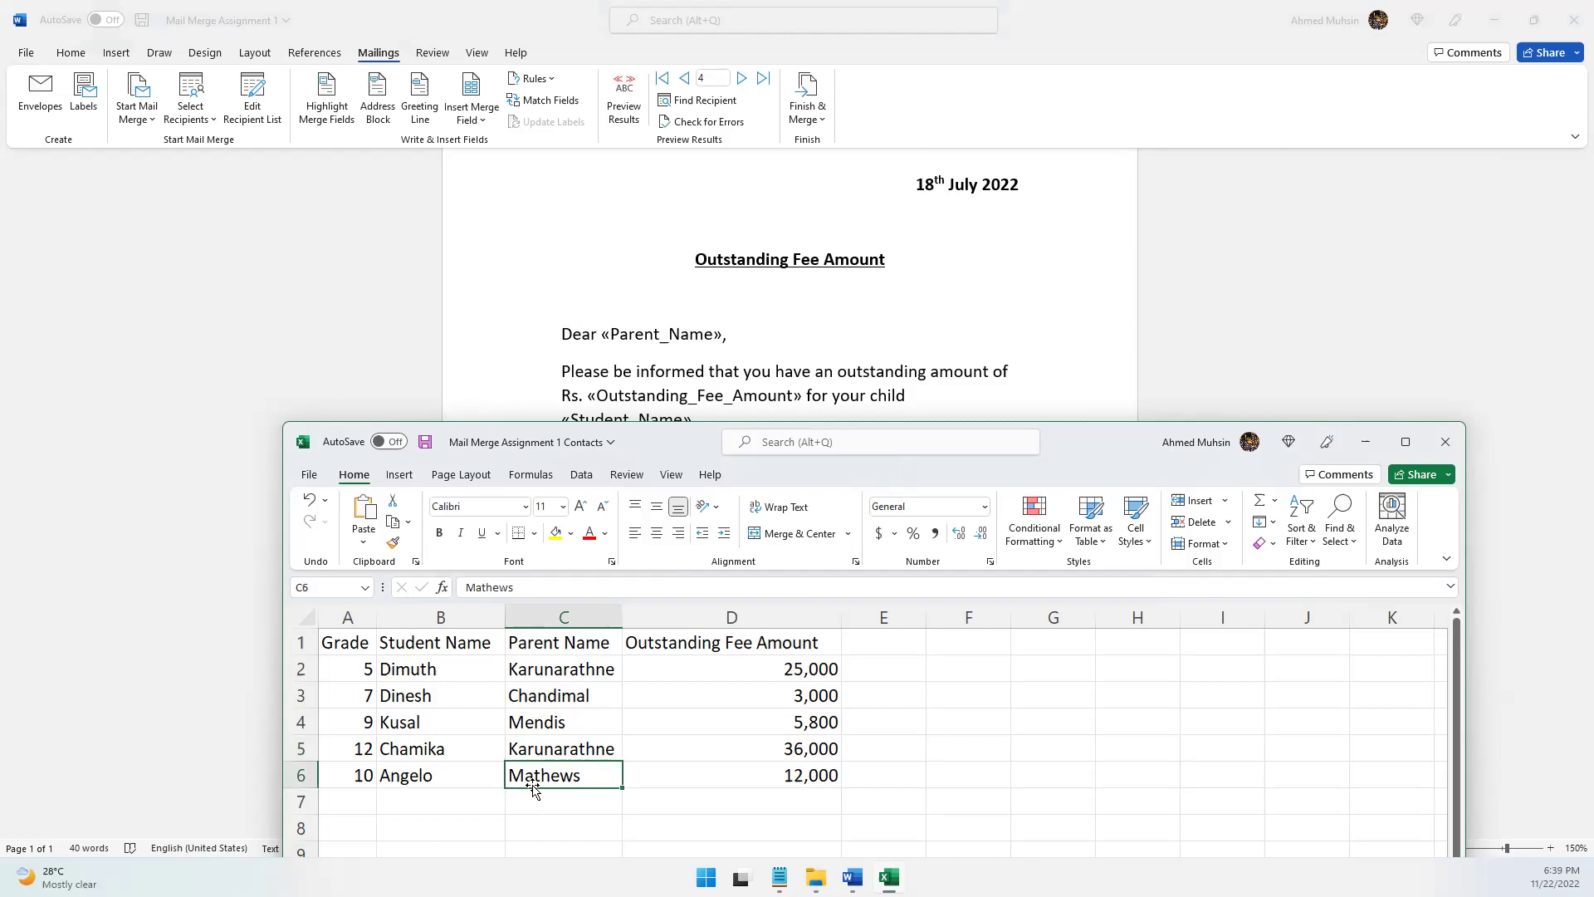
pyautogui.click(1365, 442)
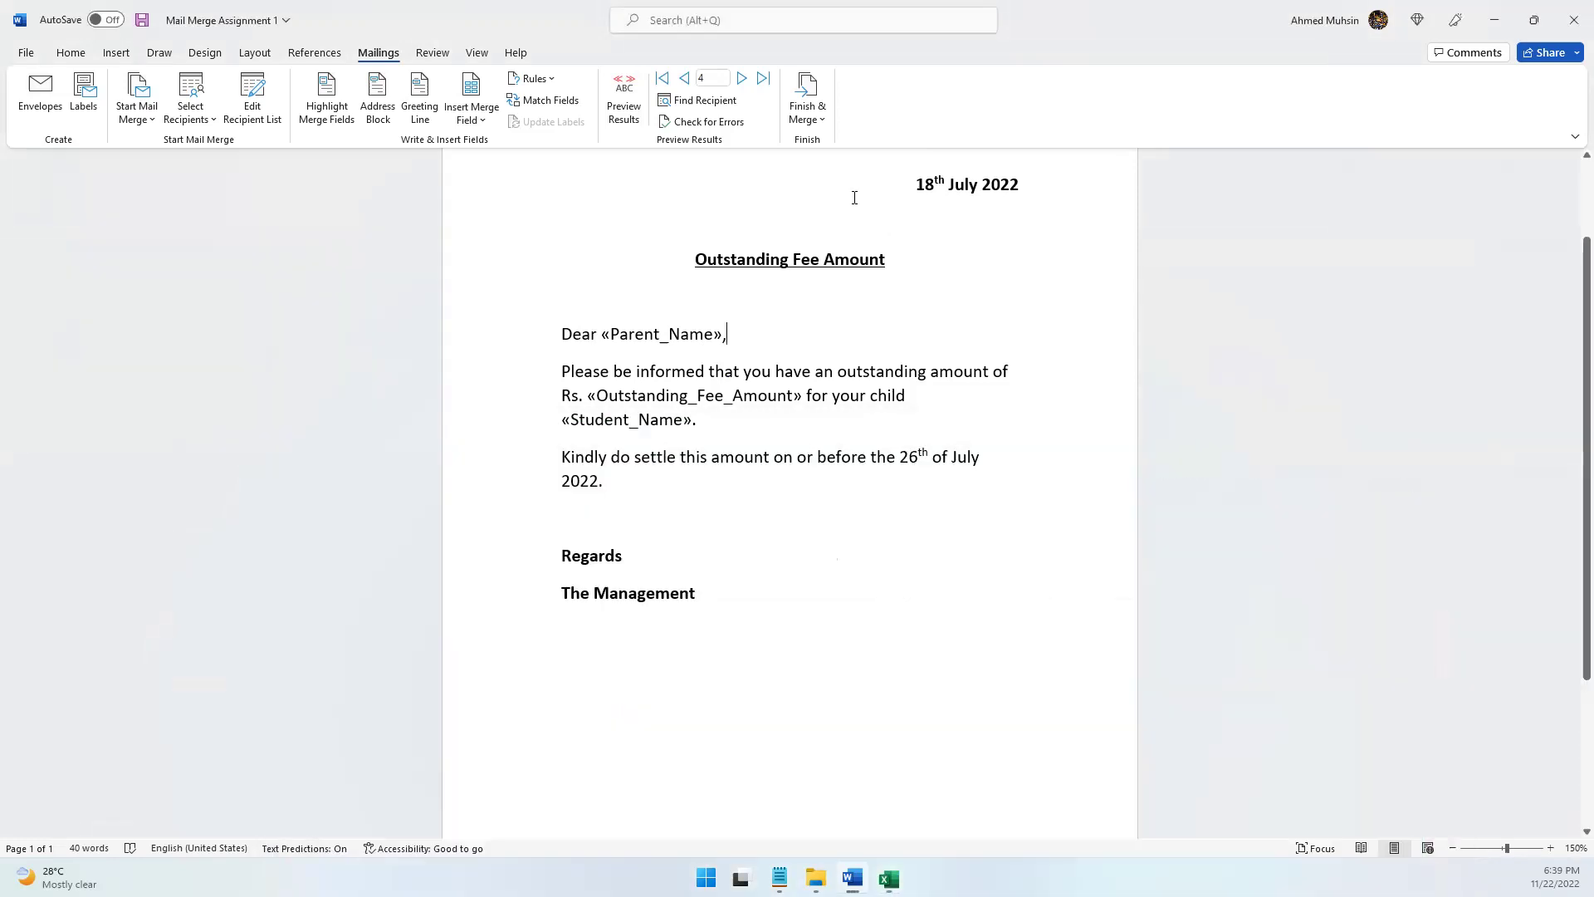
# - Merge all contact records into a new document of individual letters and shrink its window to reveal the original letter
pyautogui.click(817, 118)
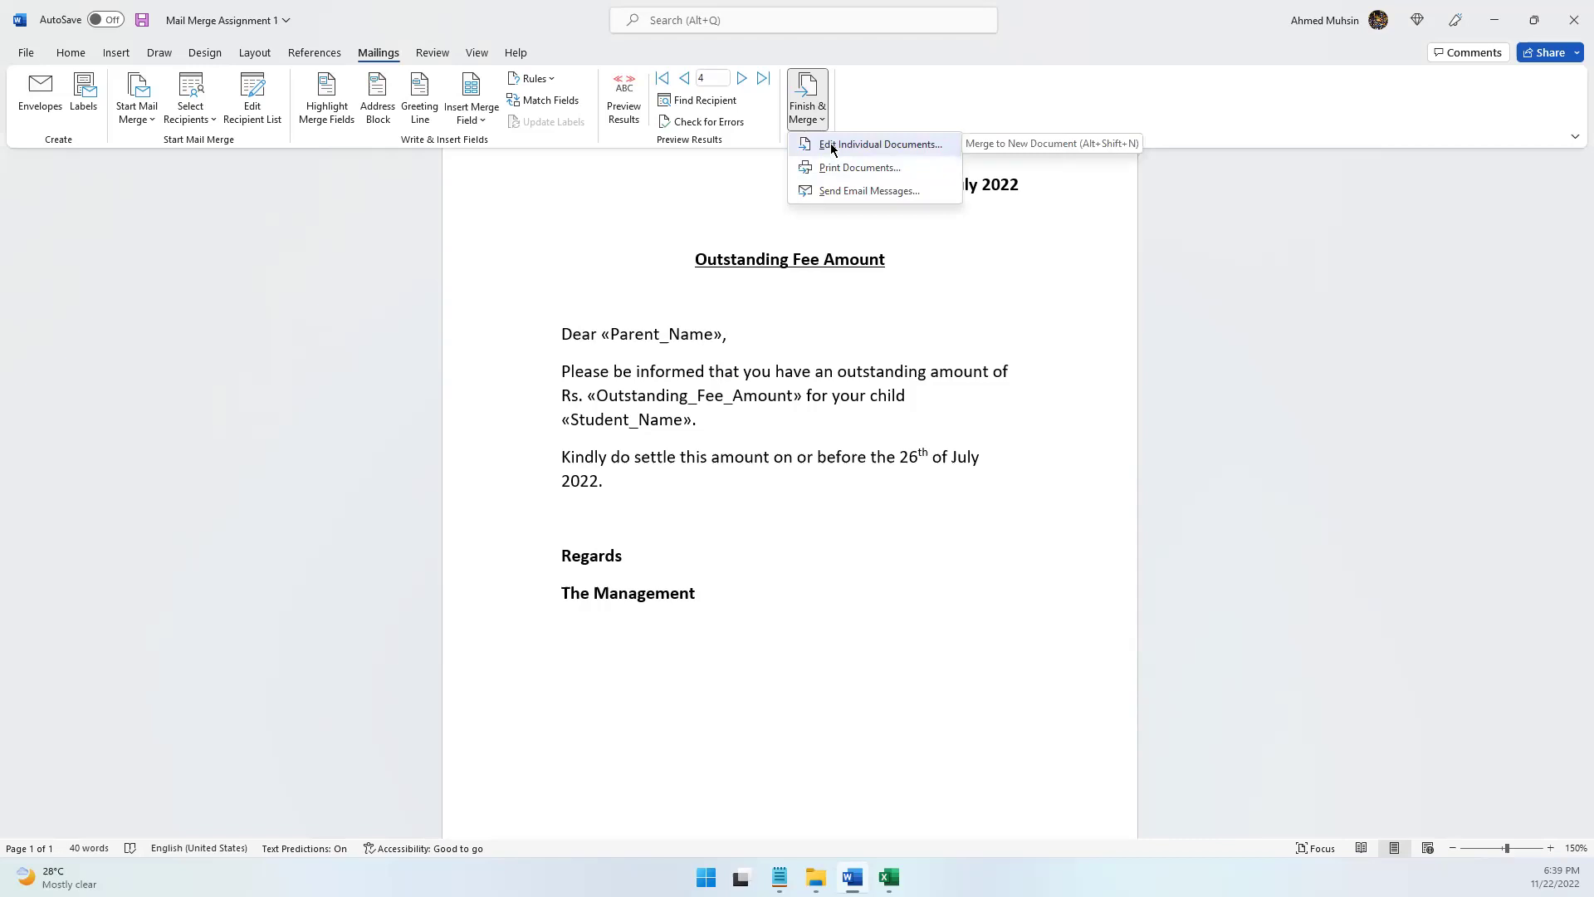
pyautogui.click(832, 146)
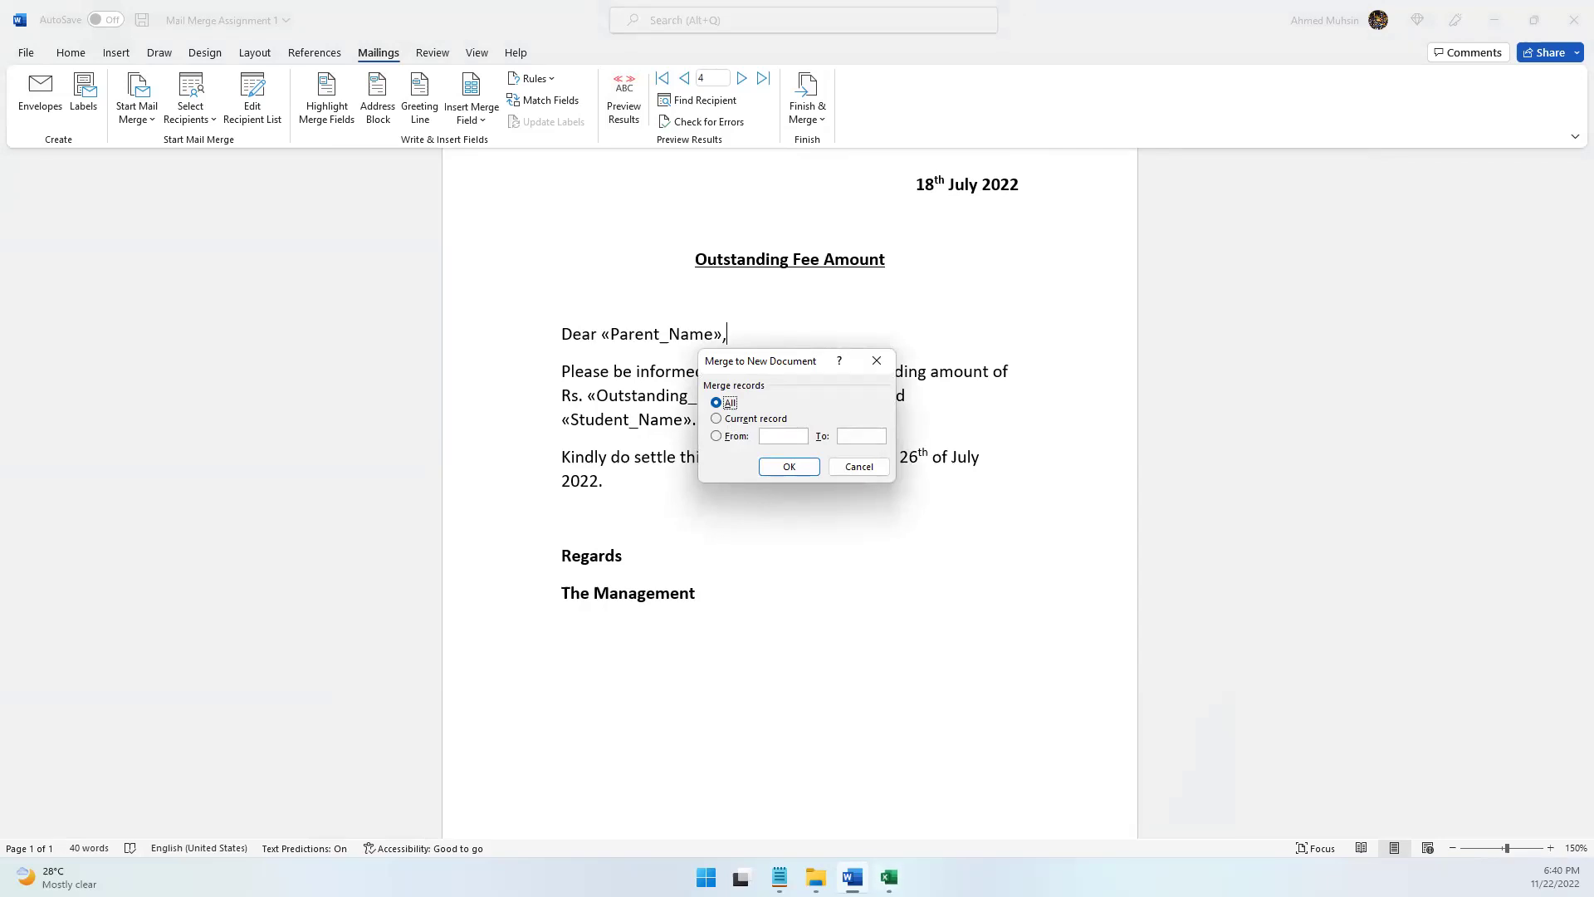
pyautogui.click(889, 877)
pyautogui.moveTo(371, 676); pyautogui.dragTo(362, 777)
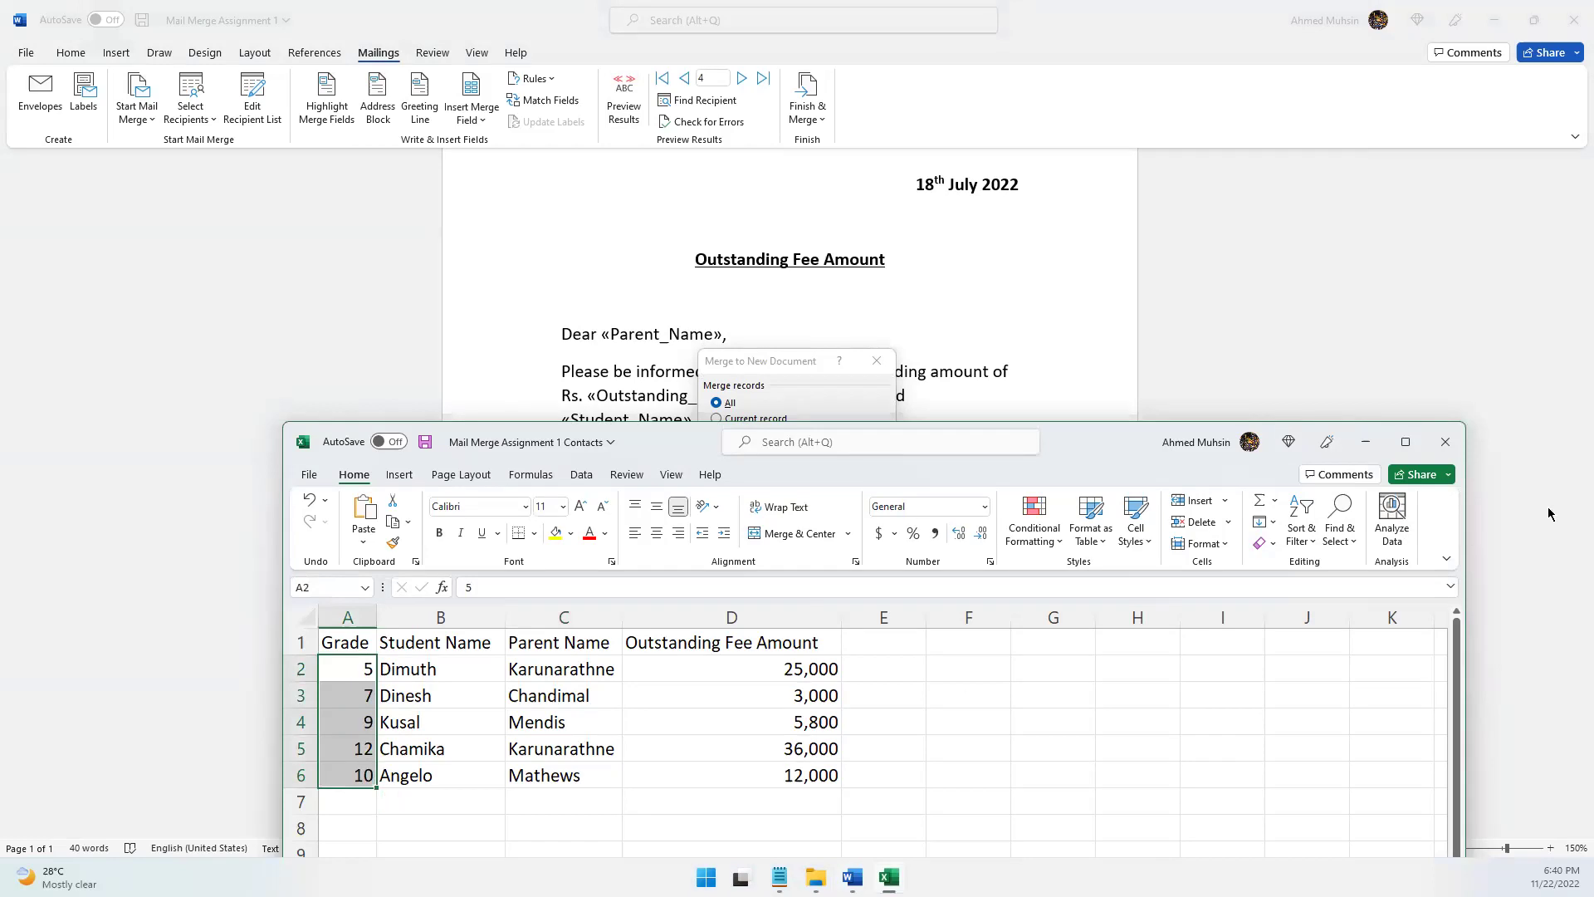
pyautogui.click(1365, 442)
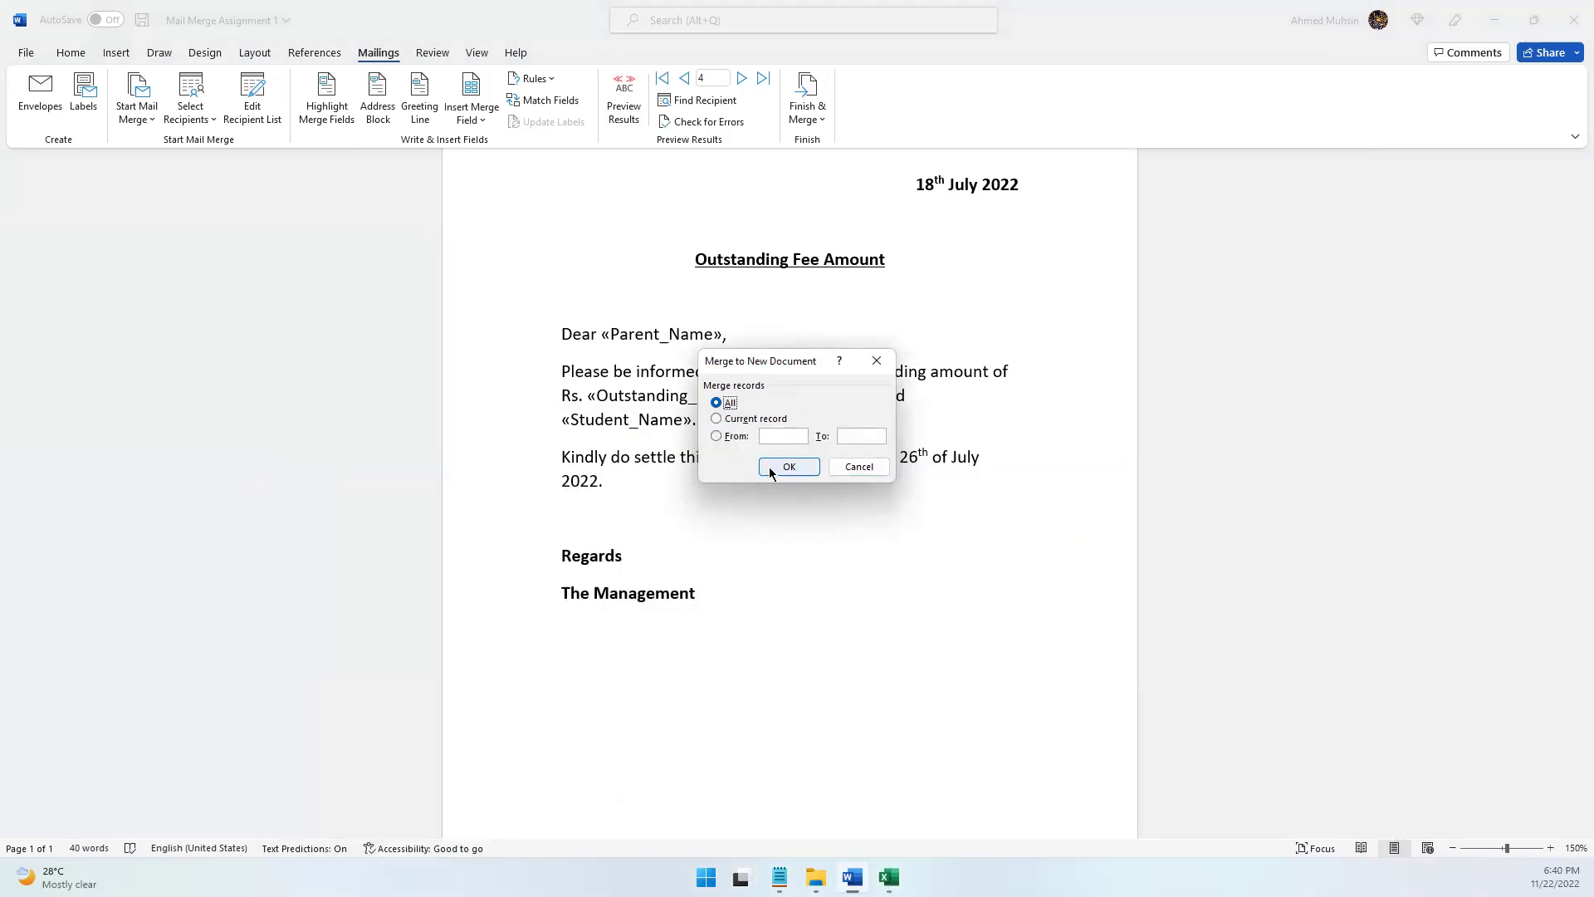
pyautogui.click(769, 468)
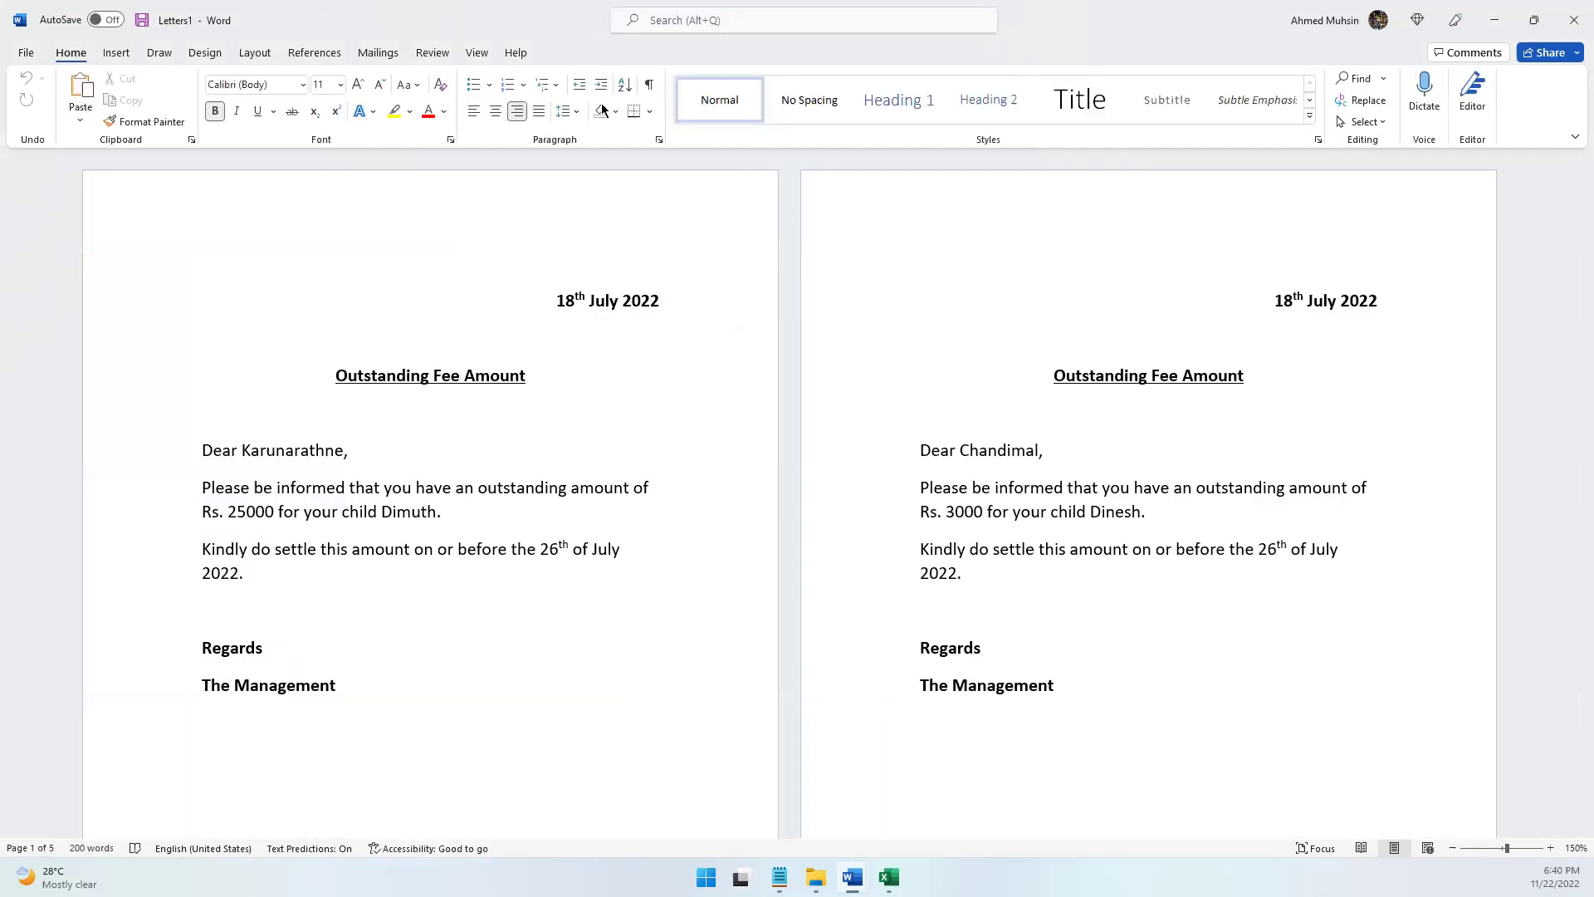
pyautogui.doubleClick(510, 27)
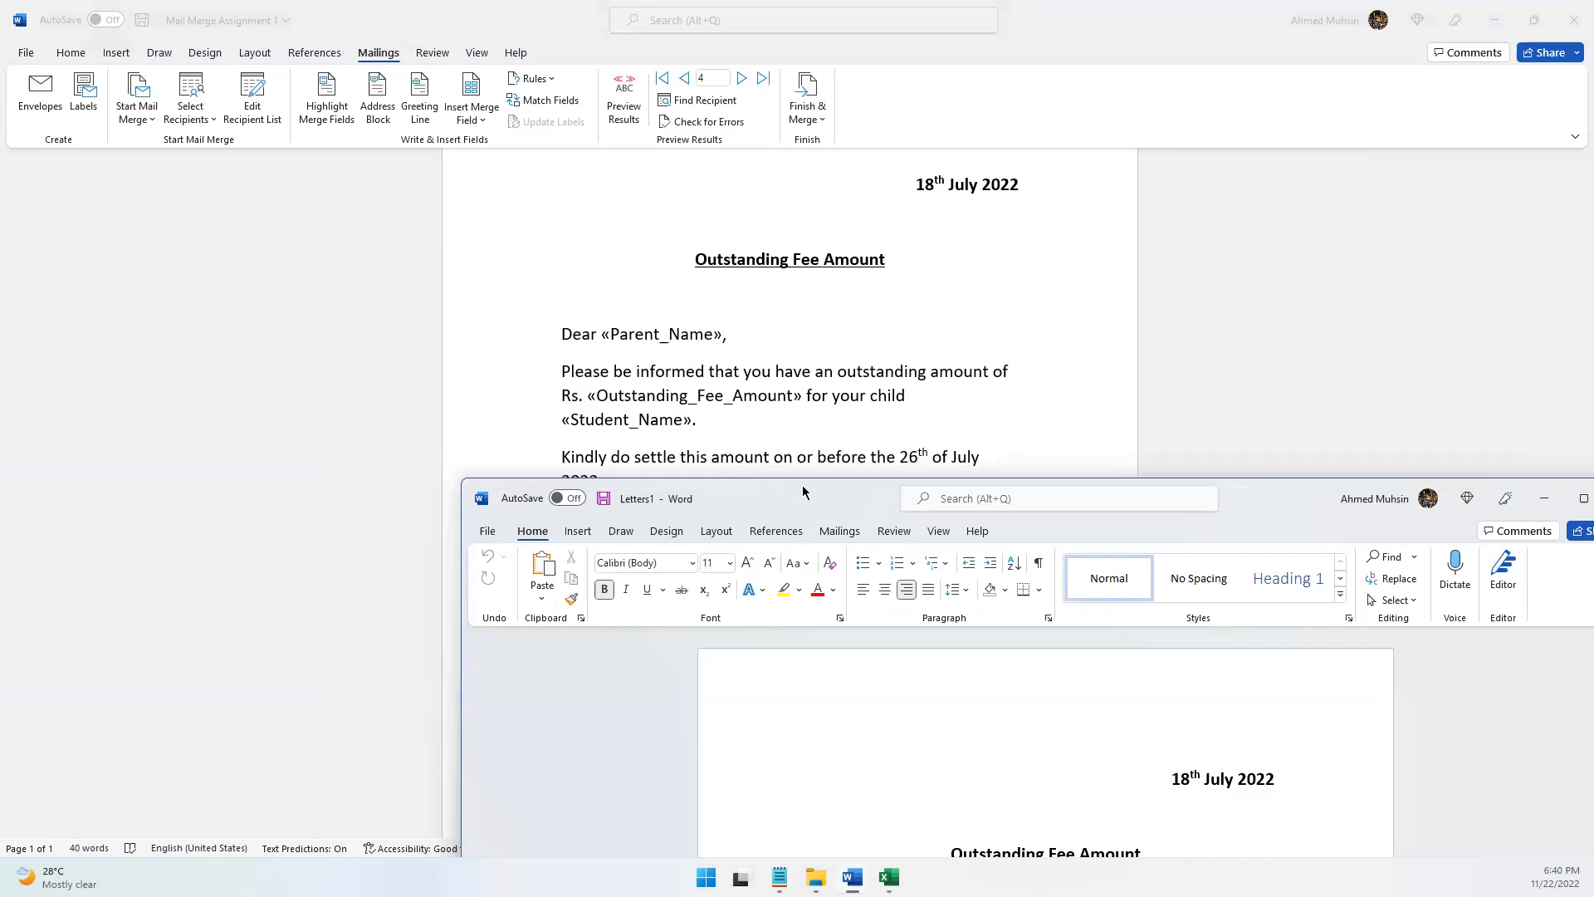
# - Maximize the merged letters document and examine the parent name, fee amount and student name in each letter
pyautogui.moveTo(802, 492); pyautogui.dragTo(673, 161)
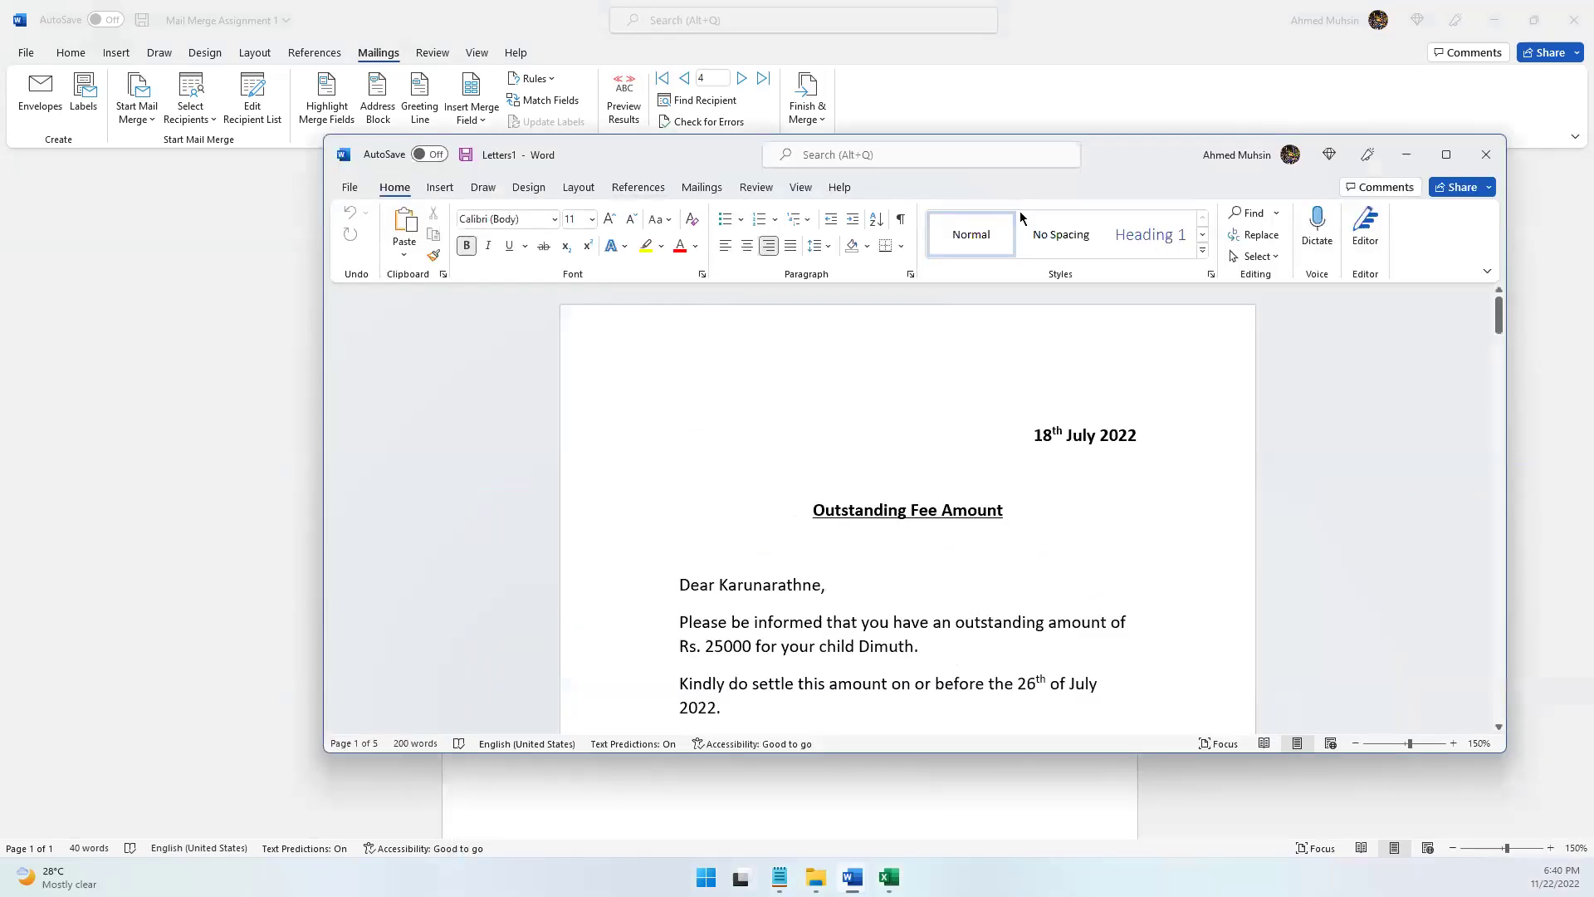
pyautogui.doubleClick(1111, 156)
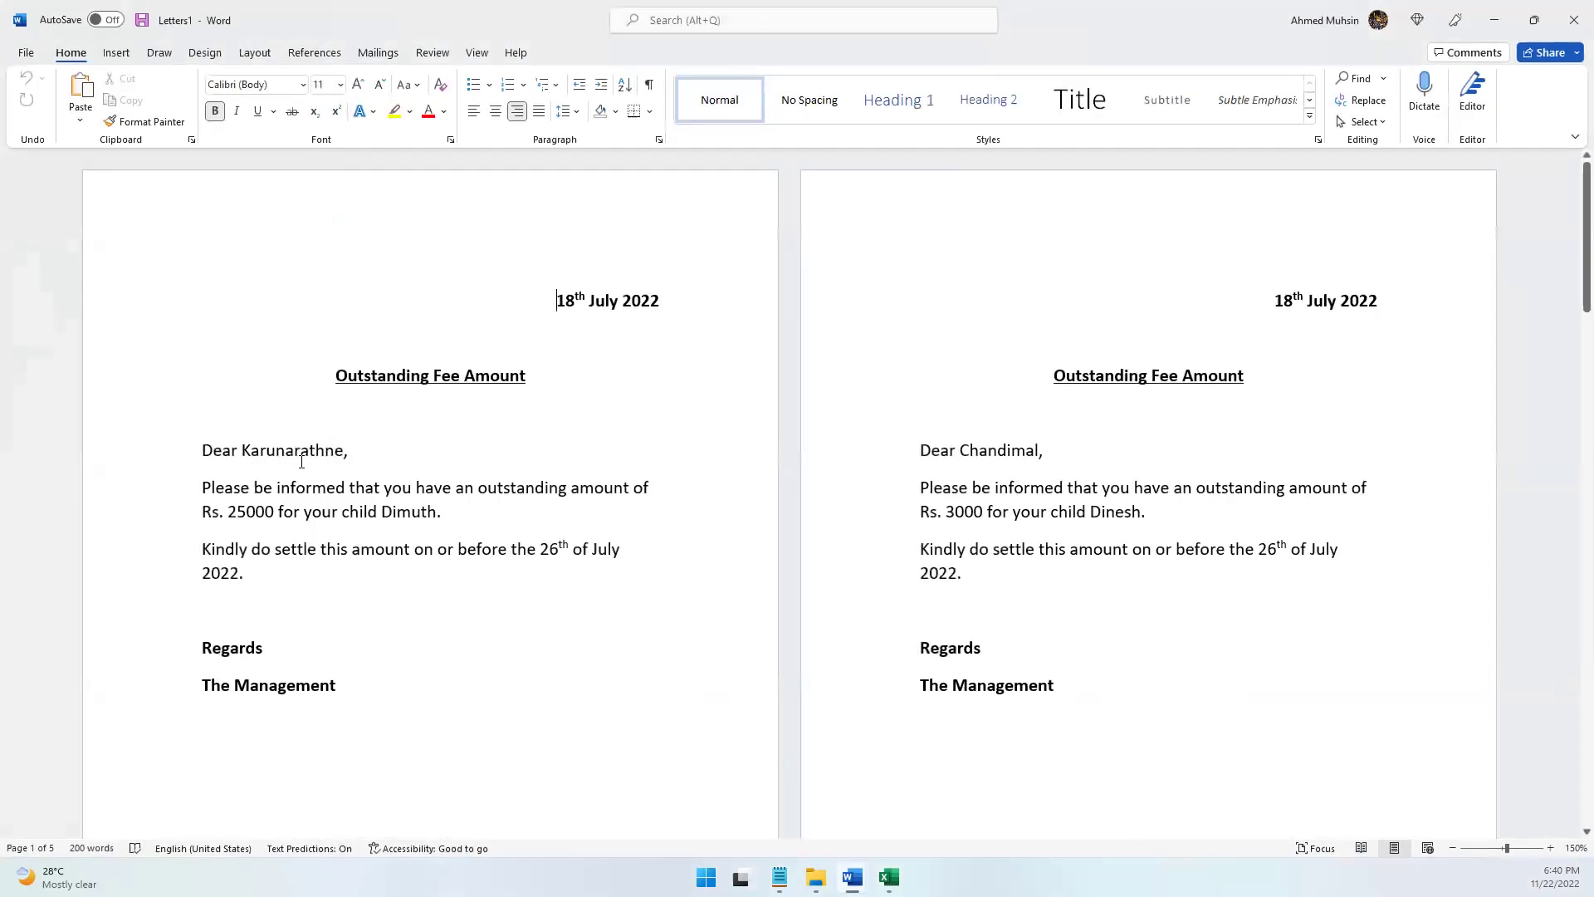
pyautogui.scroll(-15, 987, 449)
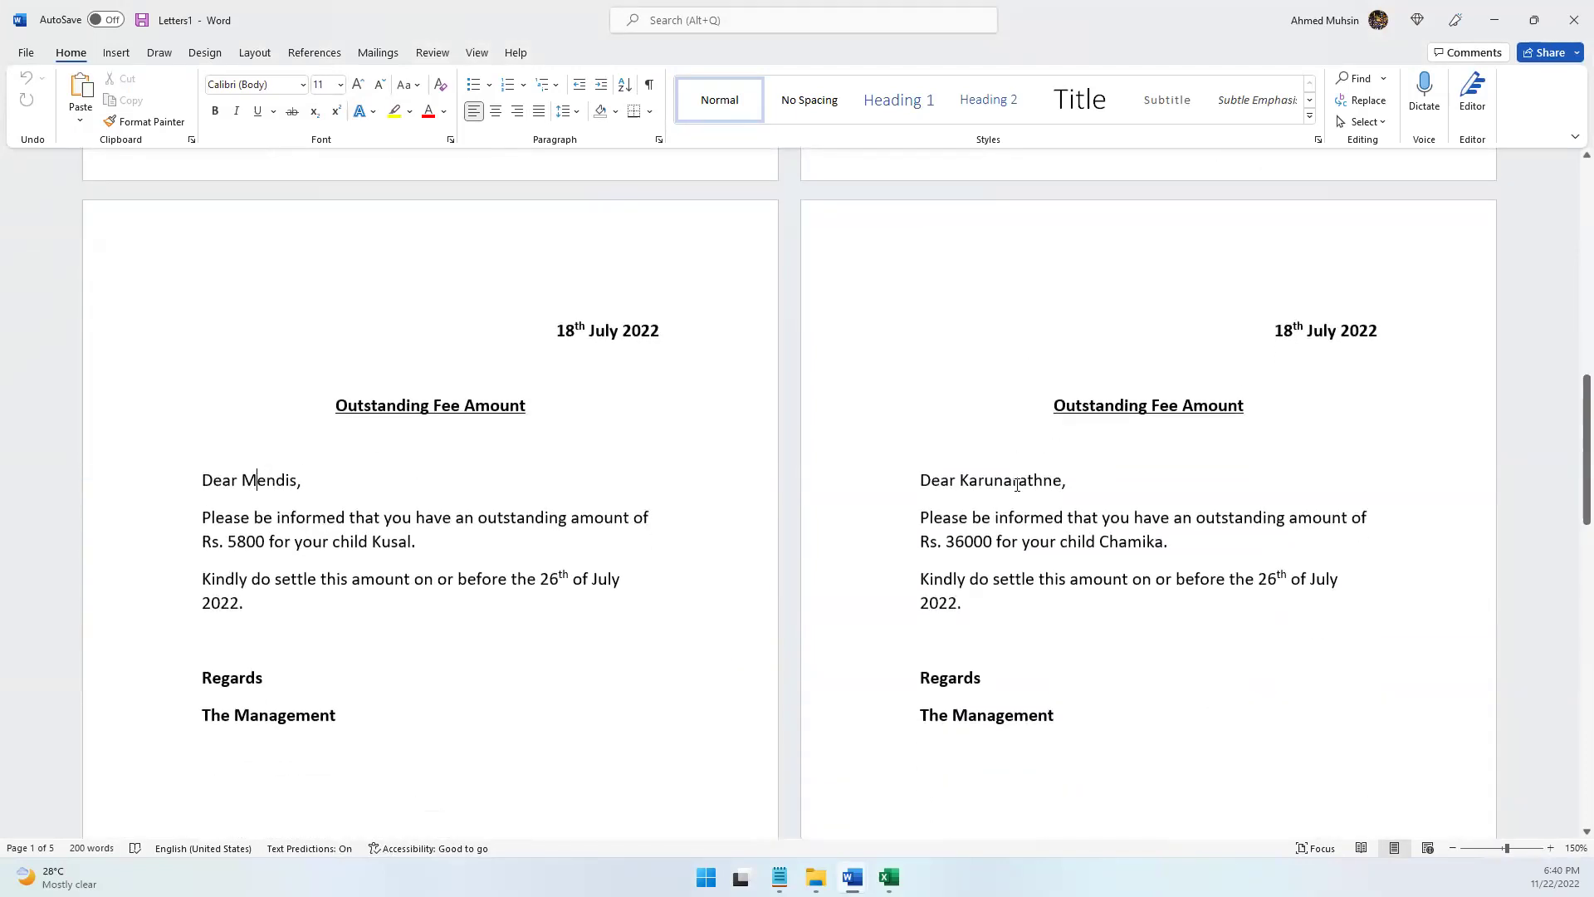
pyautogui.scroll(-15, 1015, 490)
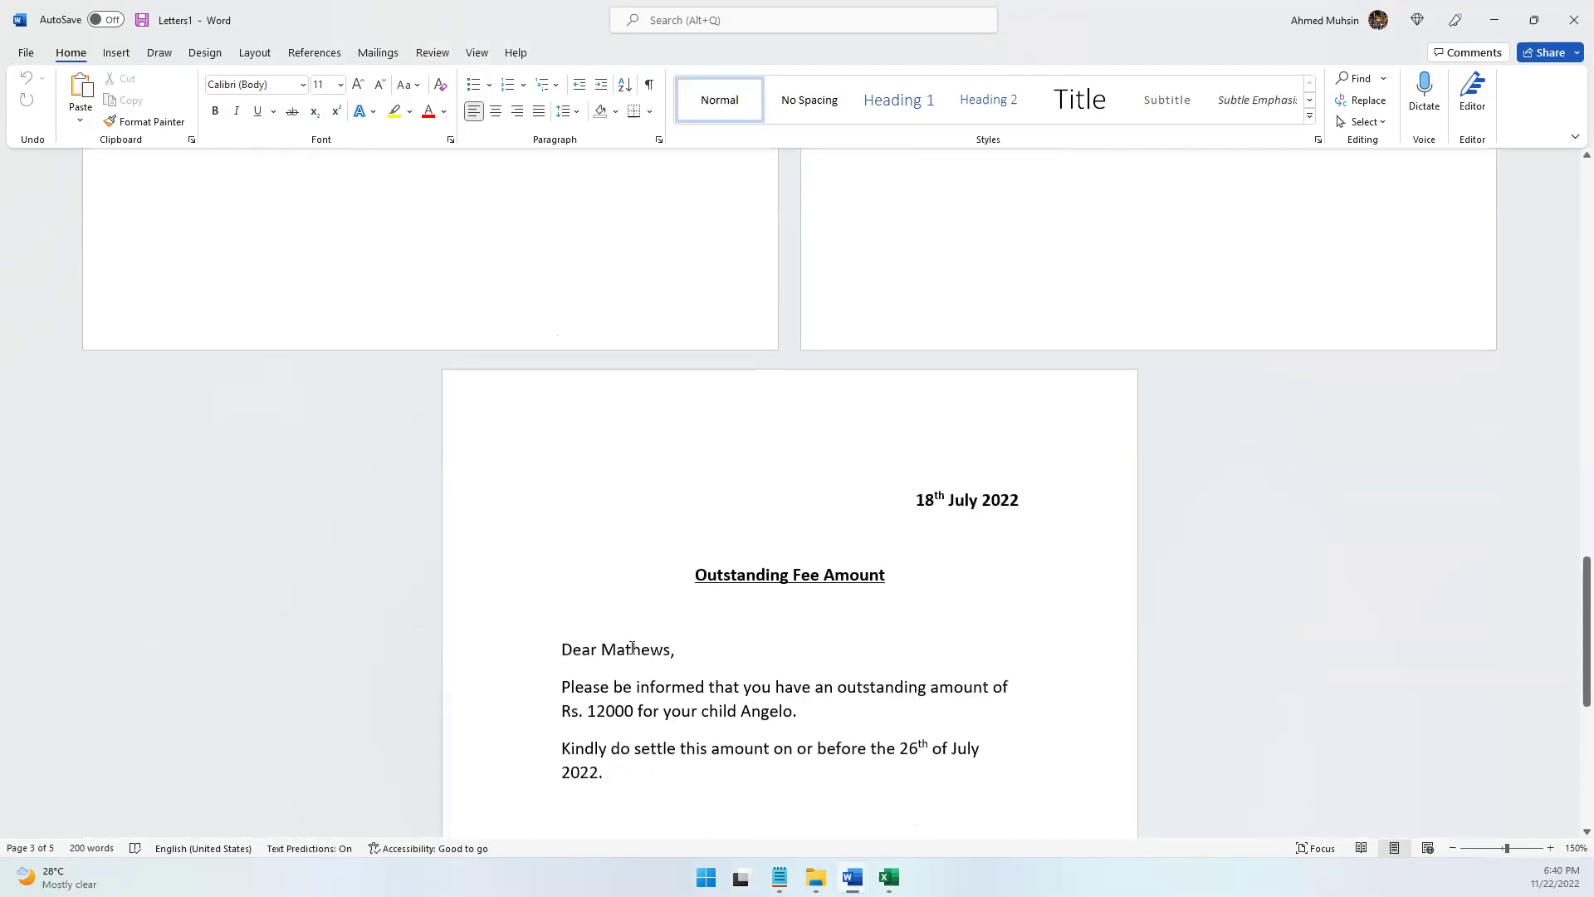
pyautogui.scroll(15, 675, 669)
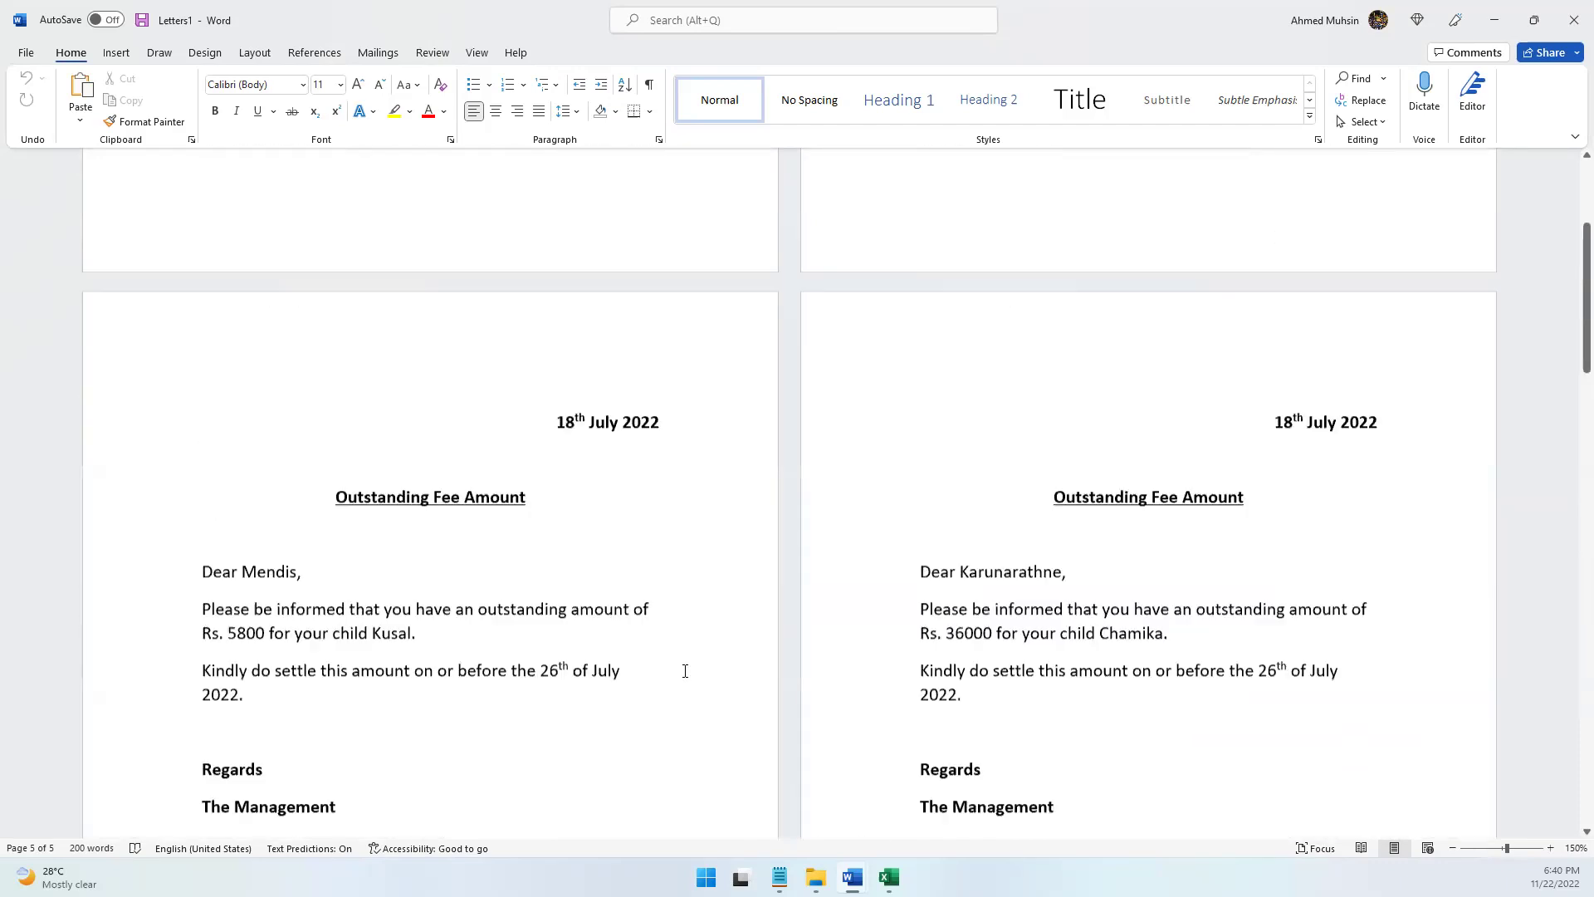
pyautogui.scroll(2, 685, 671)
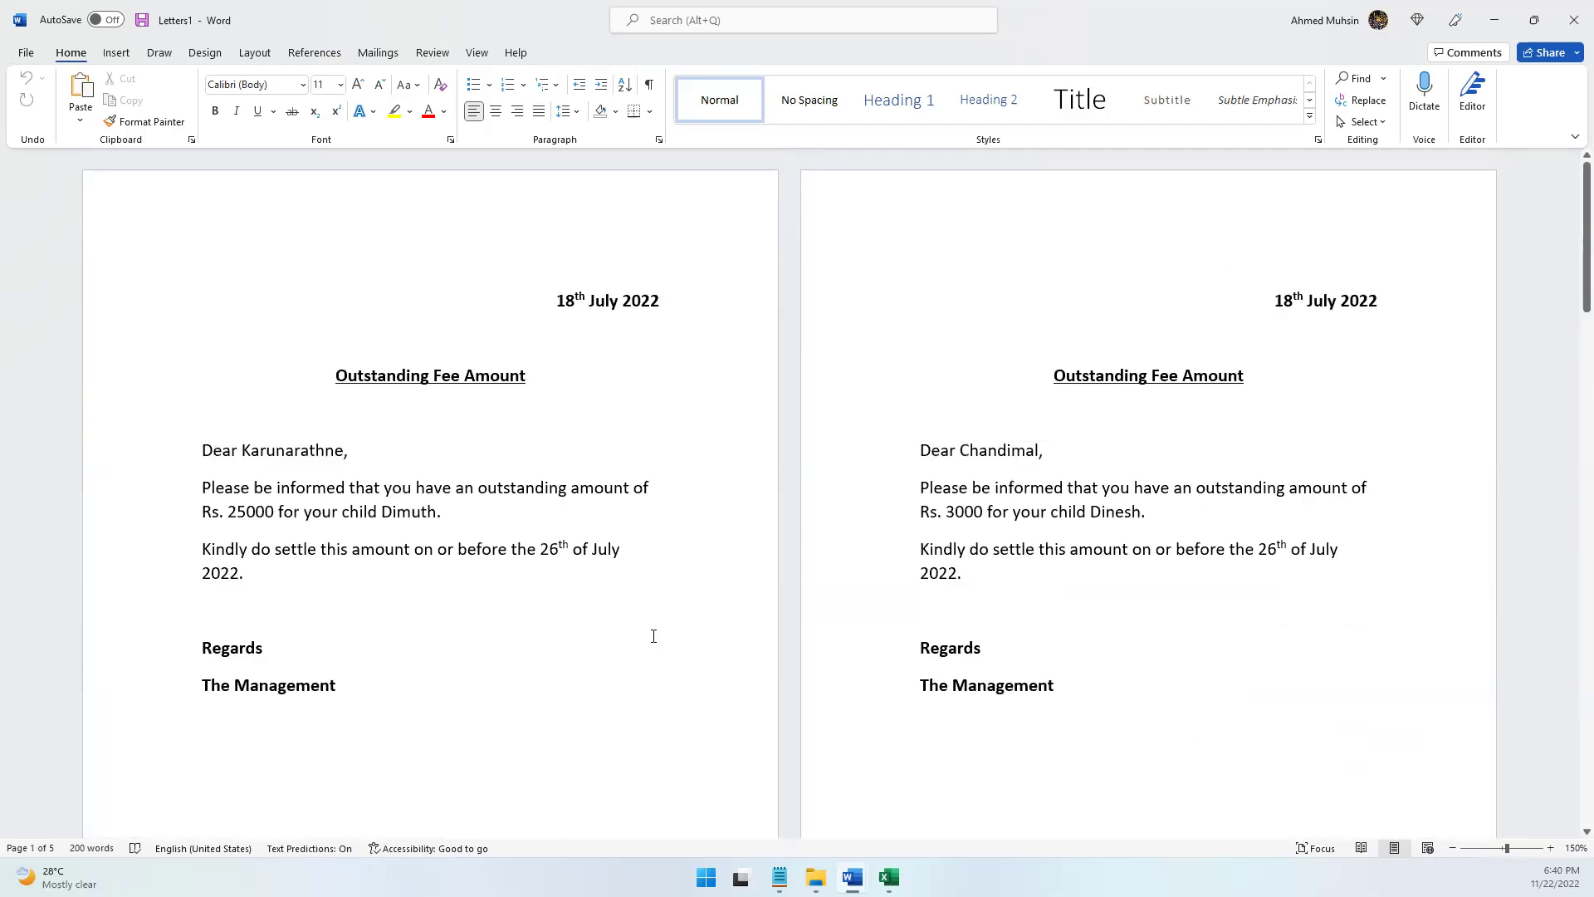
pyautogui.scroll(-20, 651, 455)
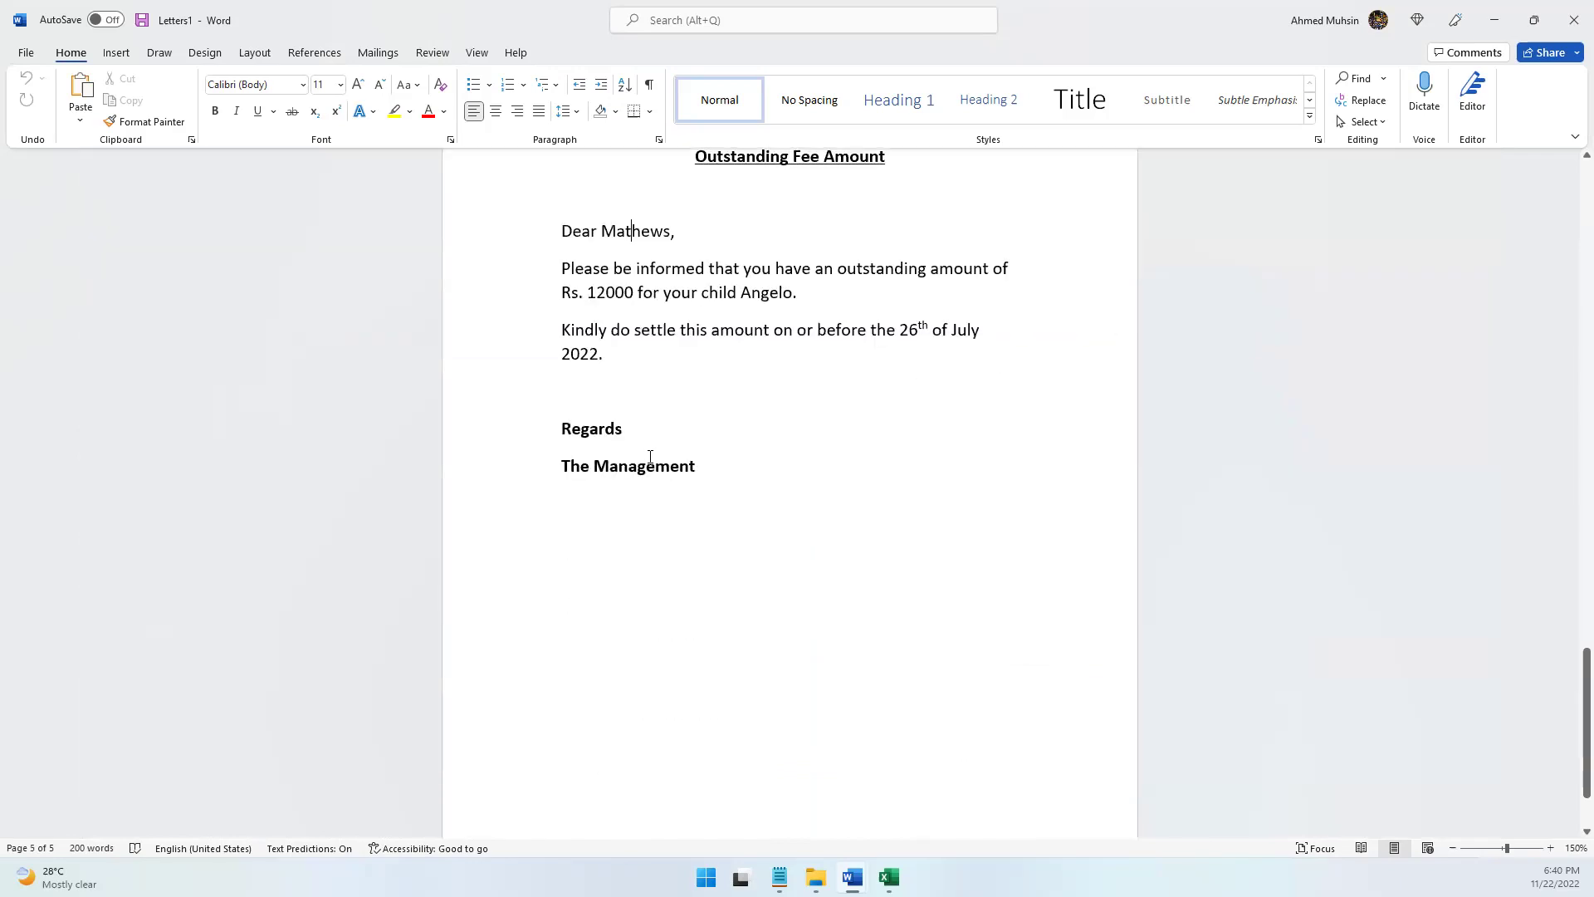
pyautogui.scroll(20, 650, 456)
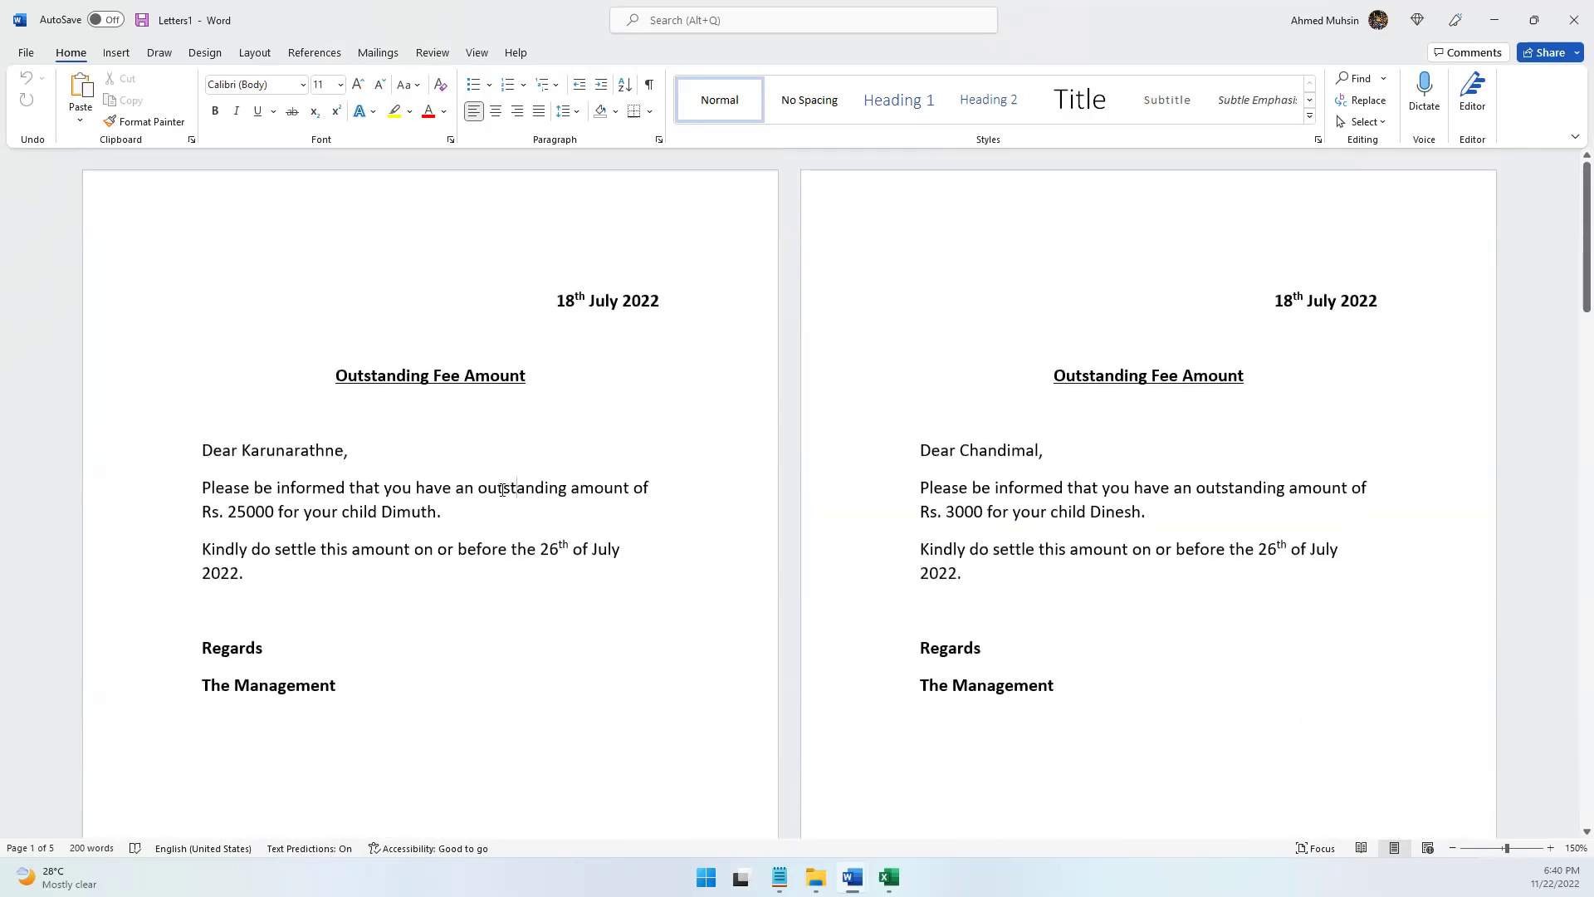
# - Save the merged letters document as "Letters for Printing" in the Mail Merge folder on the Desktop
pyautogui.click(142, 29)
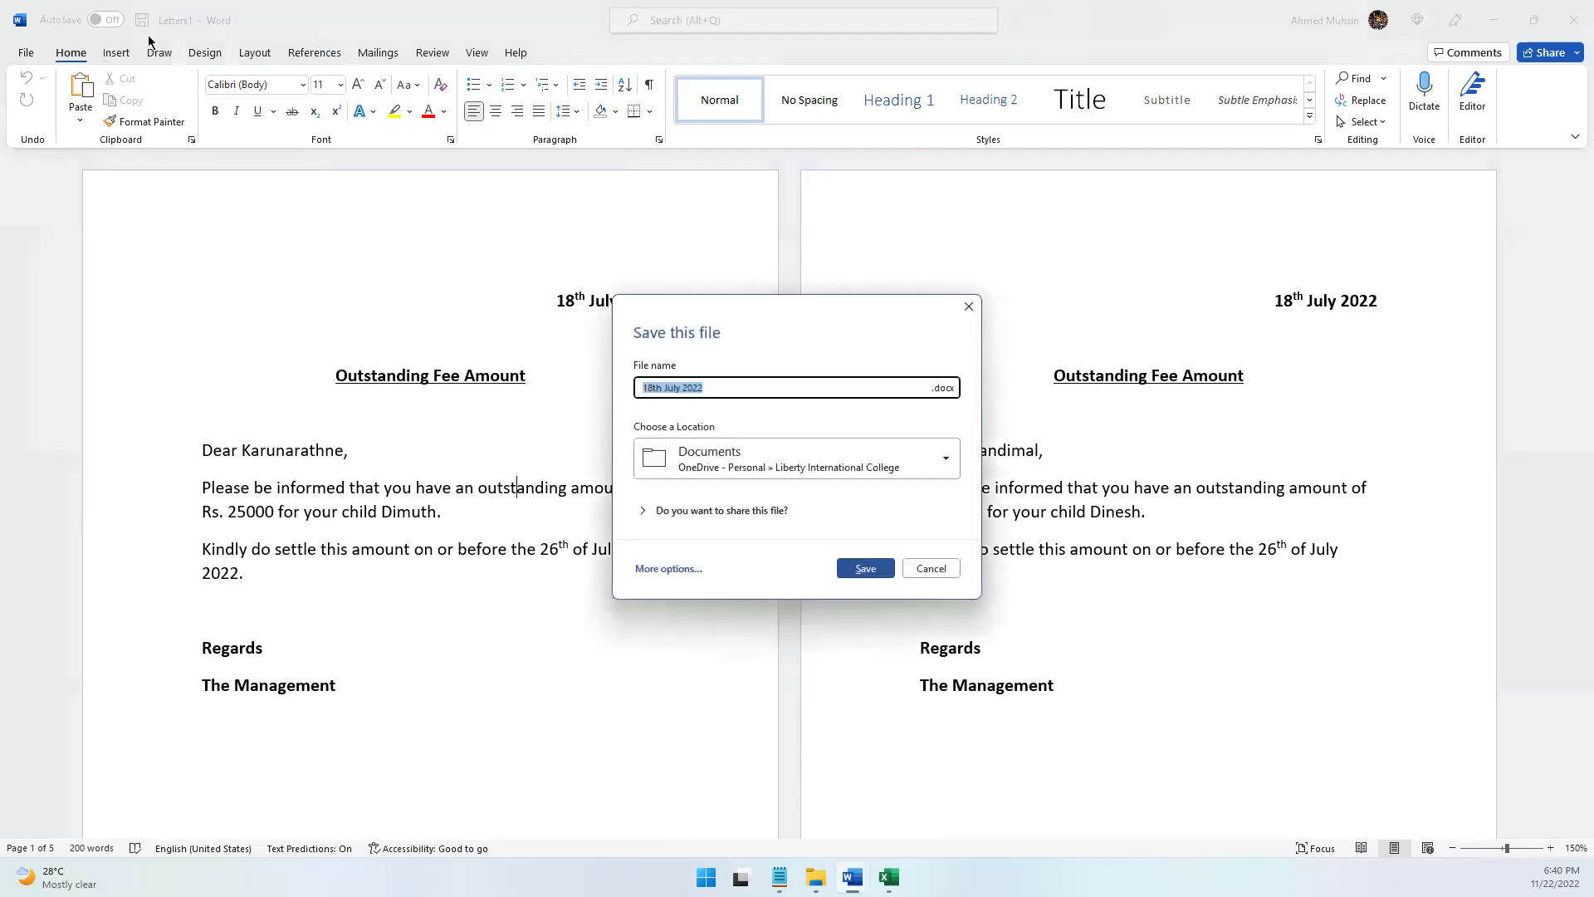
pyautogui.click(674, 571)
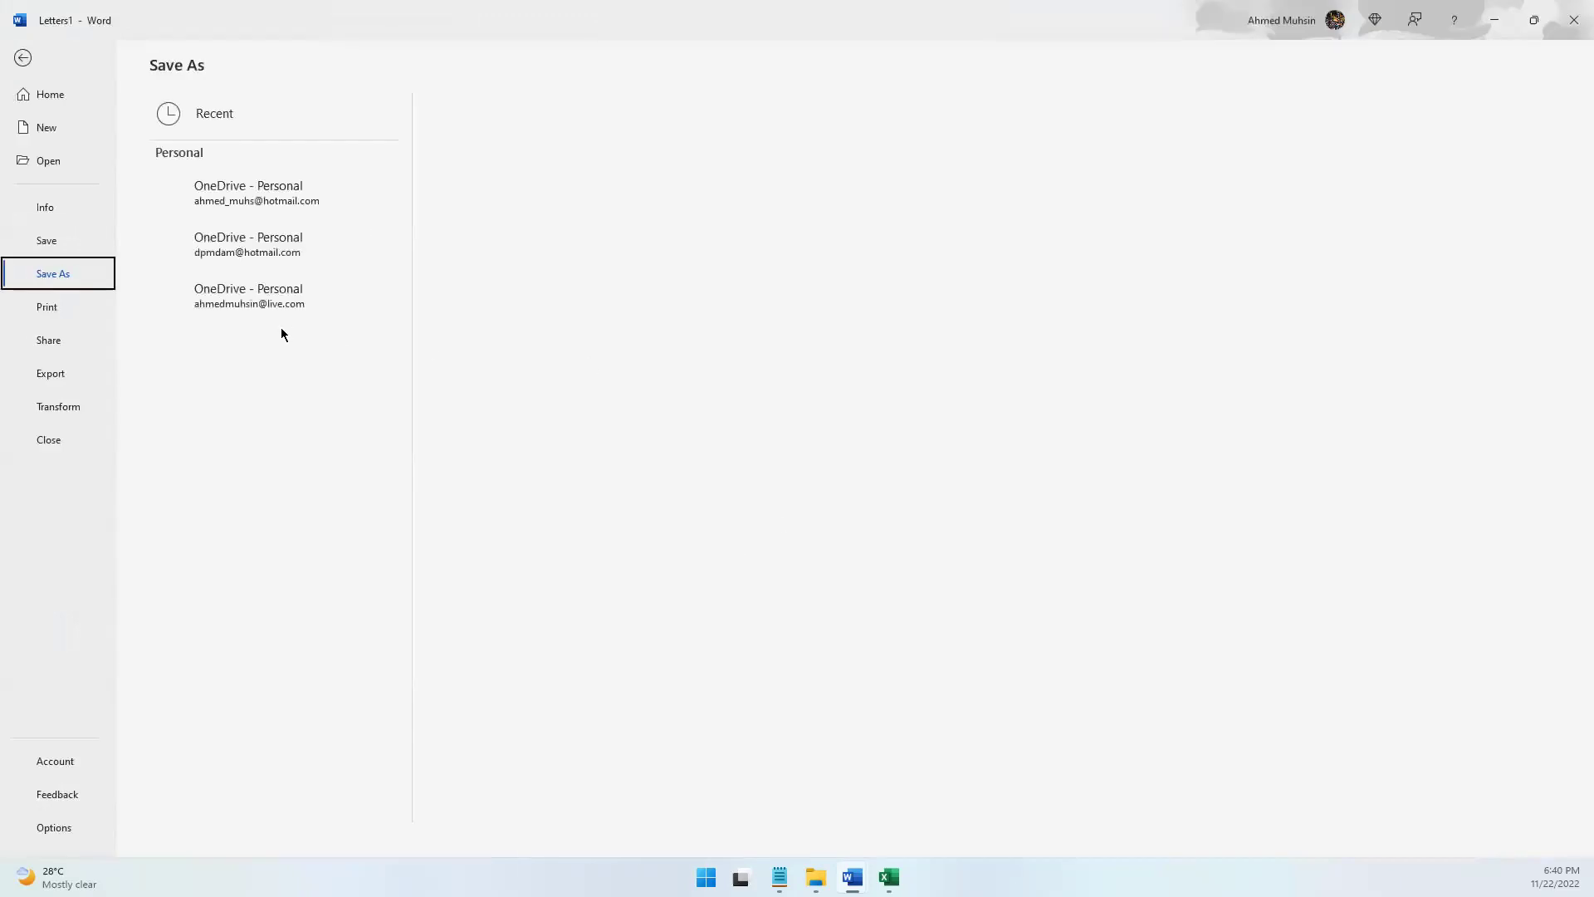
pyautogui.click(199, 411)
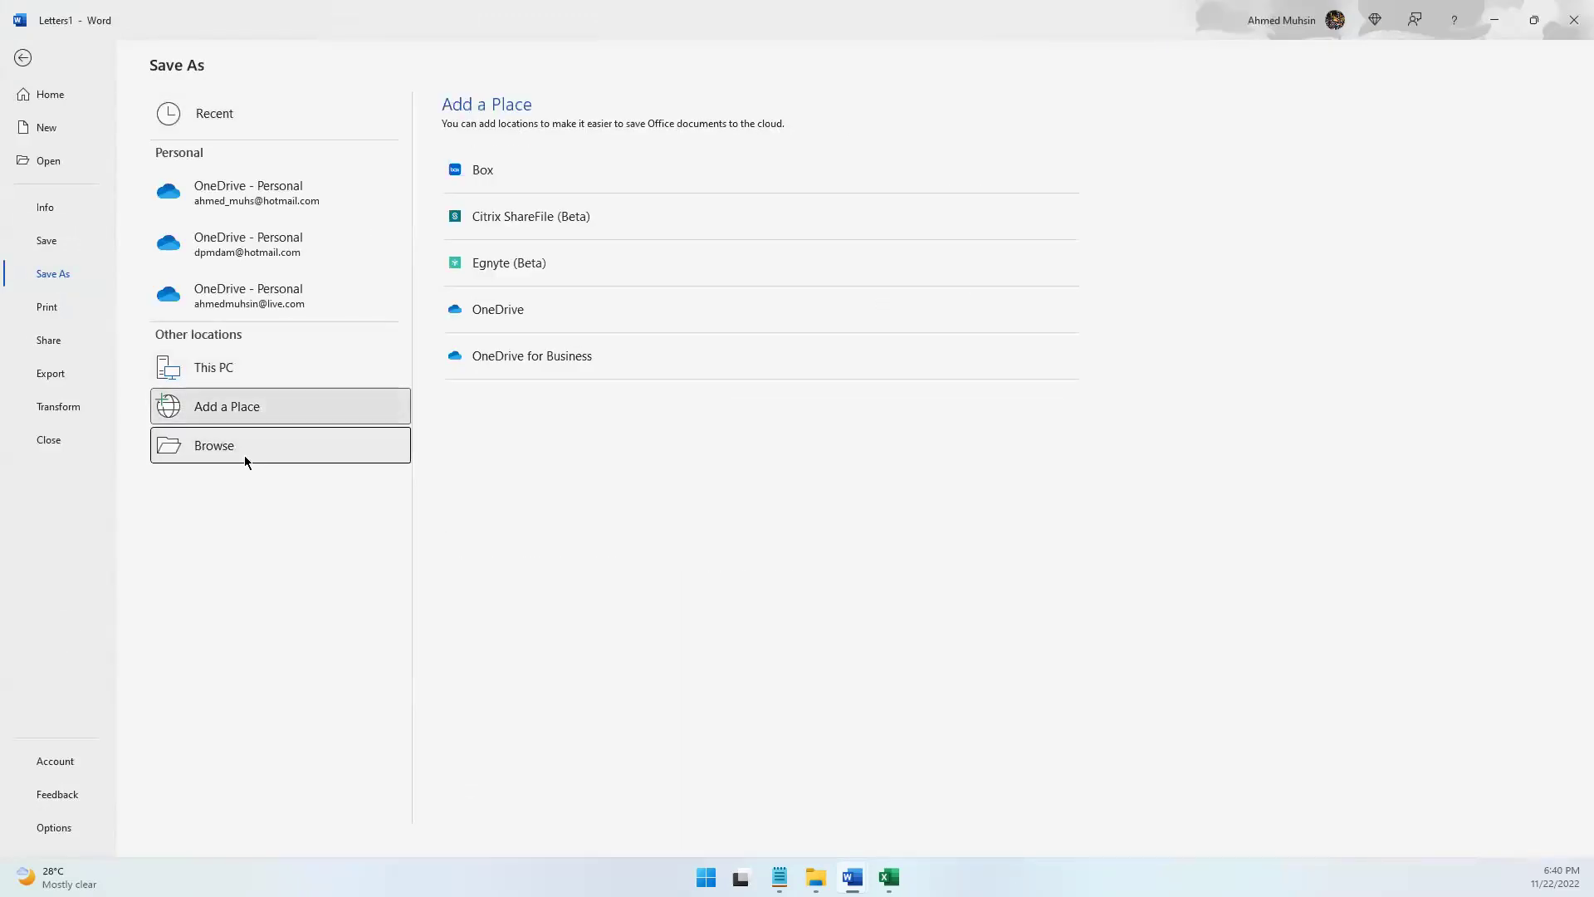
pyautogui.click(244, 448)
pyautogui.click(43, 135)
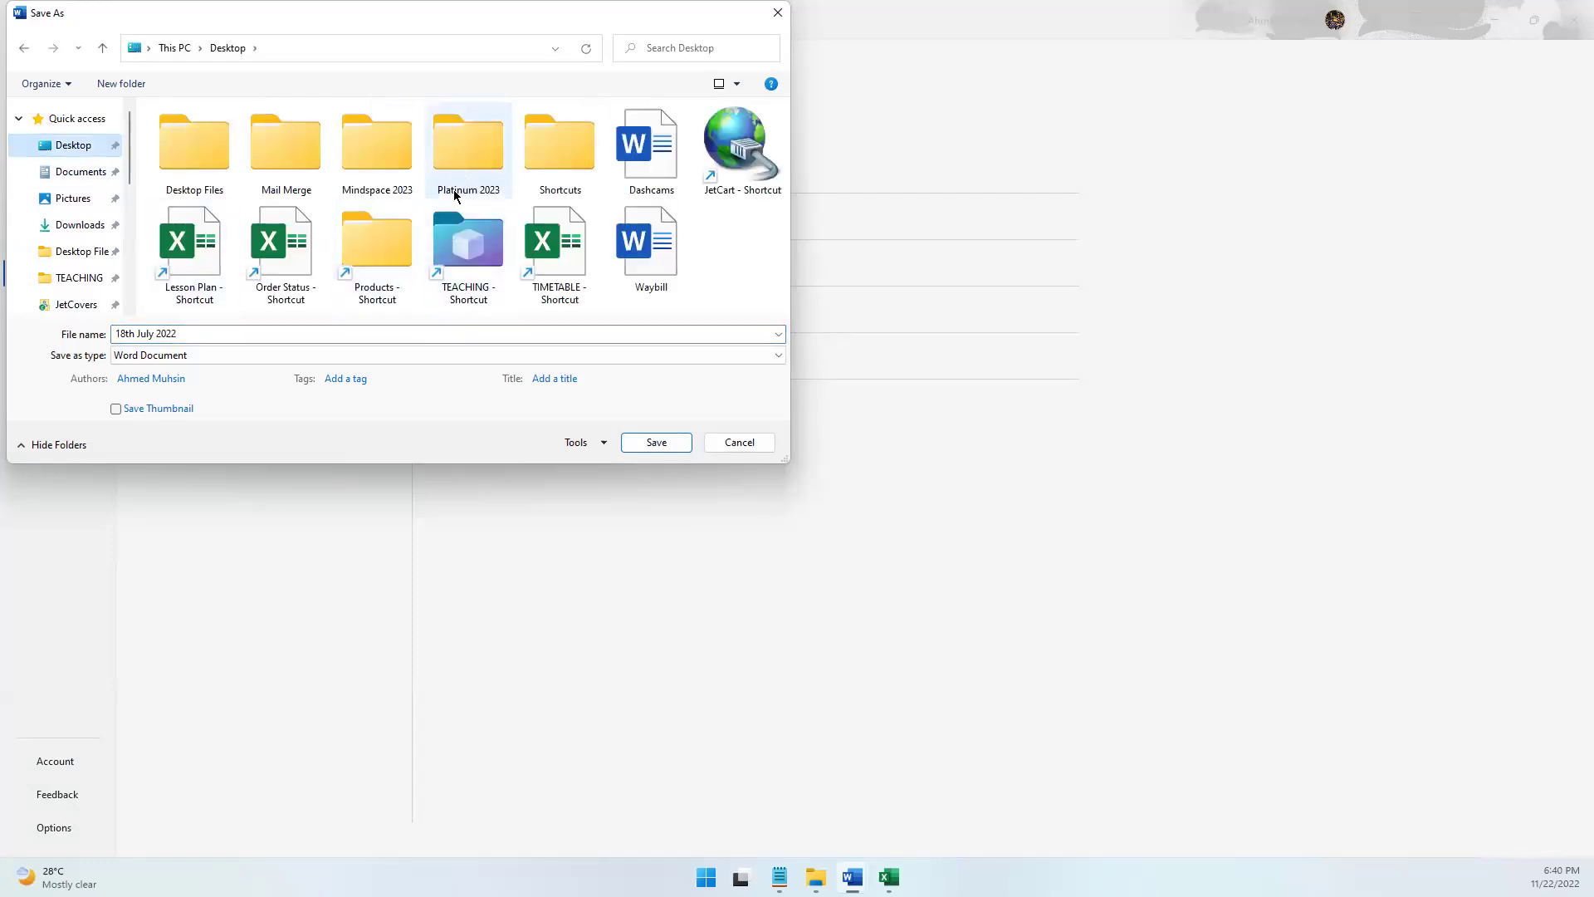
pyautogui.doubleClick(264, 191)
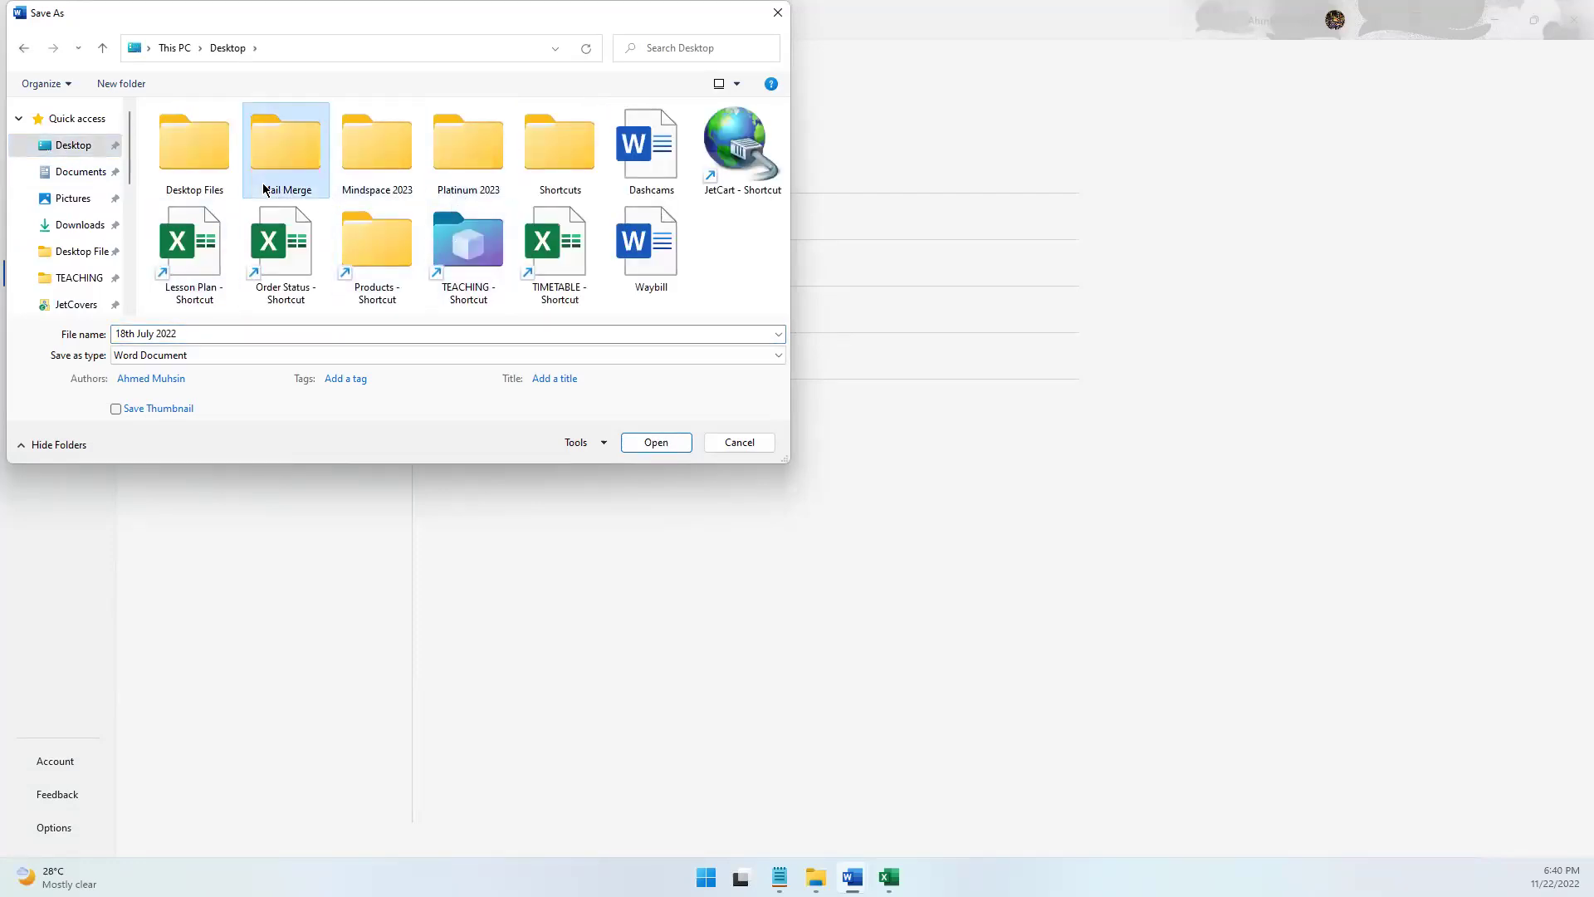
pyautogui.write('Le')
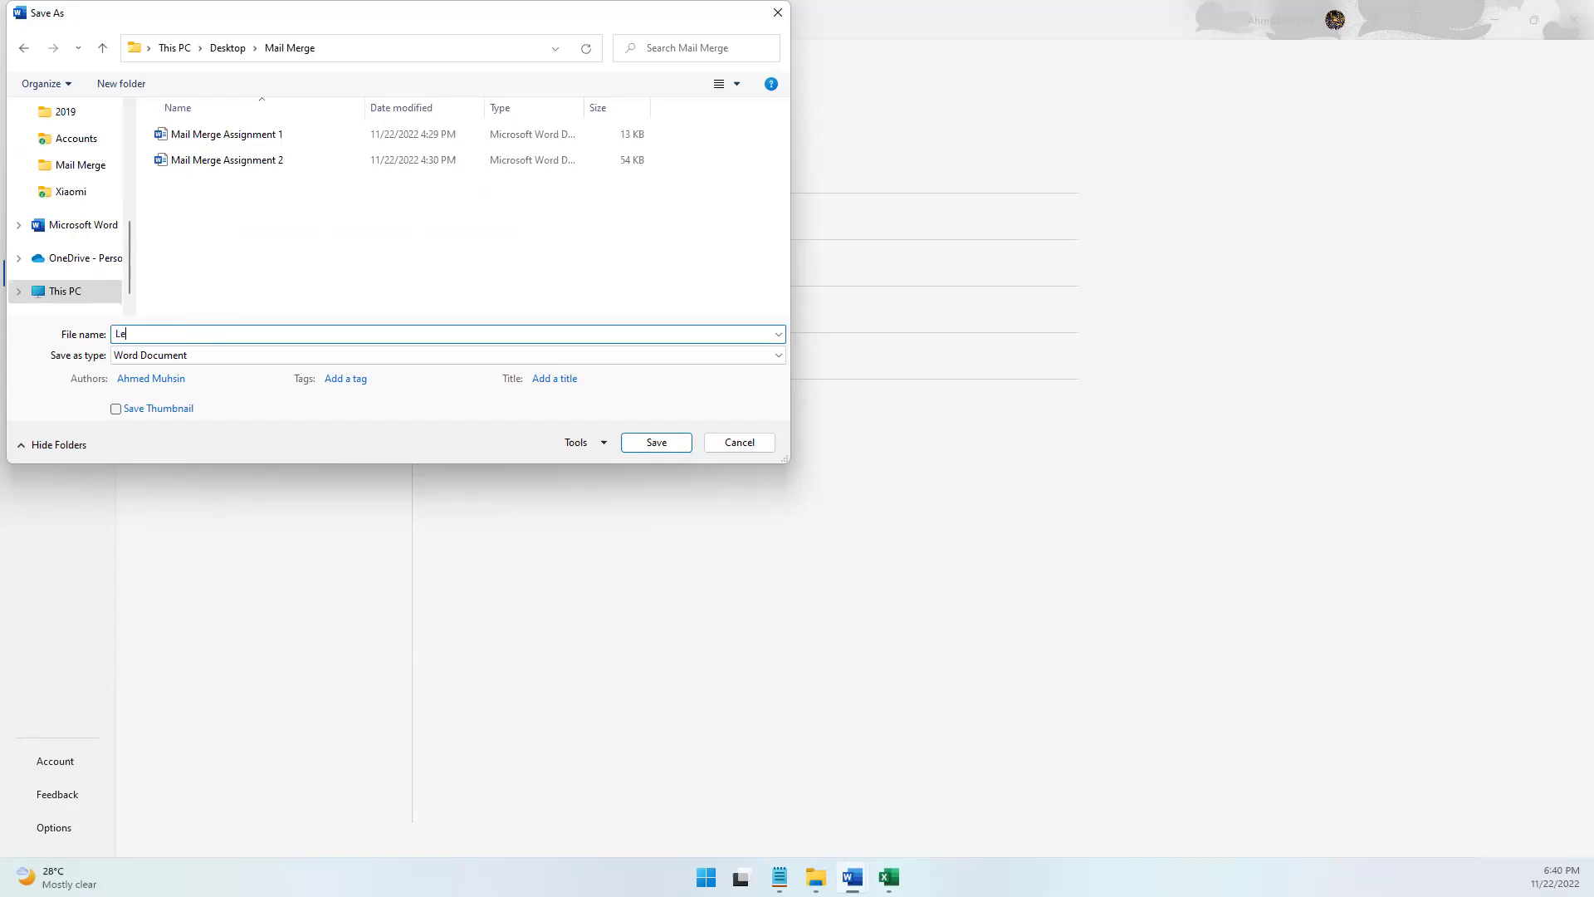
pyautogui.write('tters for Printing')
pyautogui.press('Return')
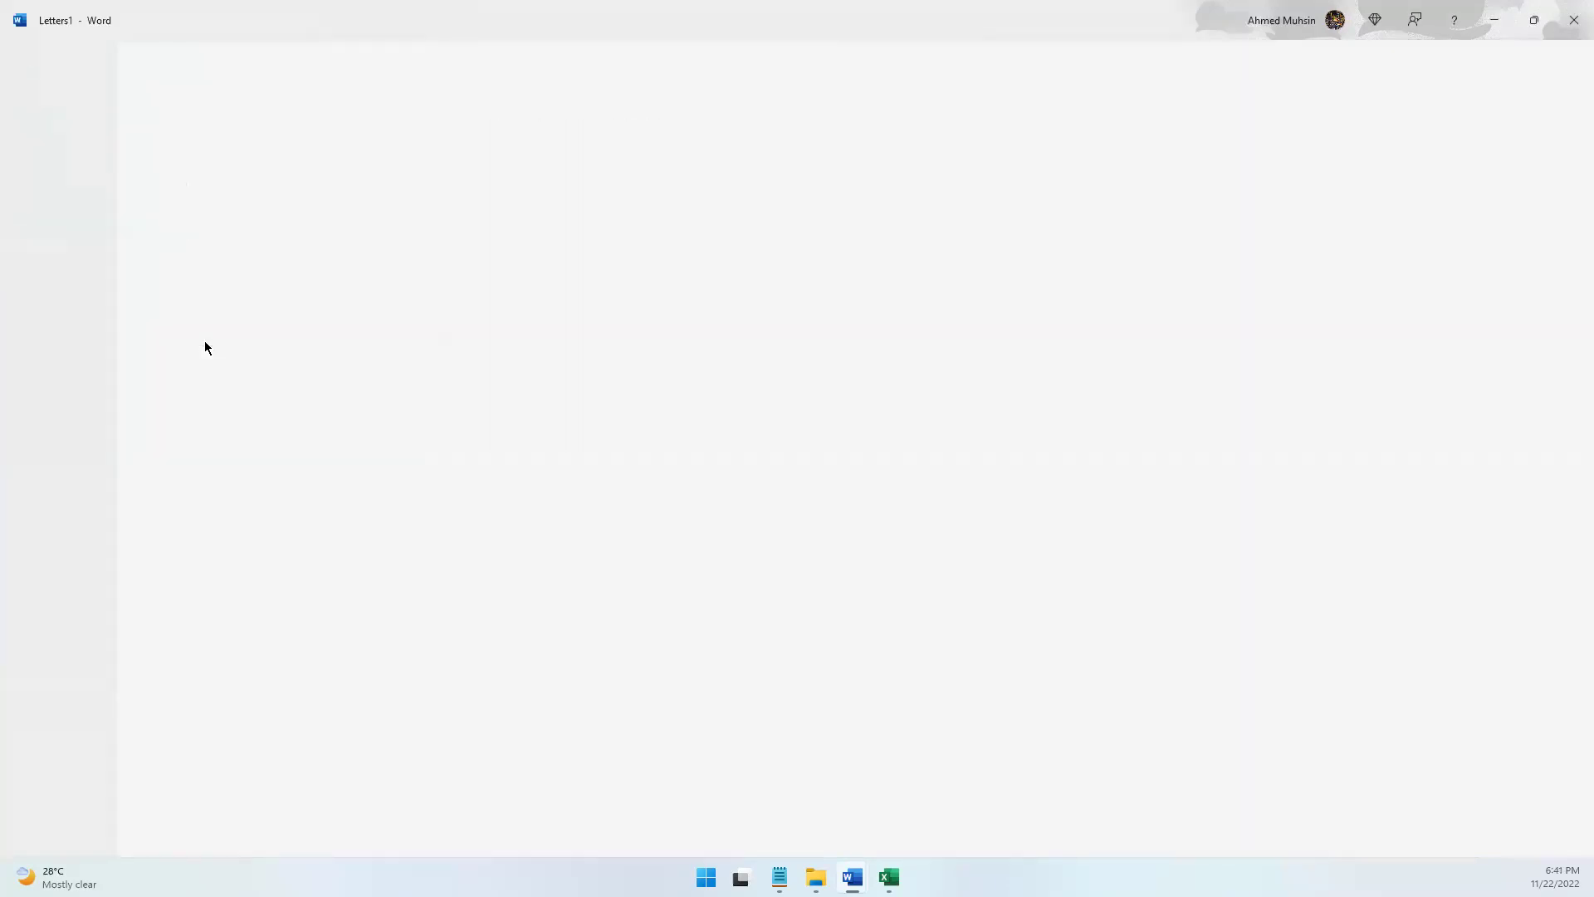
pyautogui.click(418, 432)
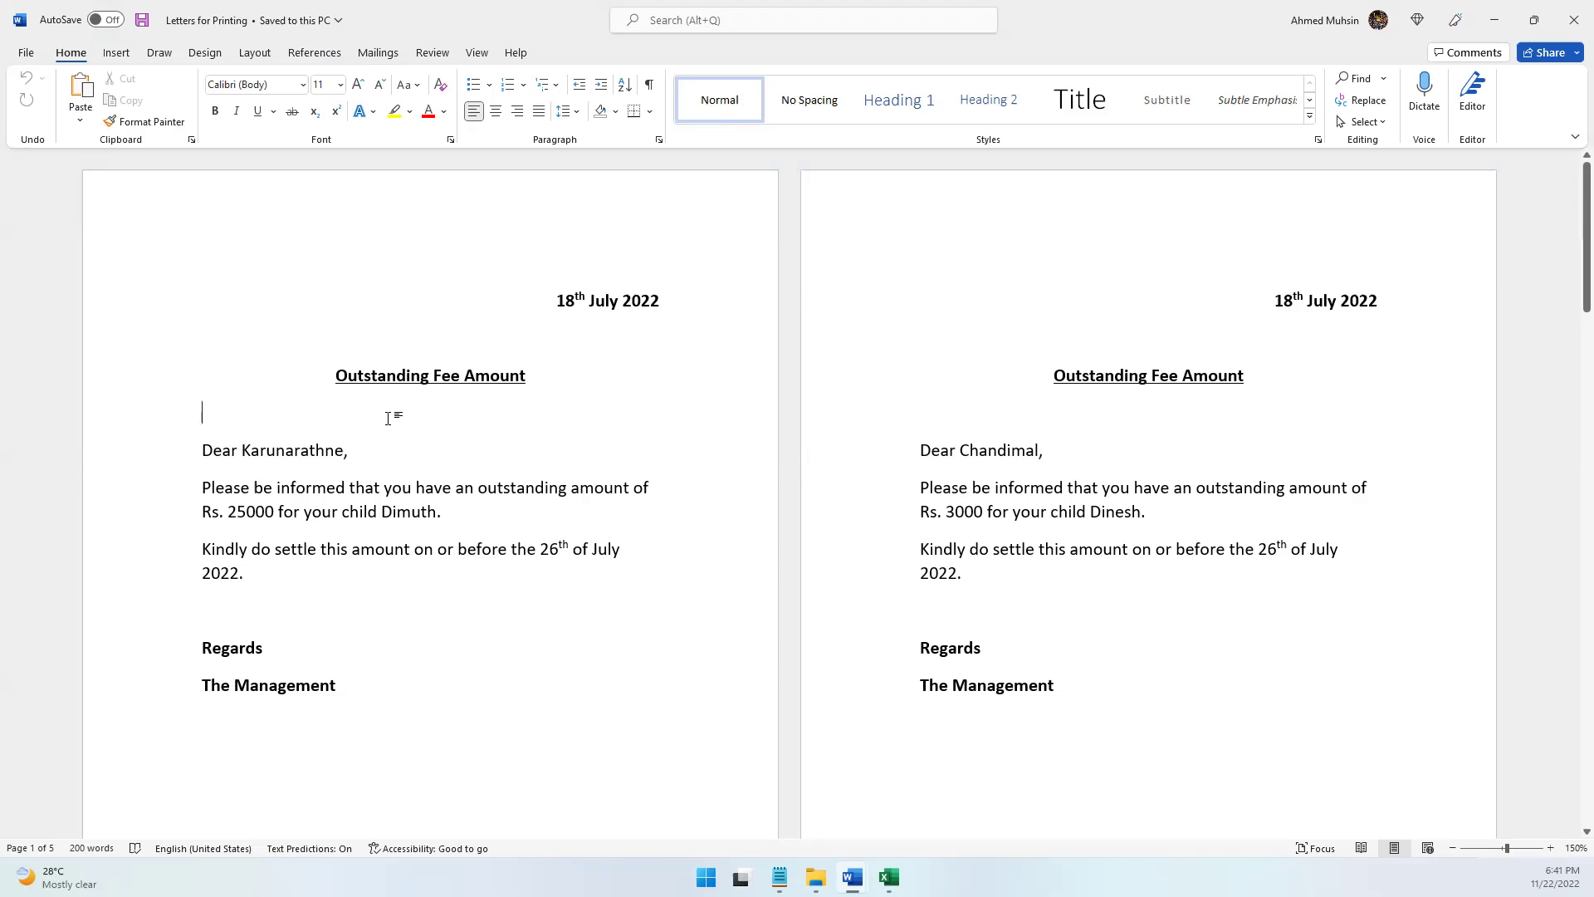
pyautogui.click(405, 449)
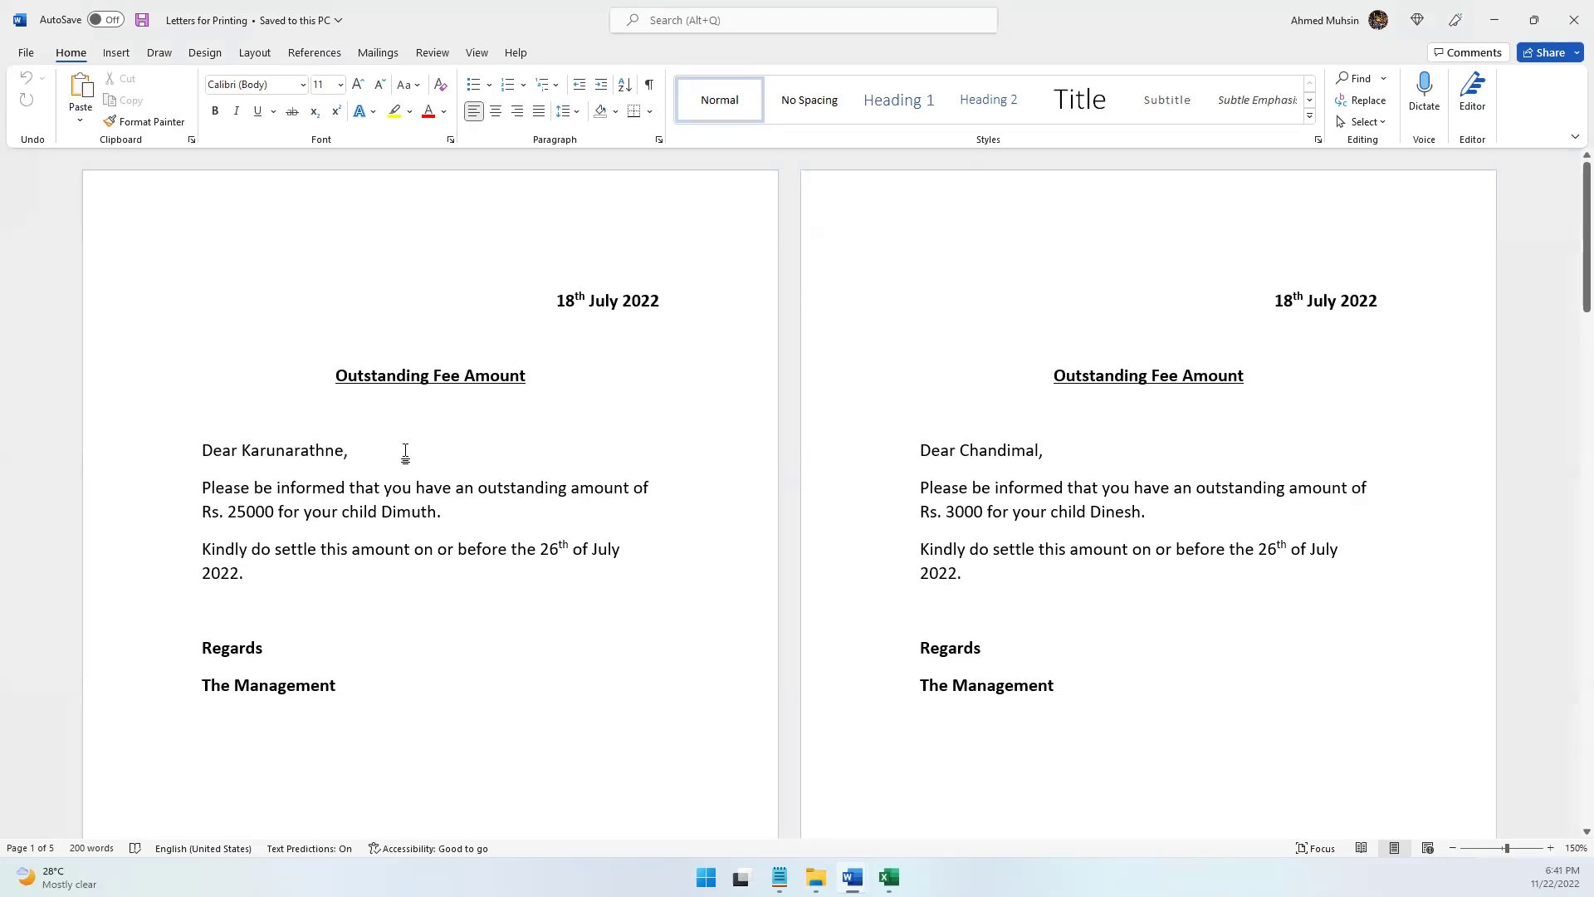